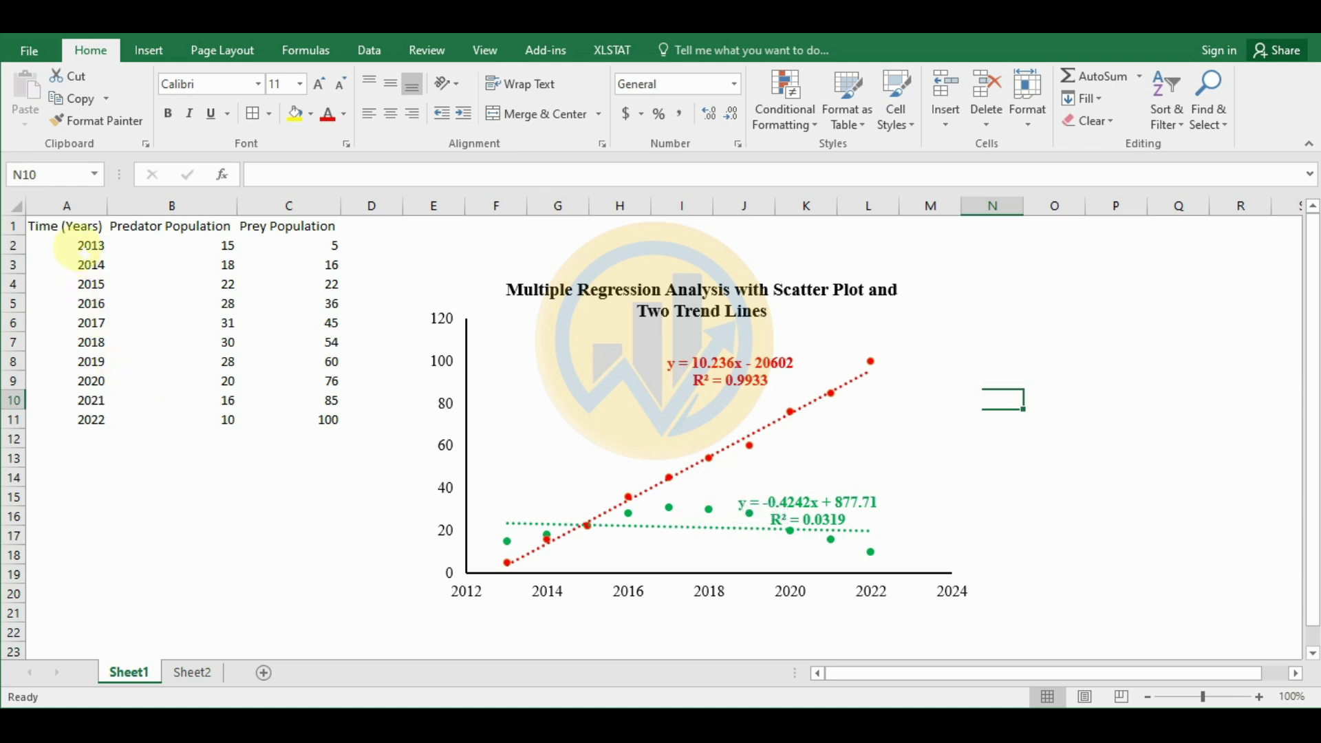
pyautogui.click(81, 247)
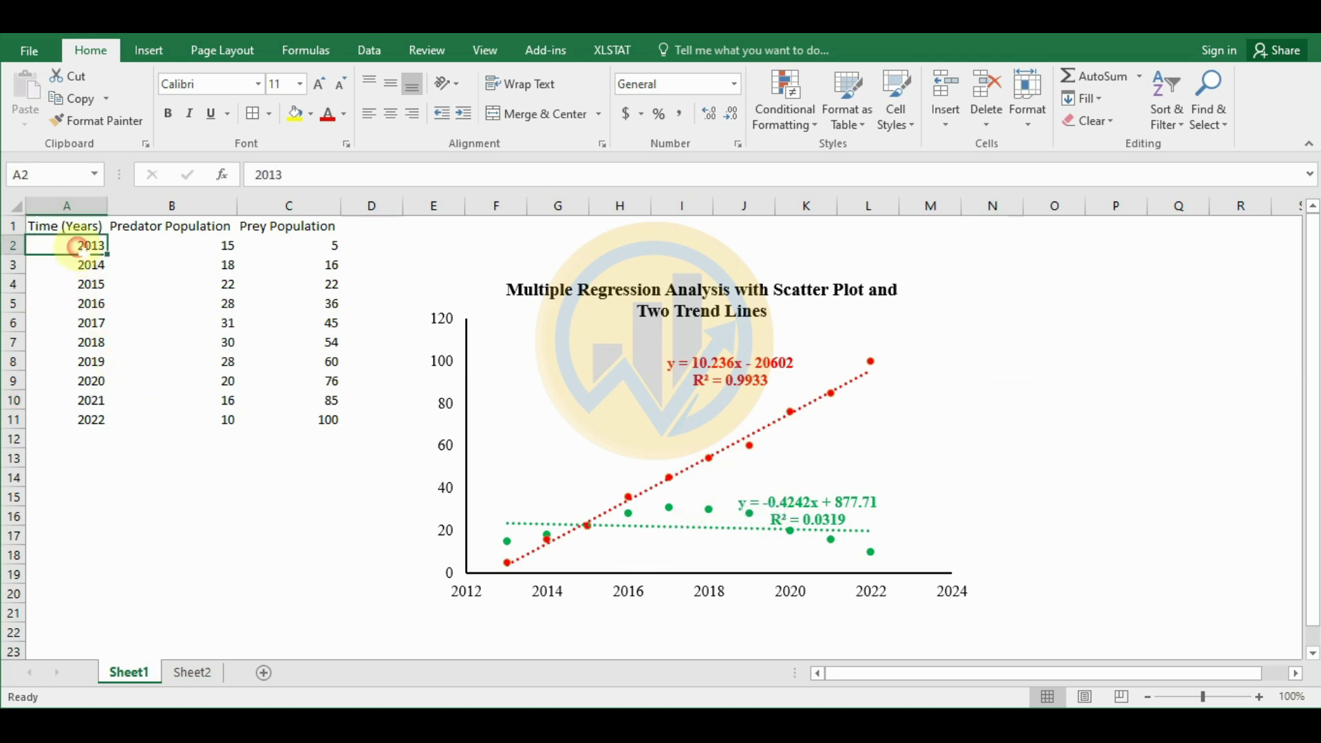
pyautogui.click(75, 420)
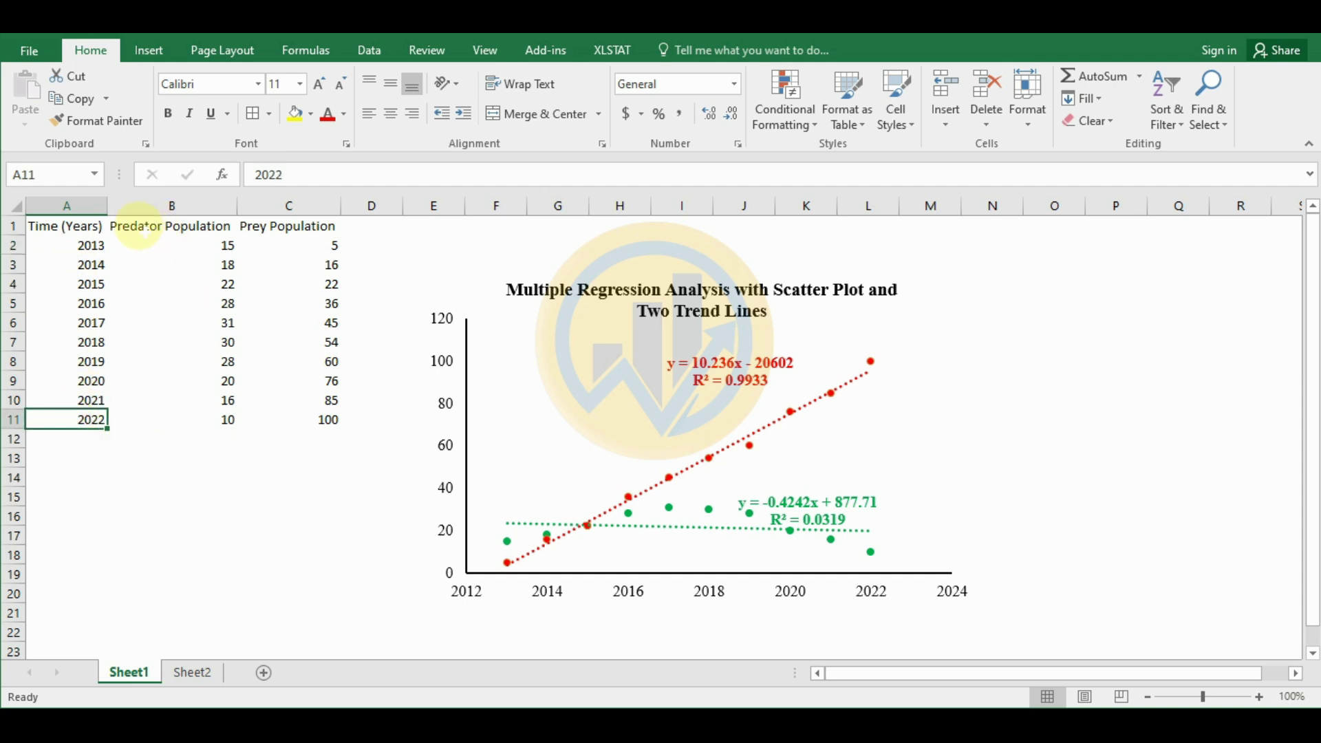
pyautogui.click(81, 247)
pyautogui.click(79, 431)
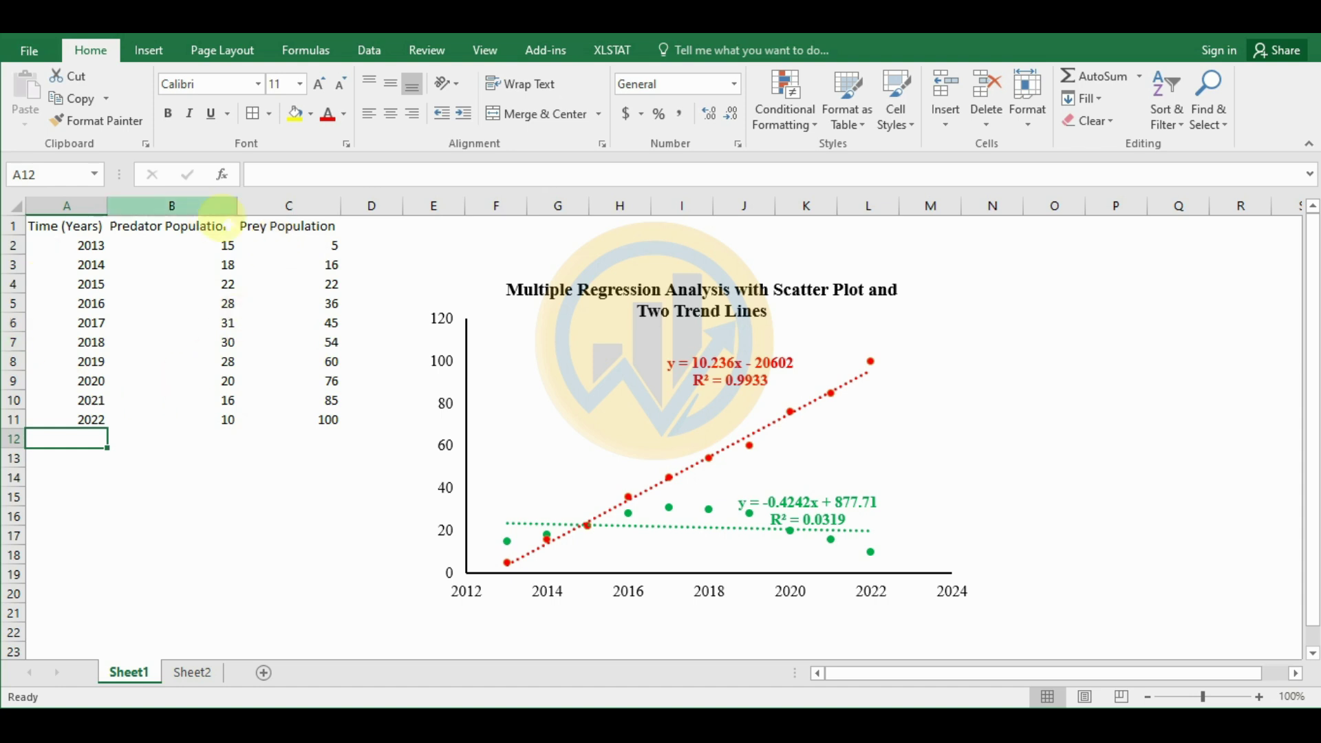
# On Sheet2, insert a markers-only scatter chart from the time and predator data A1:B11 and move it up nearer the table
pyautogui.click(196, 680)
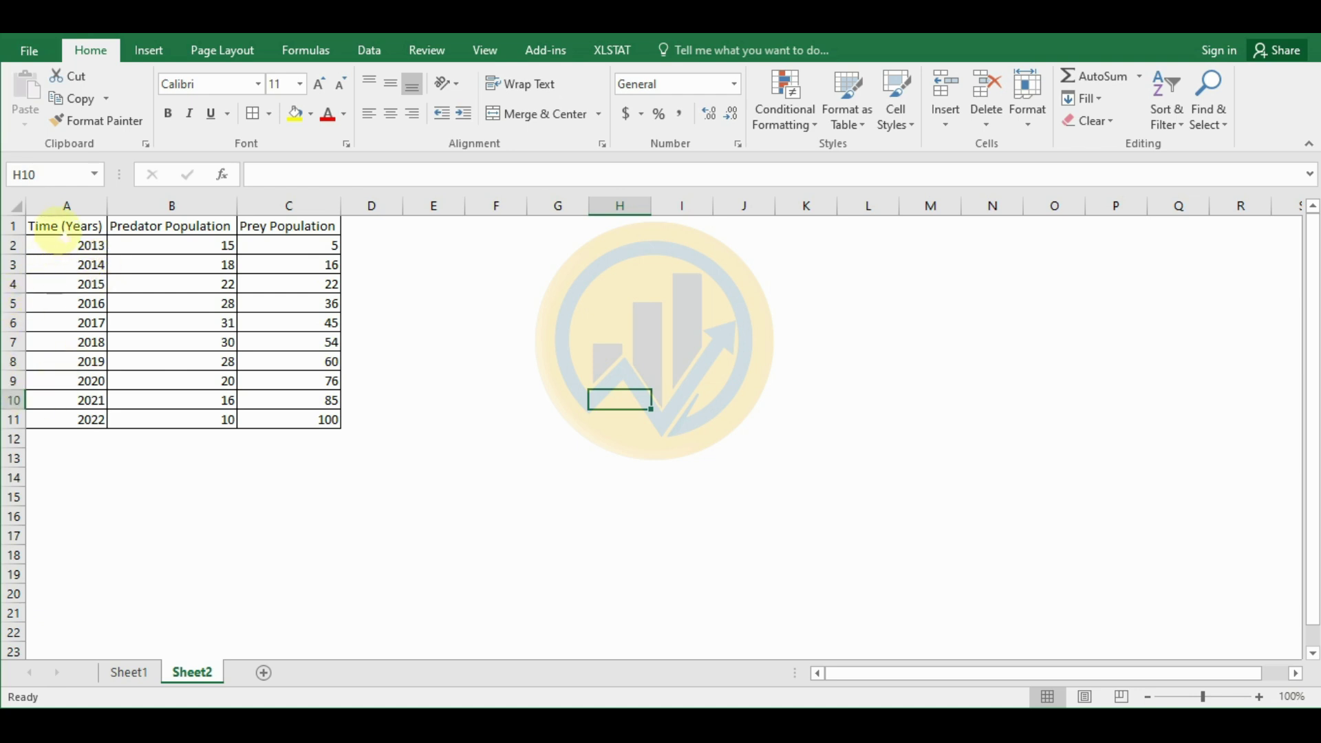
pyautogui.moveTo(64, 231); pyautogui.dragTo(168, 428)
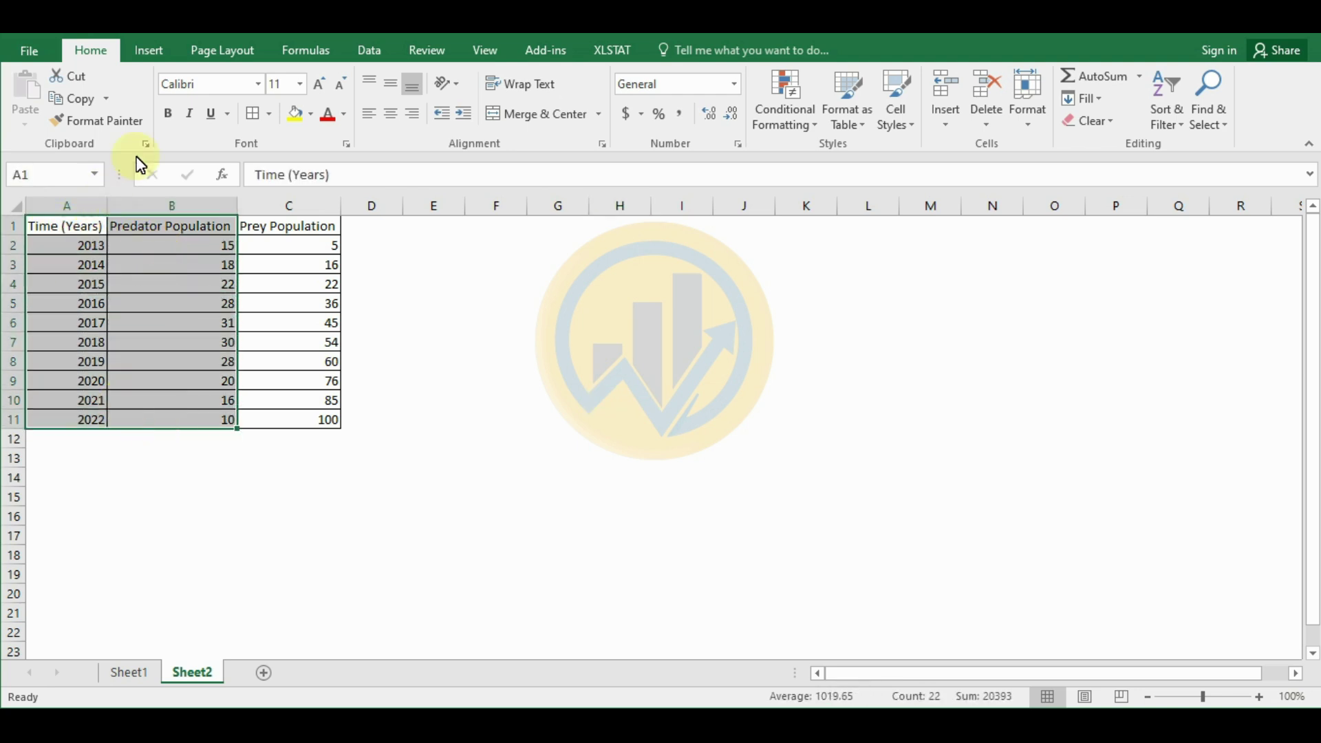
pyautogui.click(155, 52)
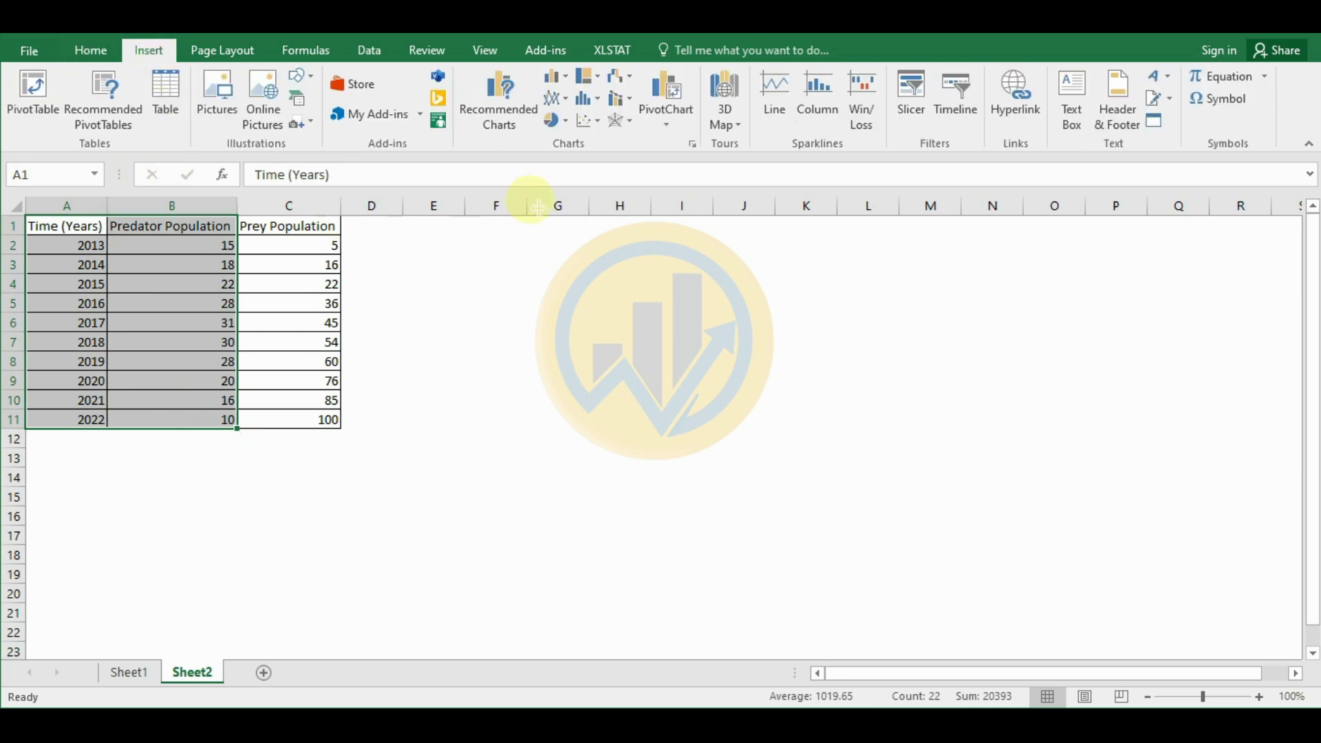
pyautogui.click(601, 124)
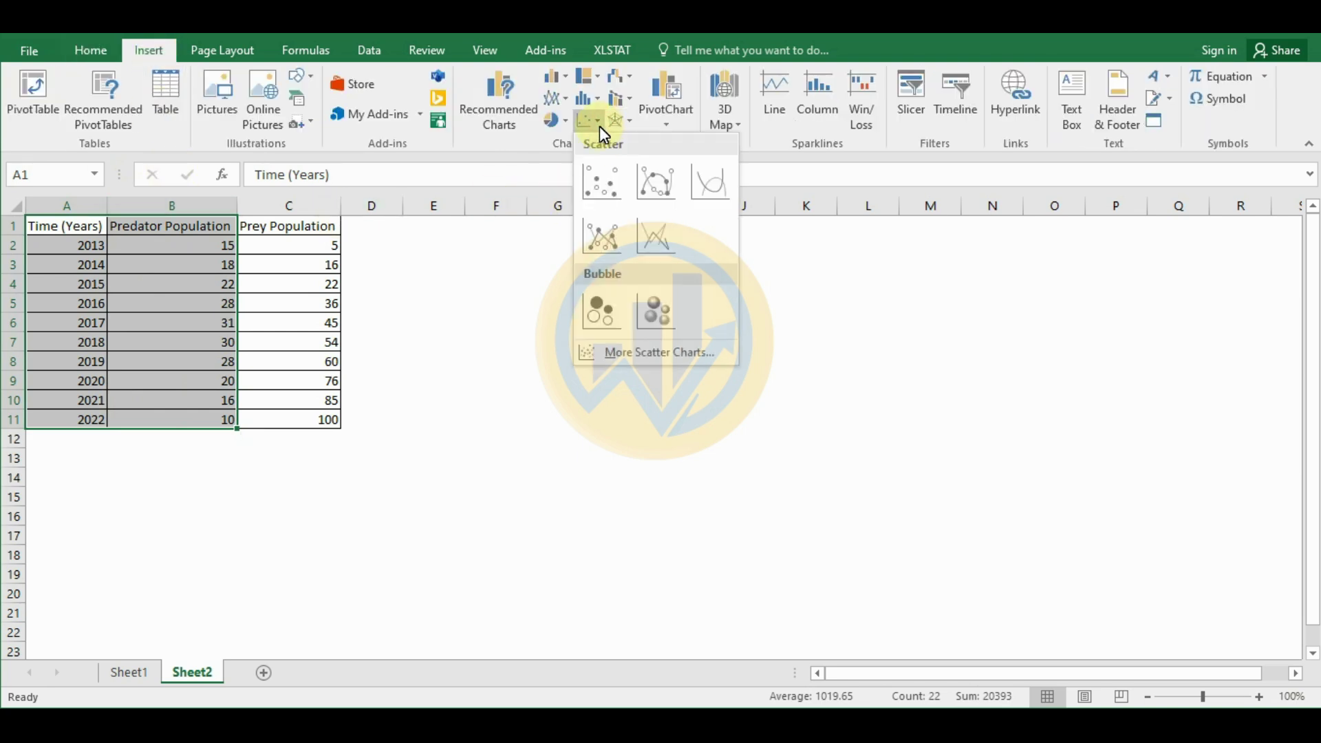
pyautogui.click(599, 178)
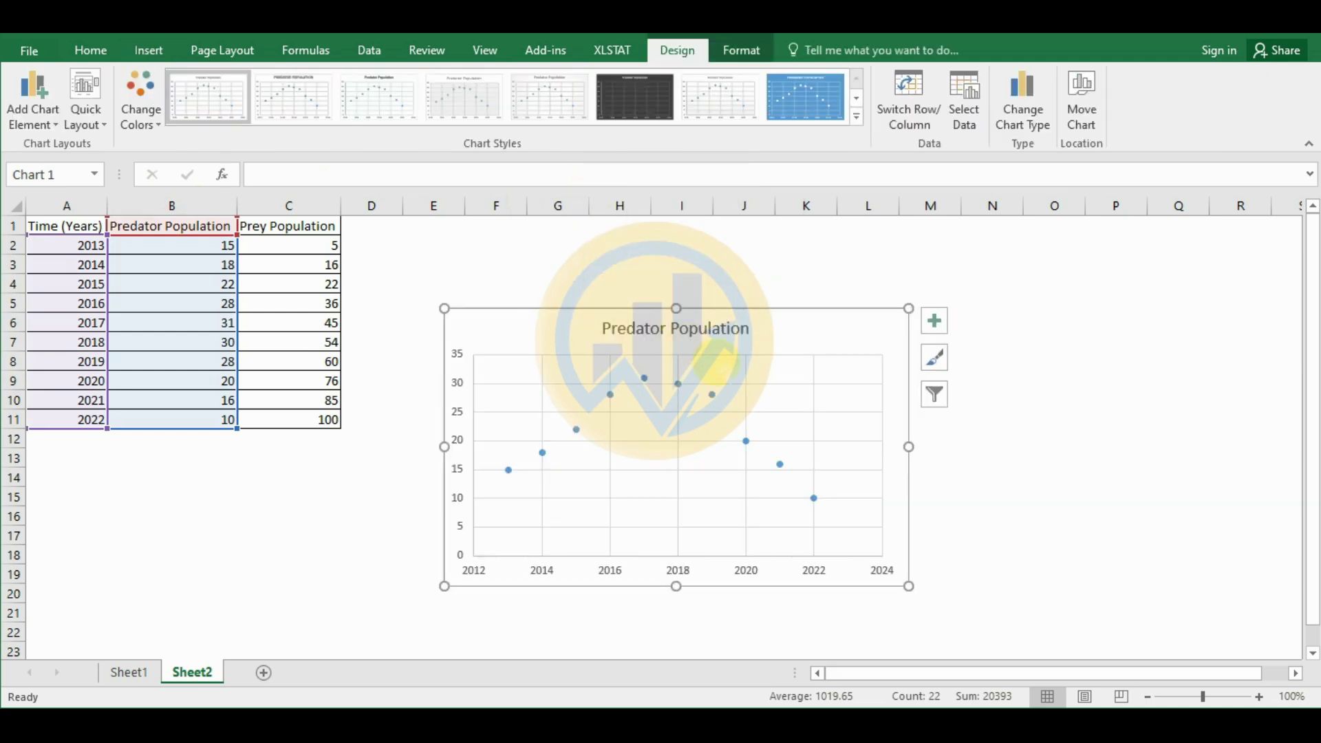
pyautogui.moveTo(803, 327); pyautogui.dragTo(748, 270)
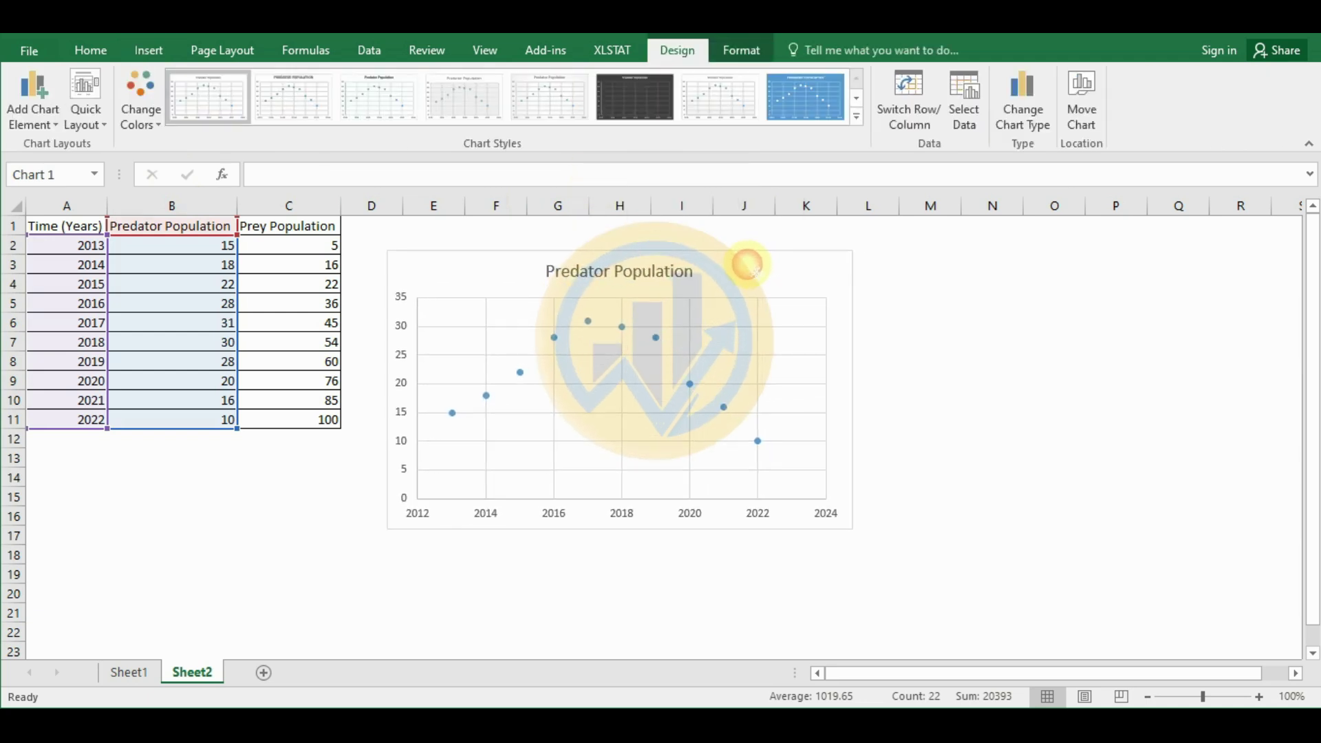
# Remove the chart title and the gridlines from the scatter chart
pyautogui.click(659, 274)
pyautogui.press('Delete')
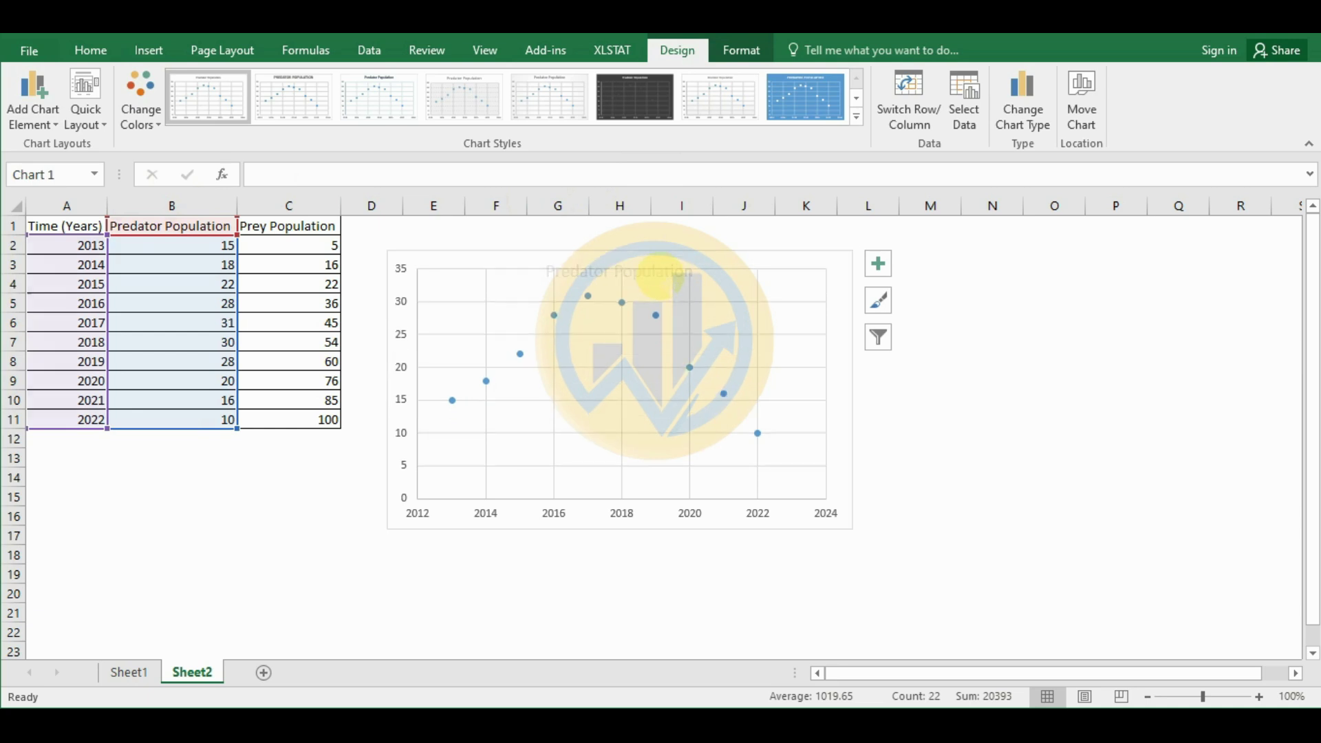
pyautogui.click(878, 269)
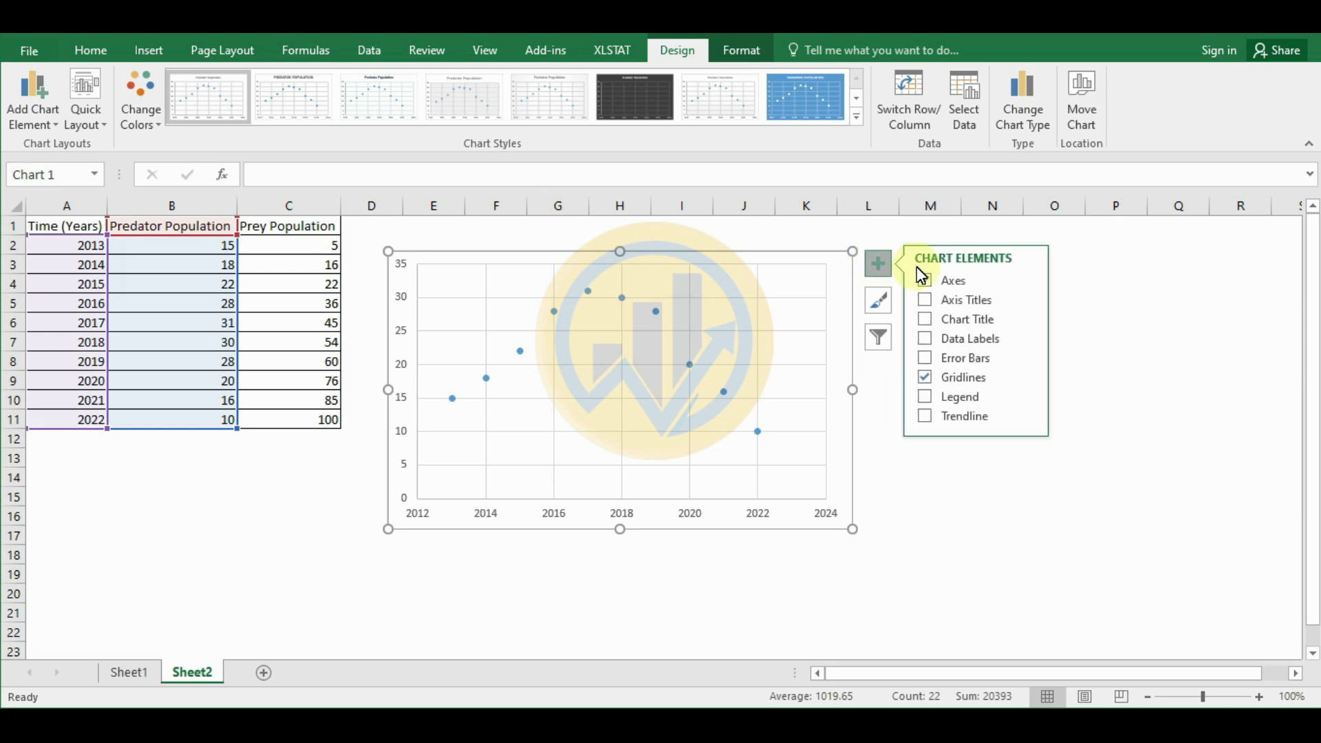
pyautogui.click(928, 378)
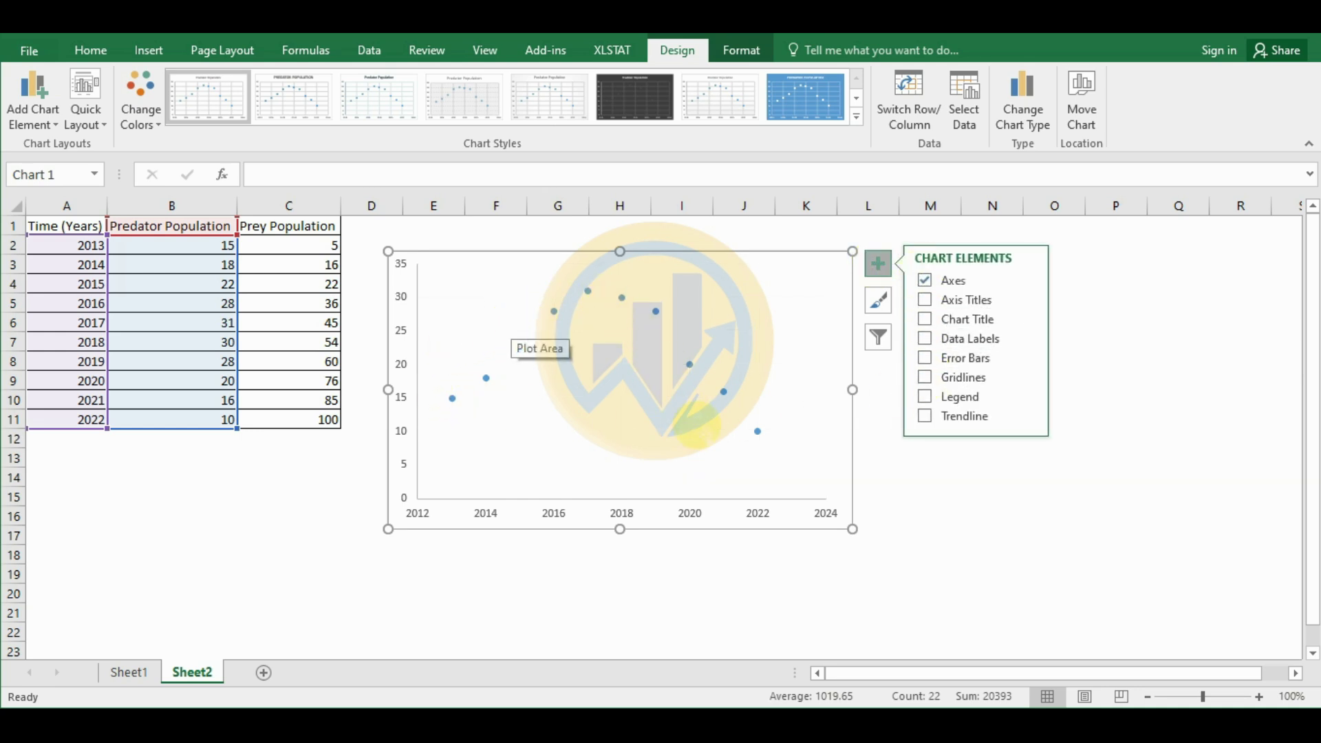
pyautogui.click(988, 517)
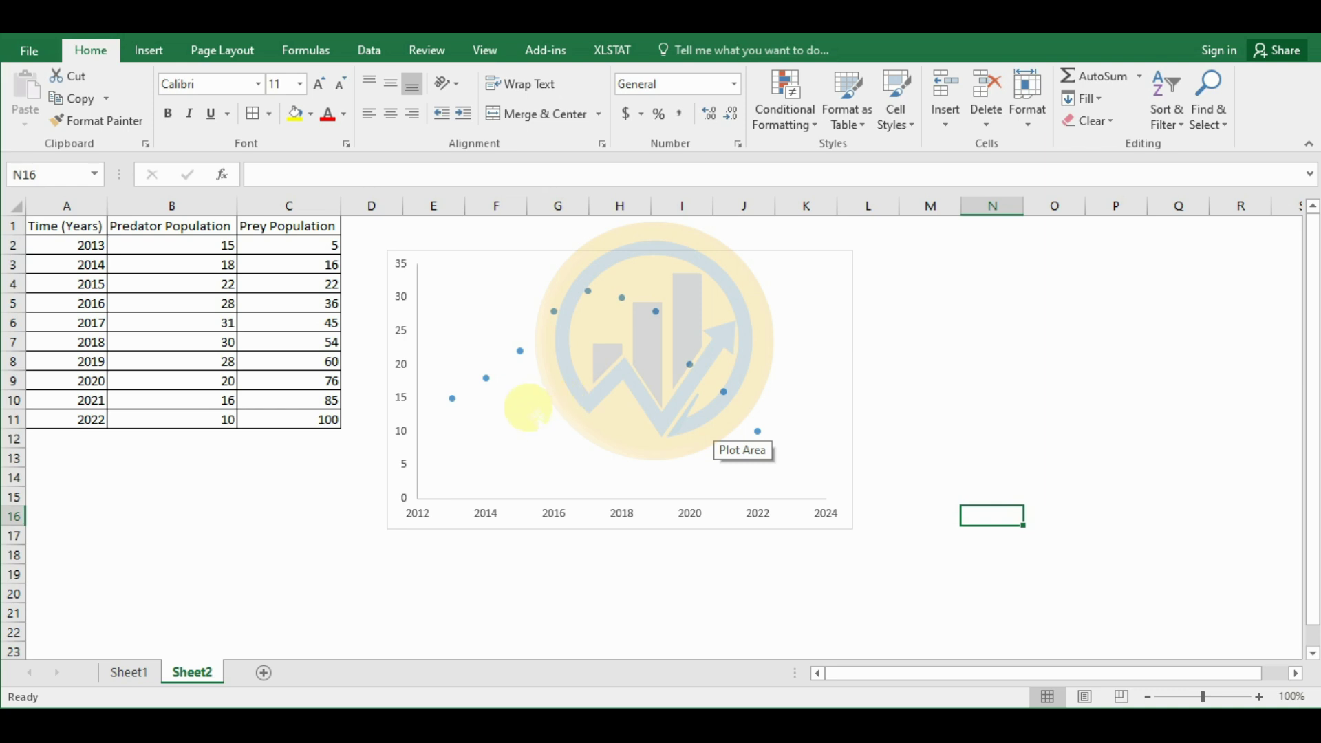
# Add a new data series to the chart, taking its name from C1 and its X values from A2:A11
pyautogui.rightClick(528, 407)
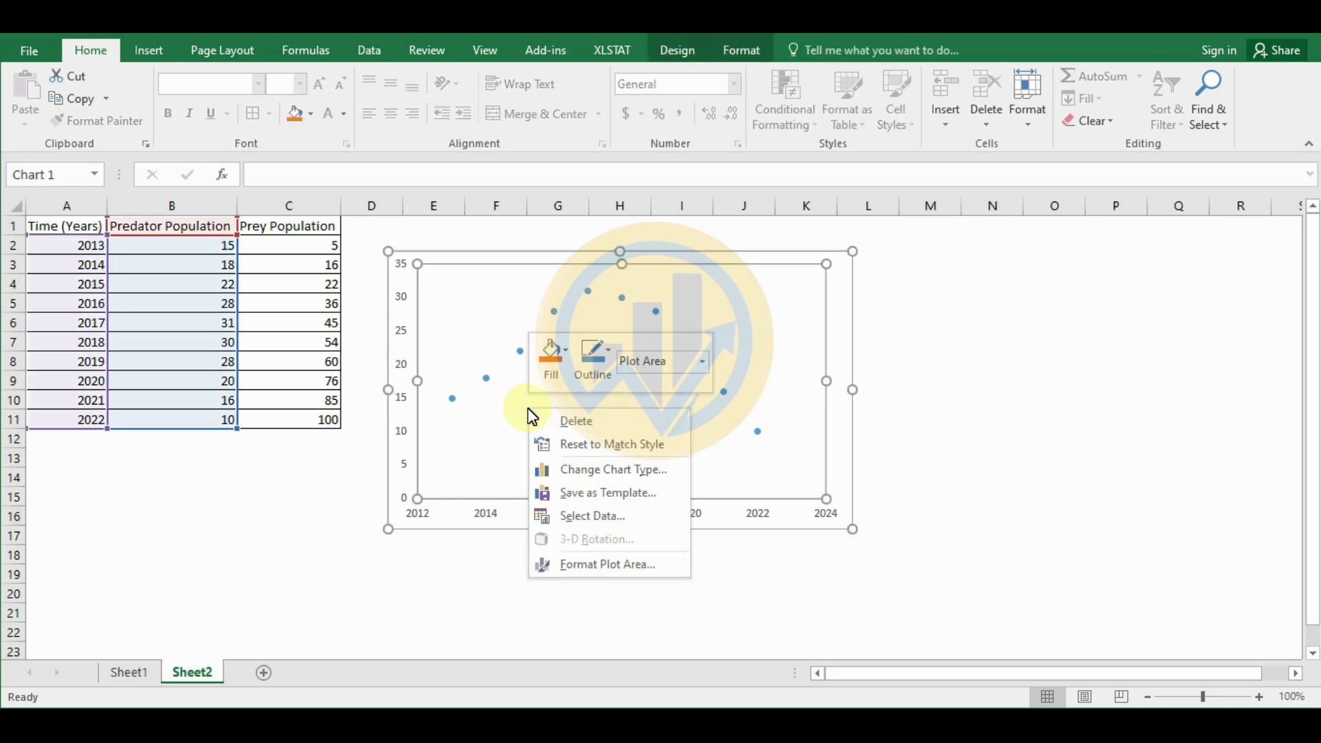
pyautogui.click(609, 527)
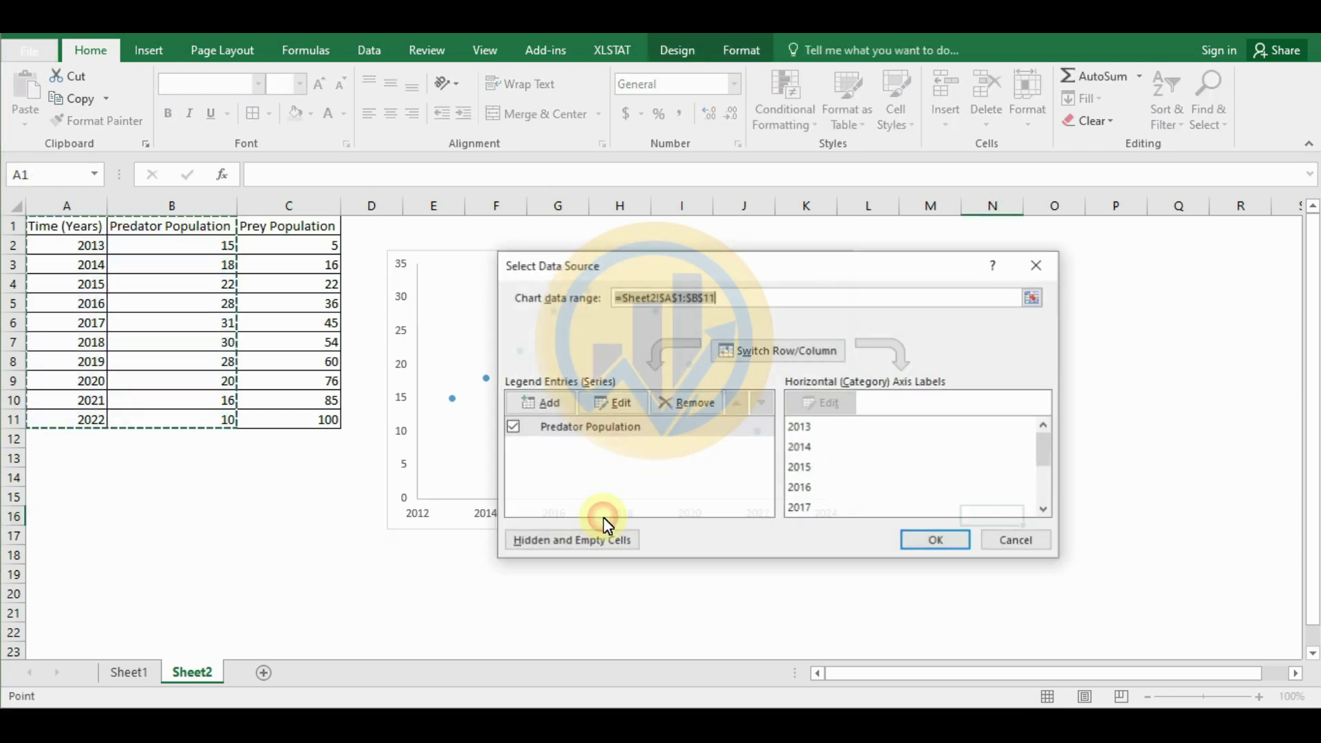
pyautogui.moveTo(618, 272); pyautogui.dragTo(635, 209)
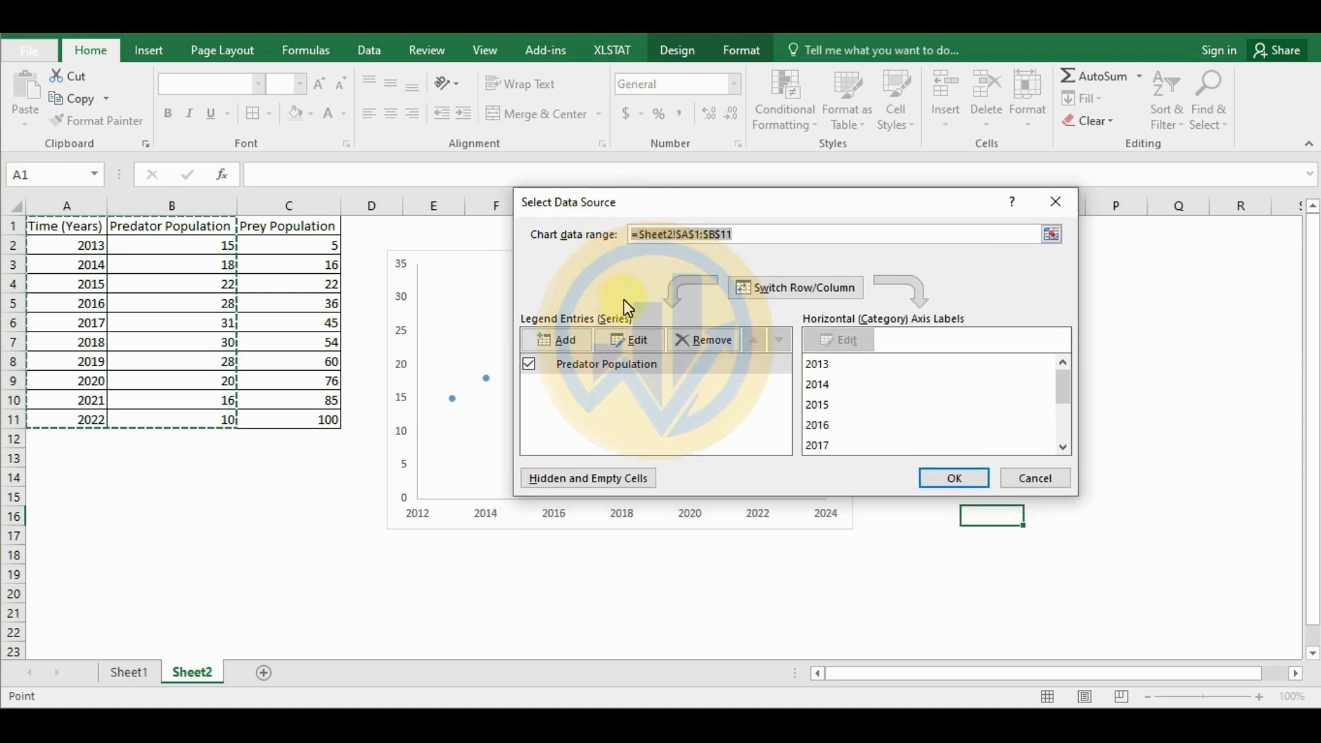
pyautogui.click(571, 344)
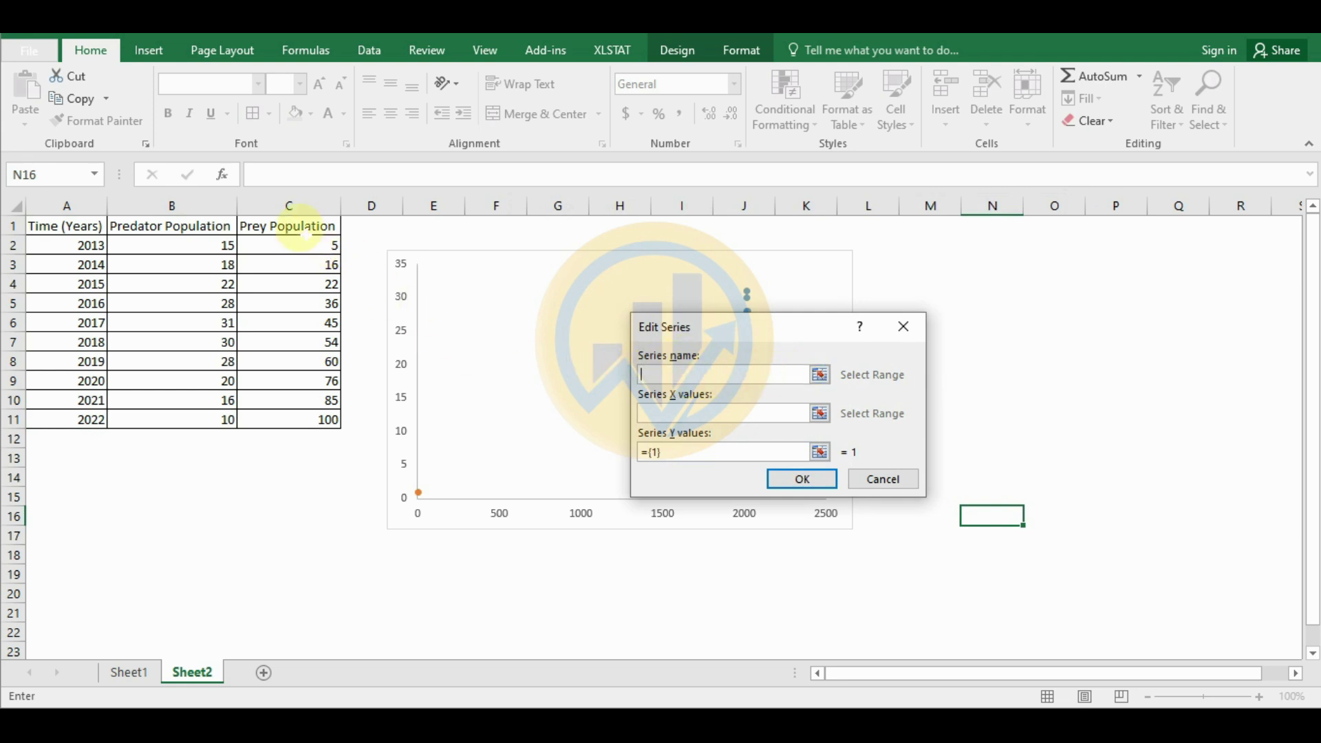
pyautogui.click(305, 231)
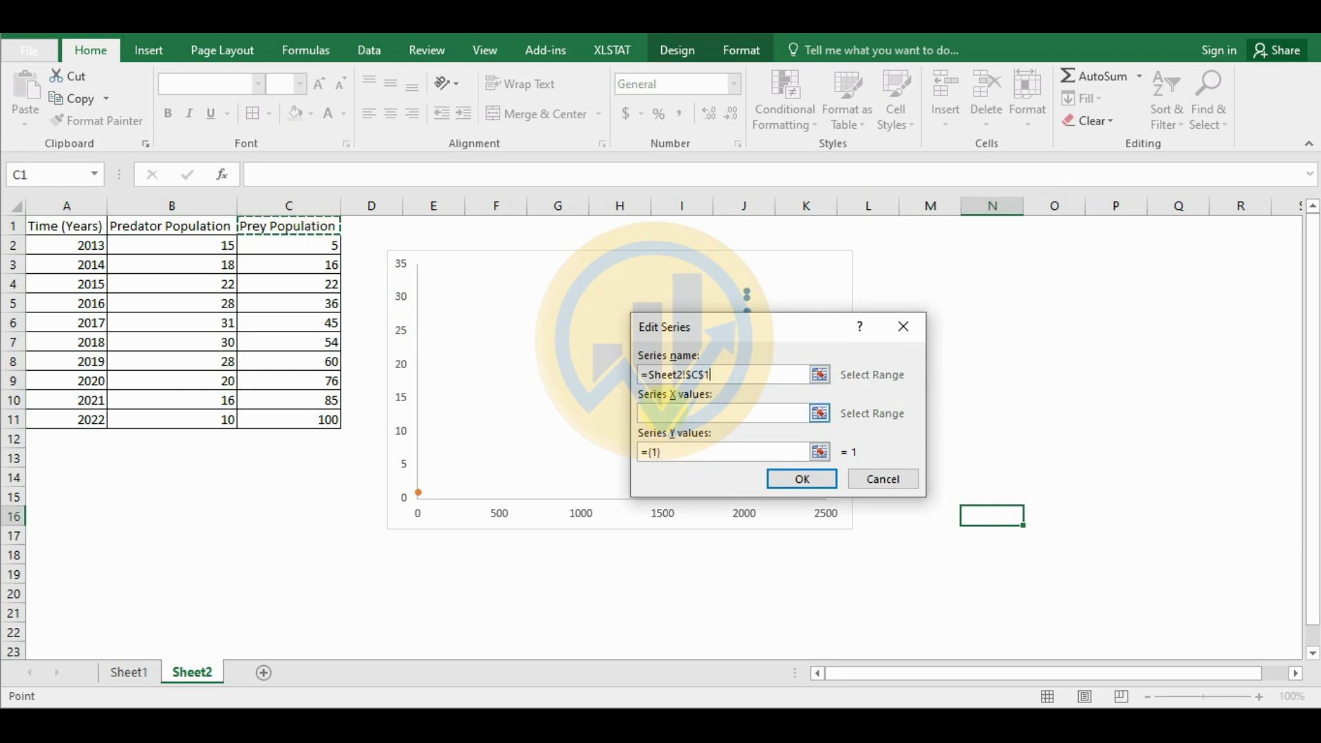
pyautogui.click(654, 413)
pyautogui.moveTo(83, 245); pyautogui.dragTo(91, 419)
# Set the new series' Y values to C2:C11 and apply the changed chart data source
pyautogui.click(682, 452)
pyautogui.scroll(-9, 681, 452)
pyautogui.doubleClick(651, 453)
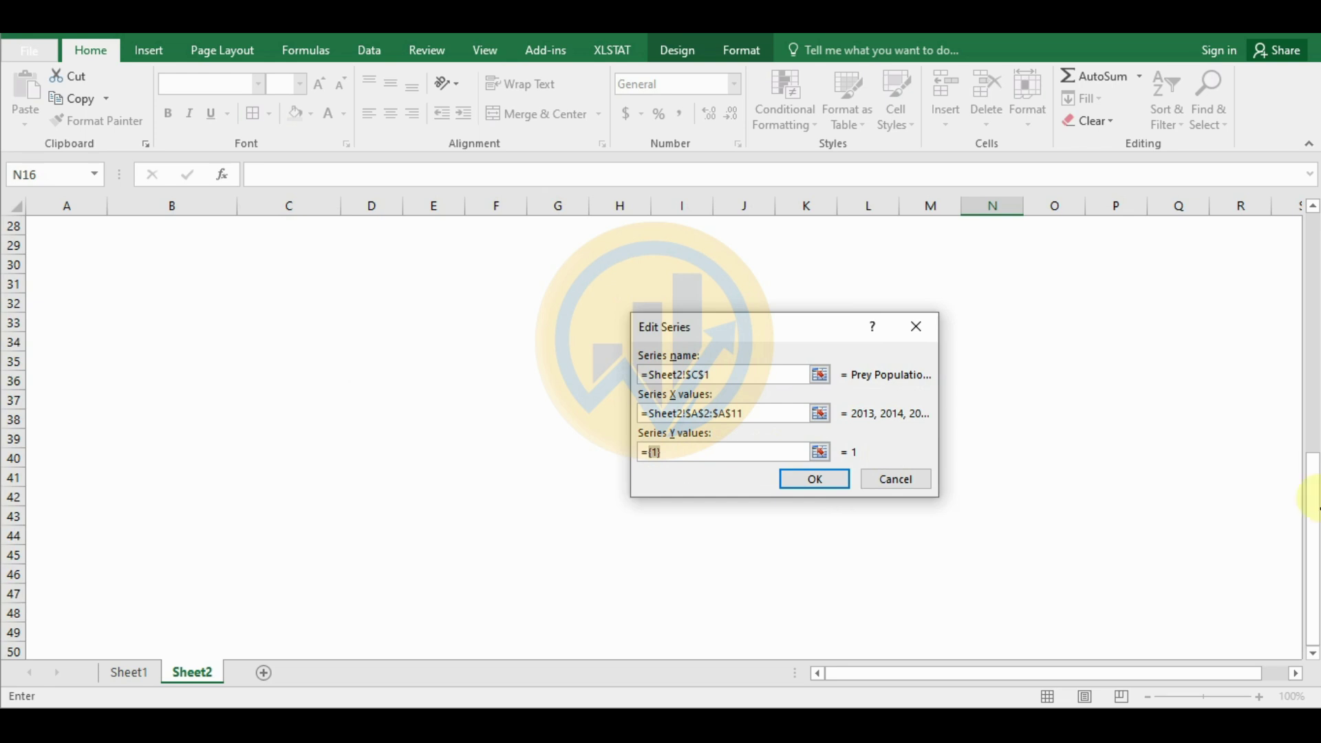
pyautogui.moveTo(1312, 499); pyautogui.dragTo(1312, 262)
pyautogui.moveTo(647, 452); pyautogui.dragTo(628, 468)
pyautogui.moveTo(293, 246); pyautogui.dragTo(296, 422)
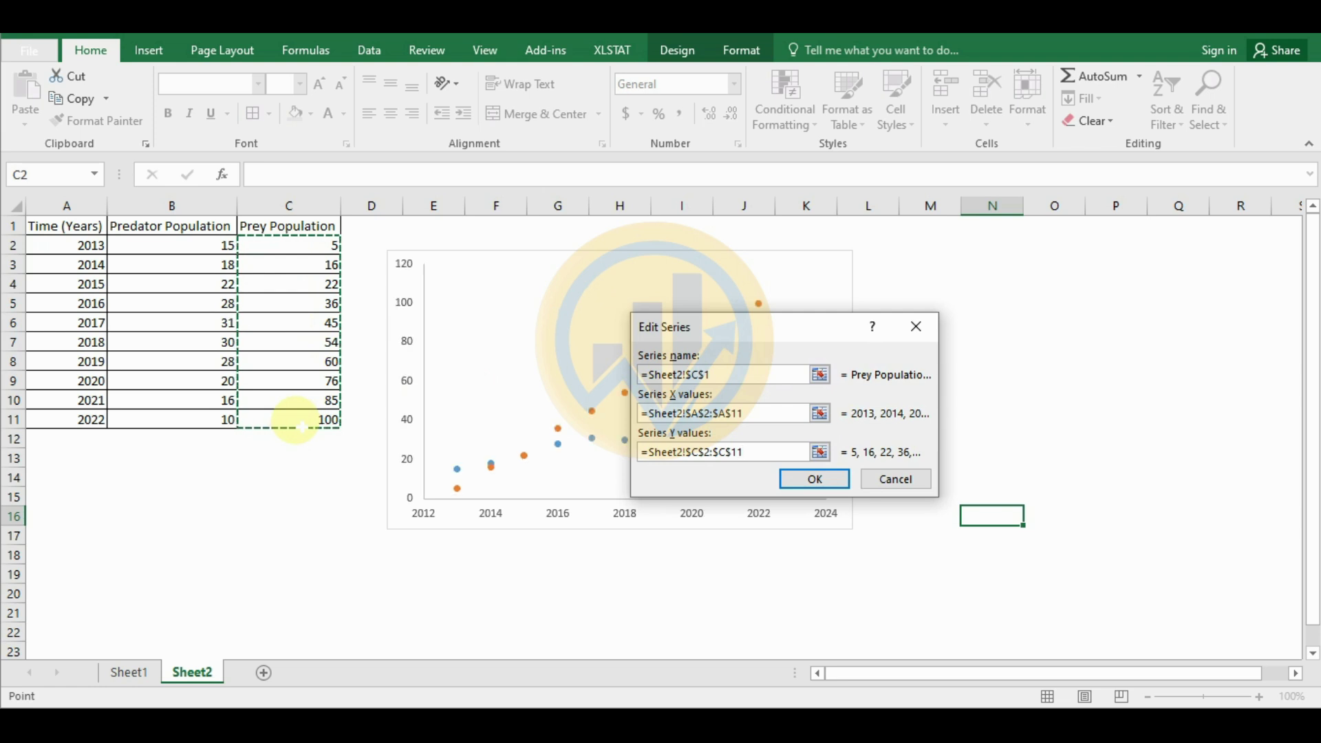
pyautogui.click(828, 479)
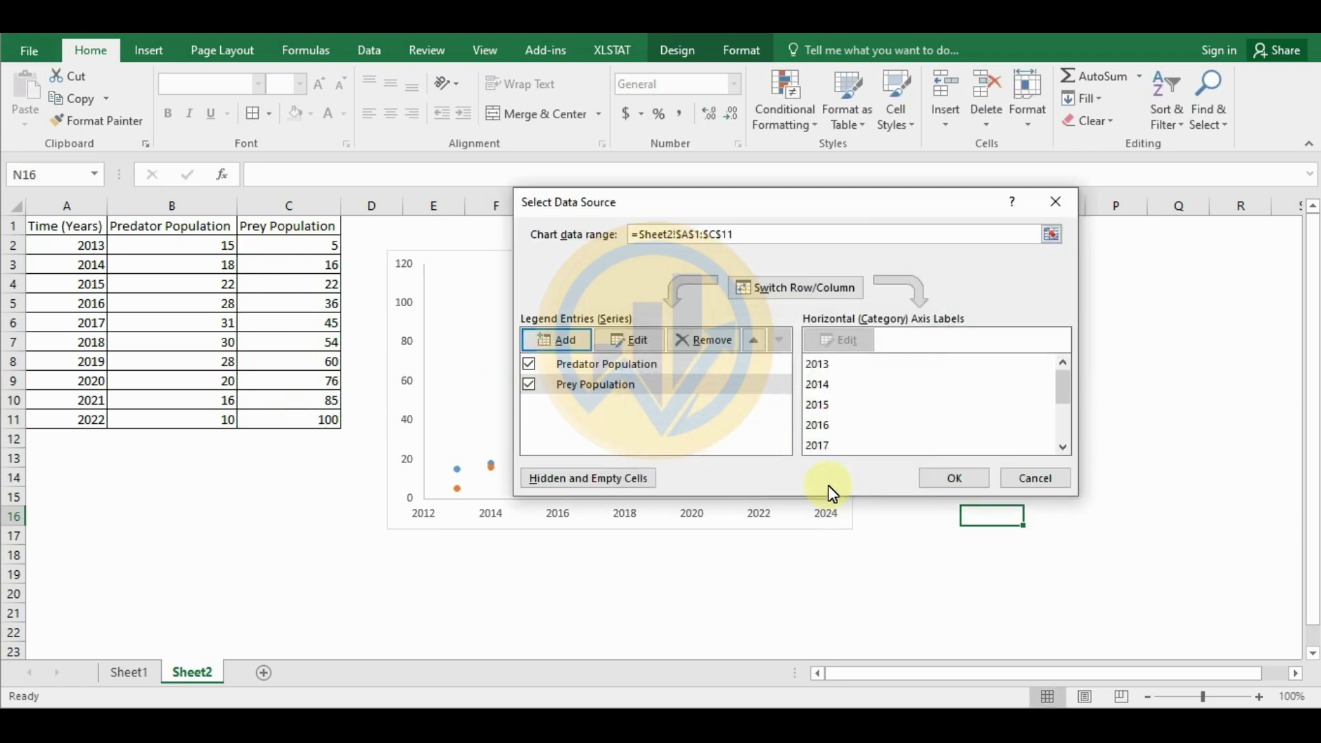
pyautogui.click(952, 478)
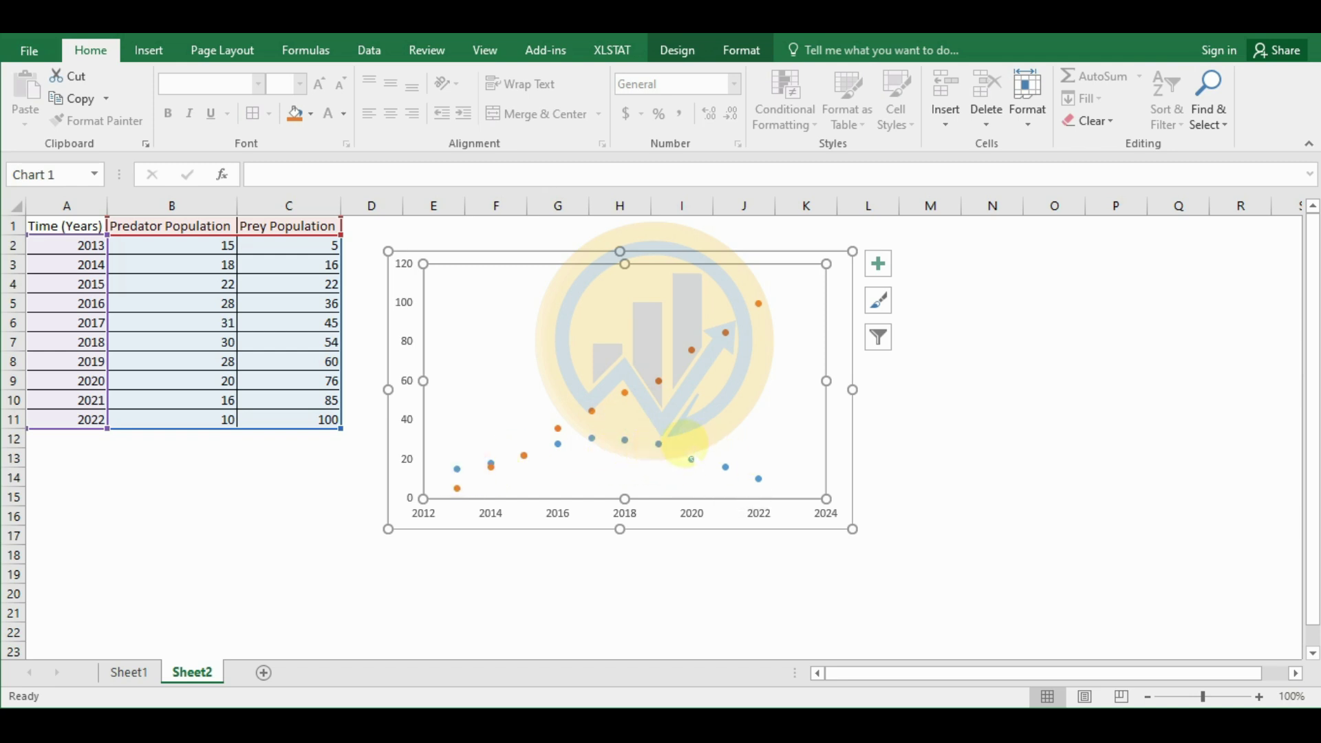
# Add a linear trendline to the Predator Population series, displaying its equation and R-squared value on the chart
pyautogui.moveTo(628, 440)
pyautogui.click(625, 440)
pyautogui.rightClick(625, 440)
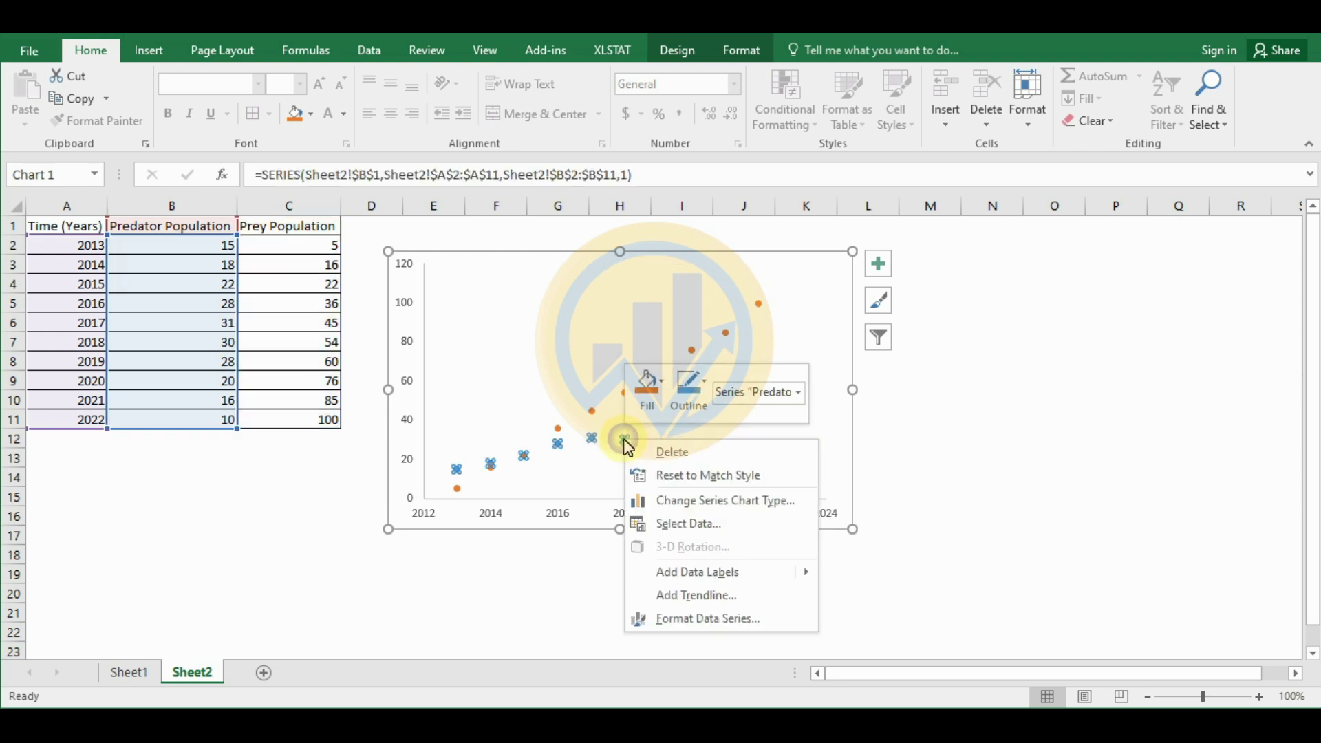
pyautogui.click(678, 596)
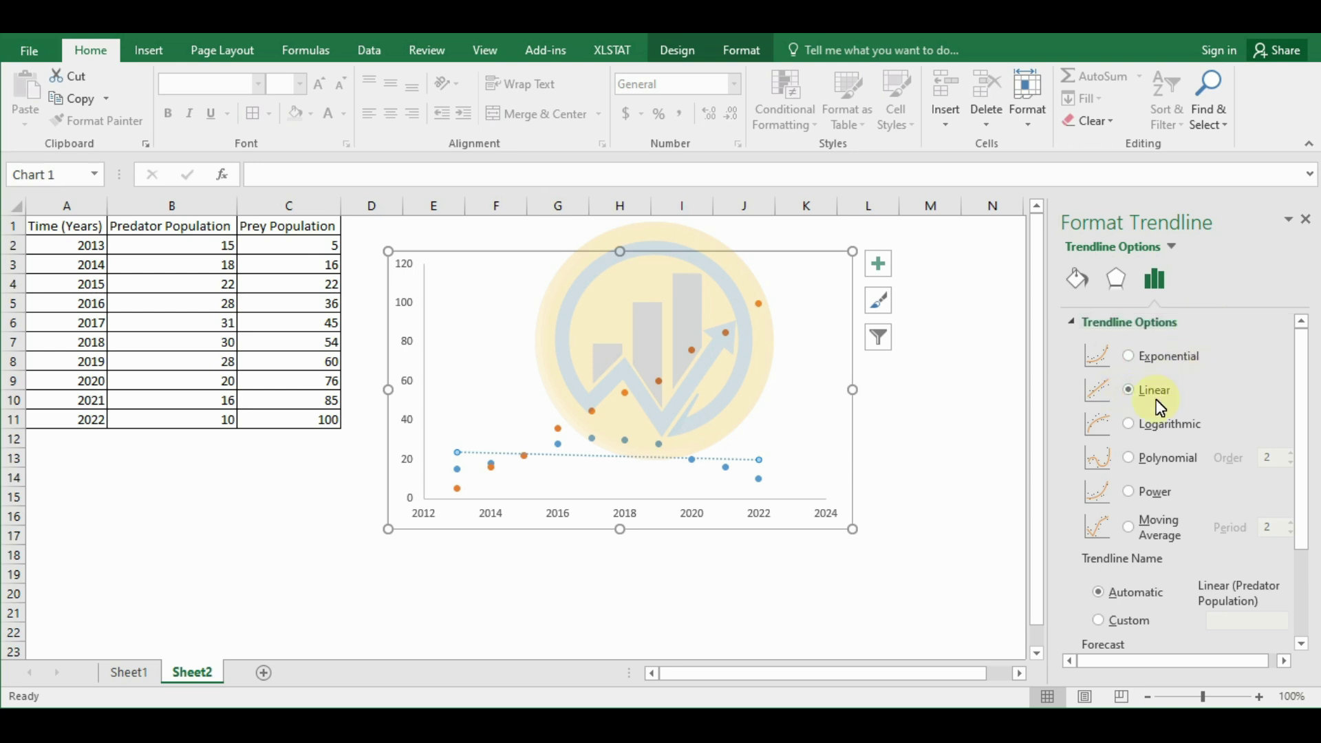
pyautogui.scroll(-3, 1122, 490)
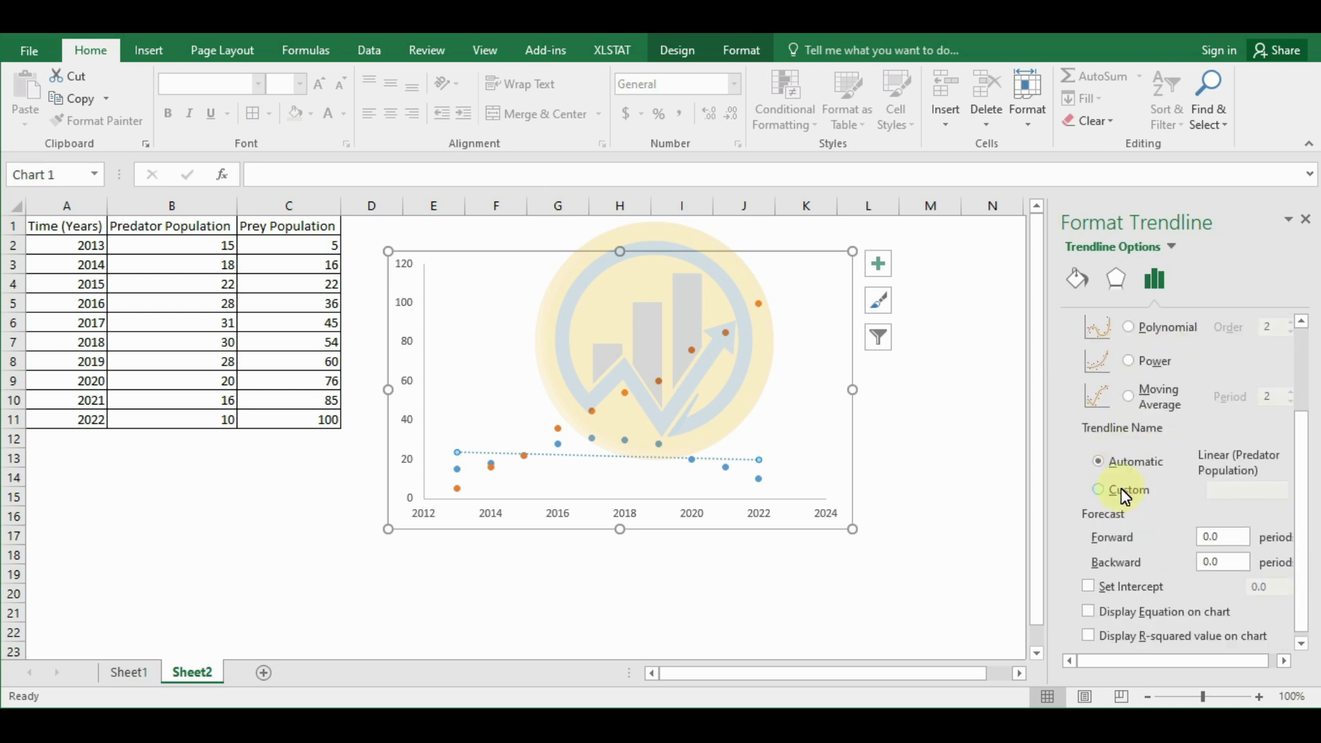
pyautogui.click(1087, 613)
pyautogui.click(1087, 638)
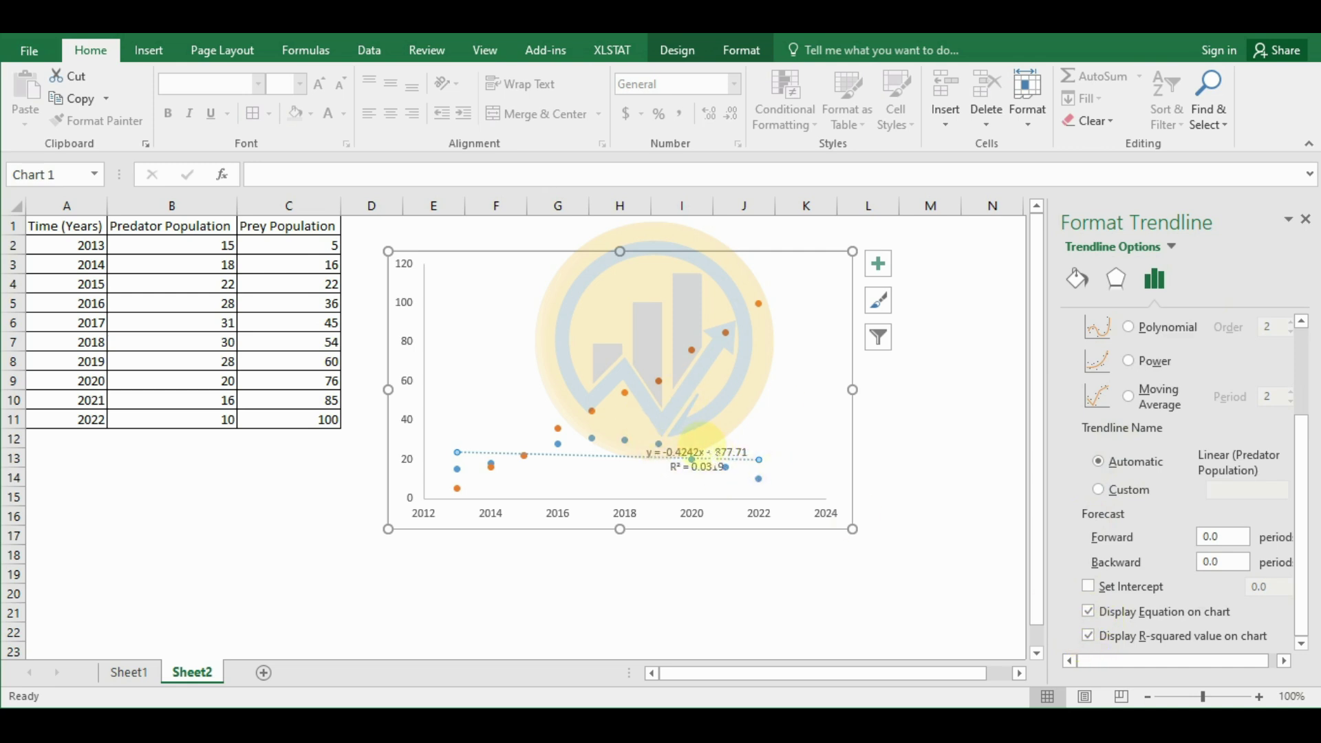
# Add a linear trendline to the Prey Population series, displaying its equation and R-squared value on the chart
pyautogui.click(658, 381)
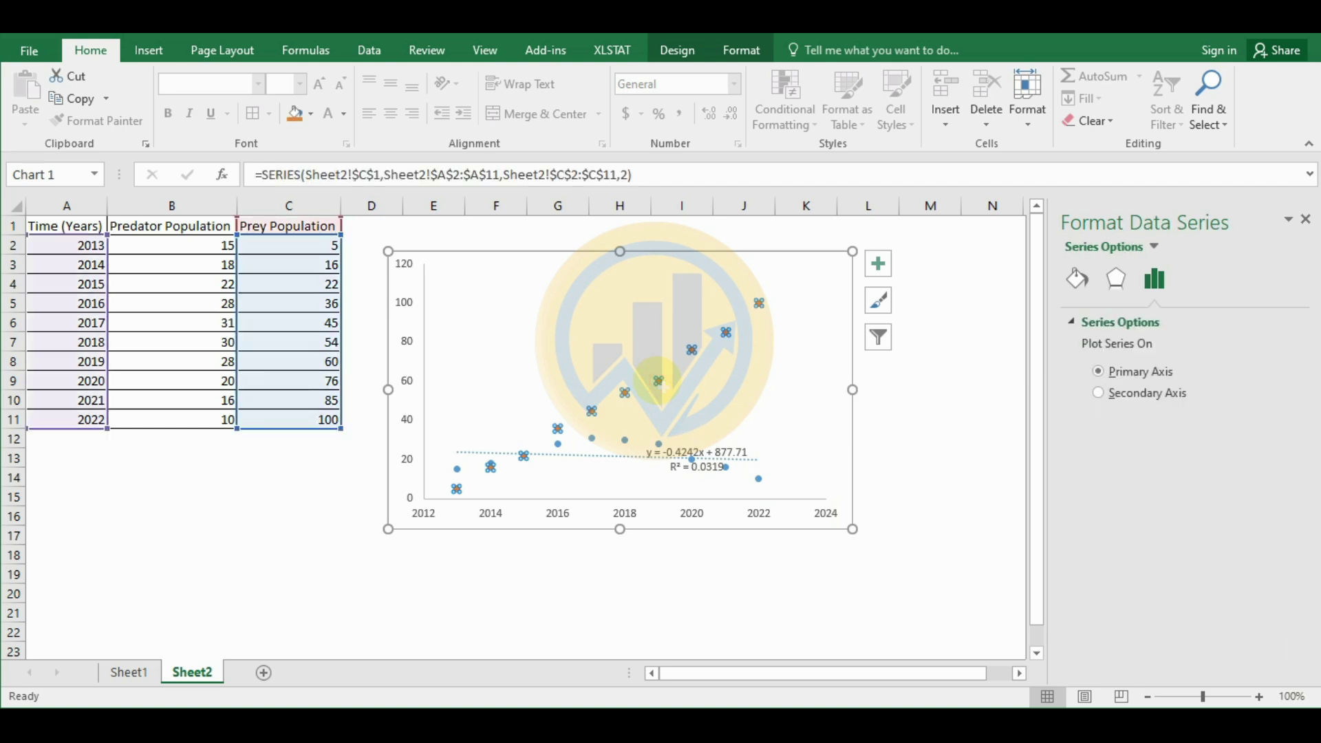
pyautogui.rightClick(659, 382)
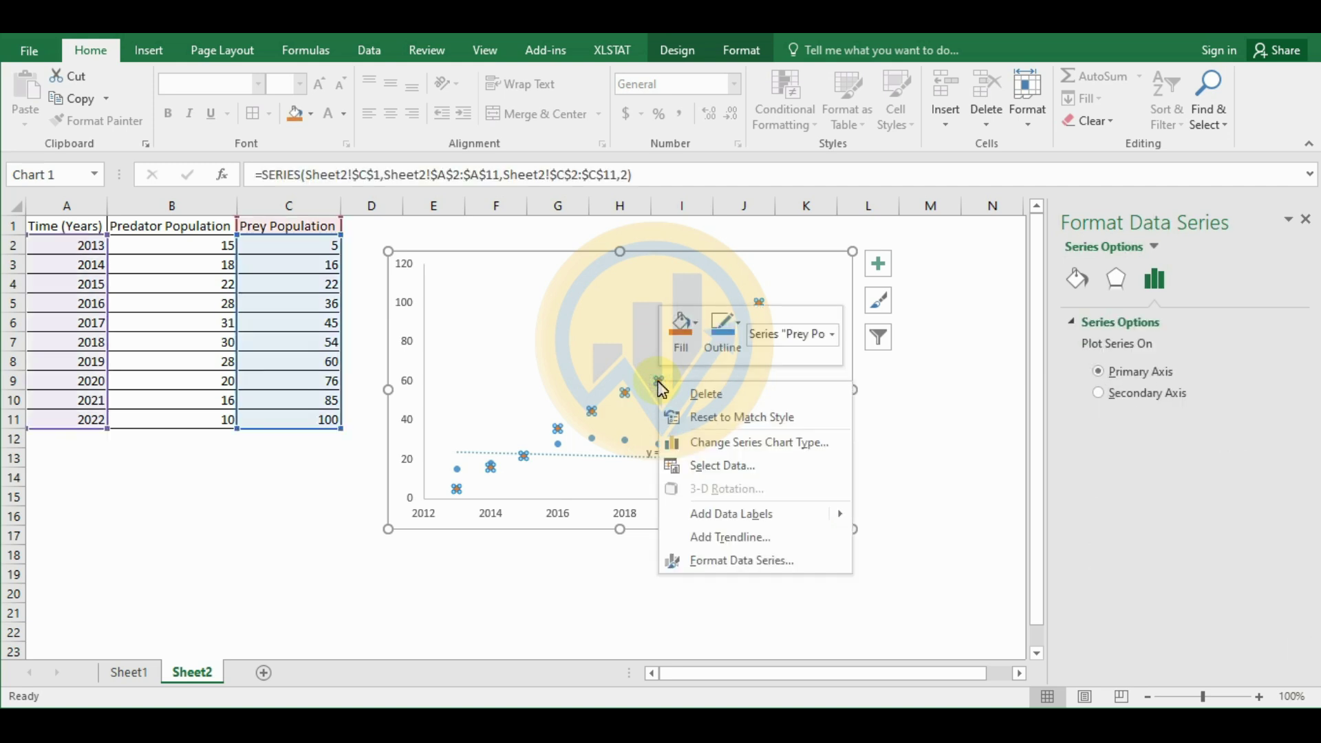
pyautogui.click(749, 544)
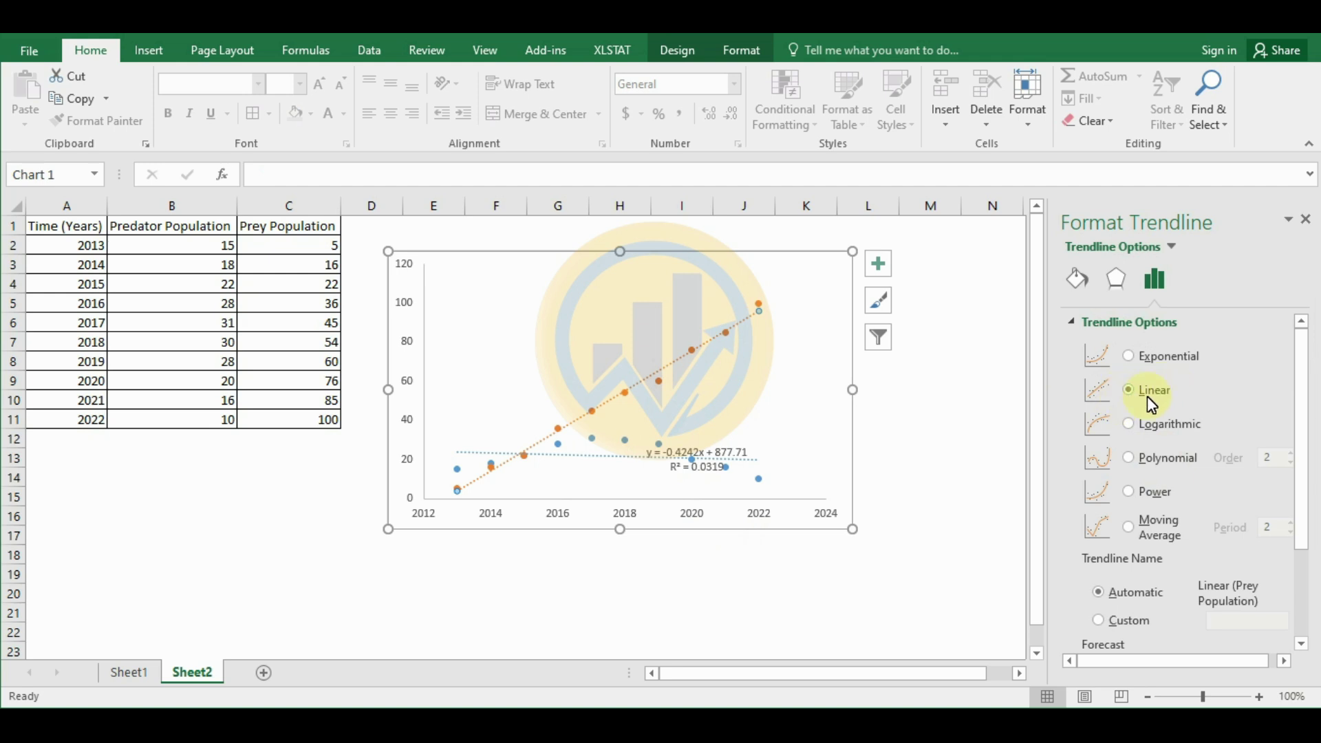
pyautogui.scroll(-3, 1171, 527)
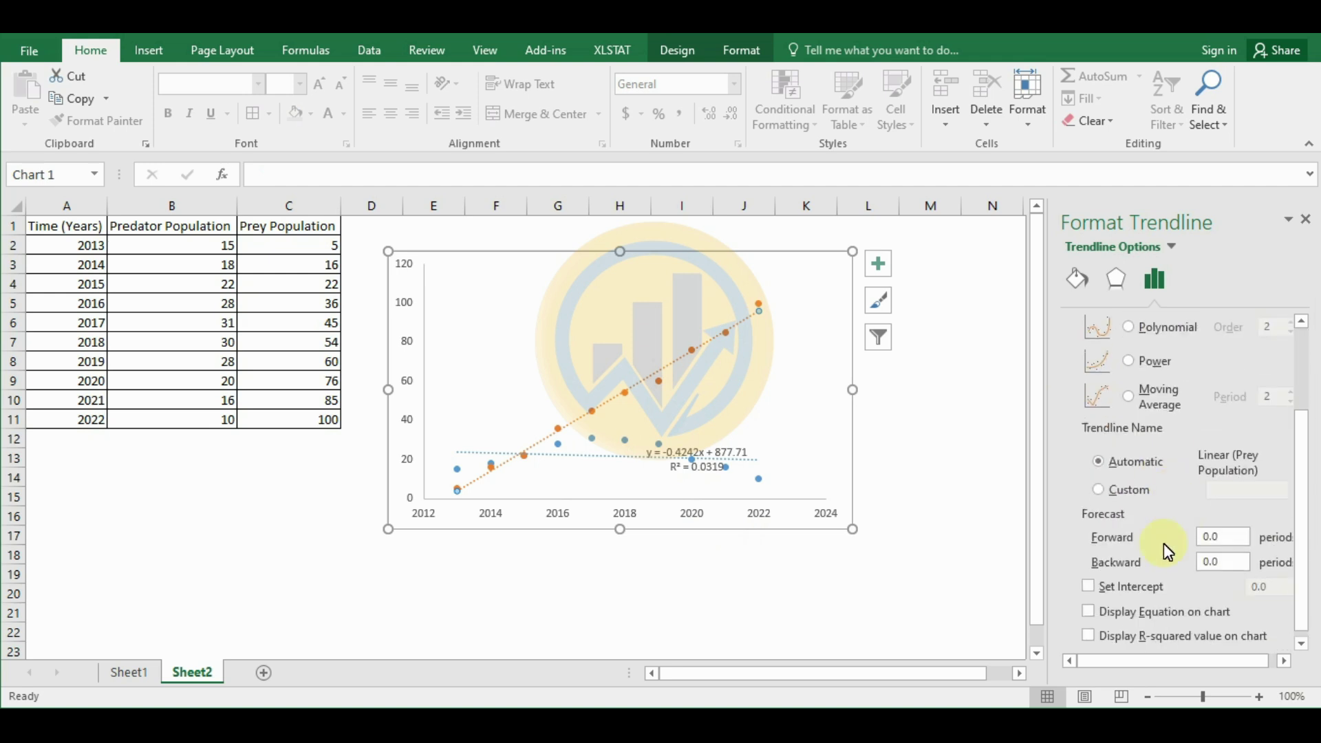
pyautogui.click(1089, 612)
pyautogui.click(1090, 635)
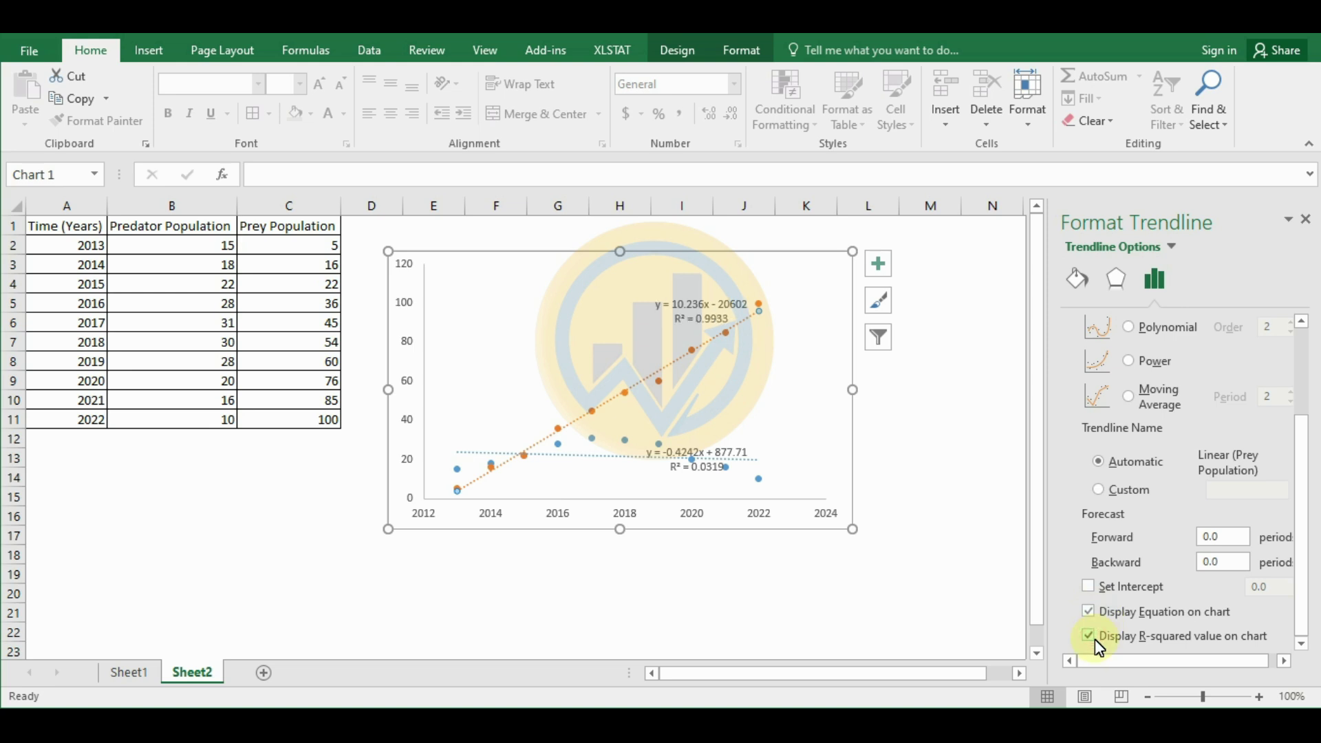
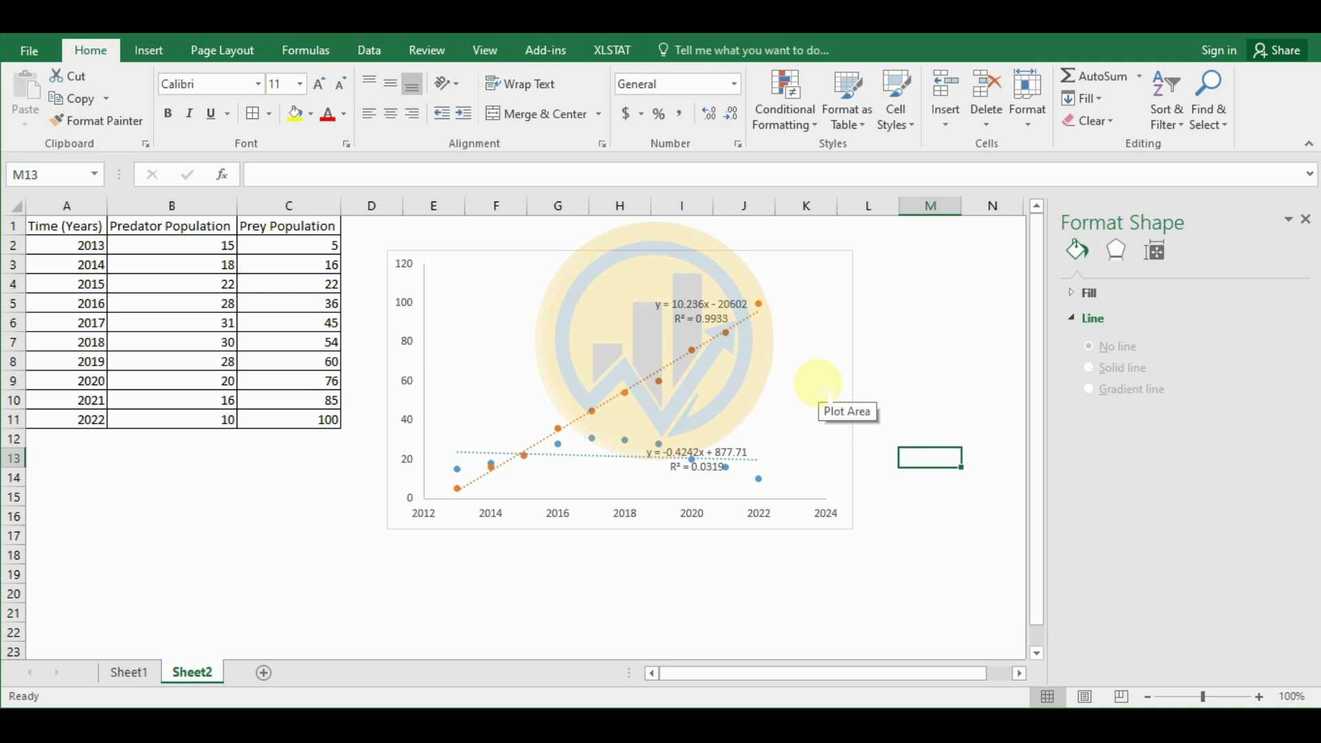
# Move the chart slightly closer to the data table and enlarge it to span about D2 to M22
pyautogui.moveTo(448, 251); pyautogui.dragTo(433, 239)
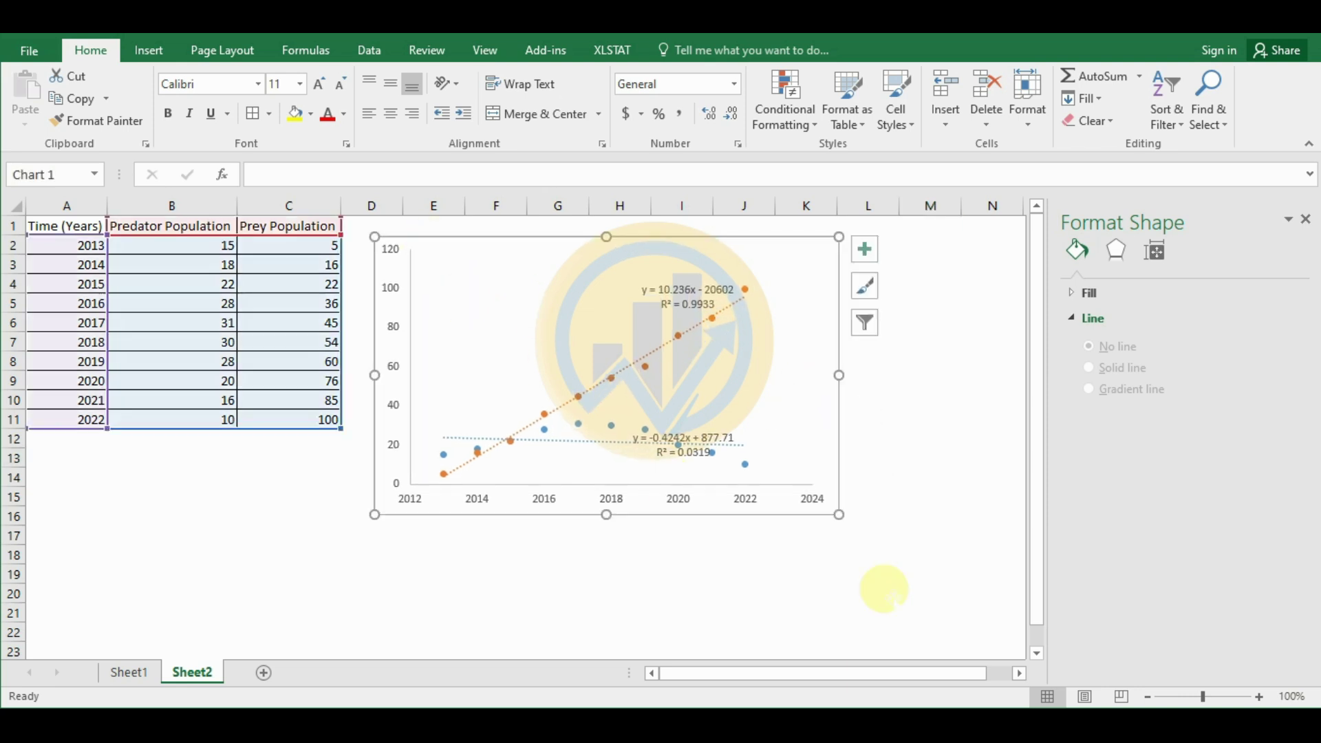
pyautogui.click(838, 515)
pyautogui.moveTo(840, 516); pyautogui.dragTo(932, 629)
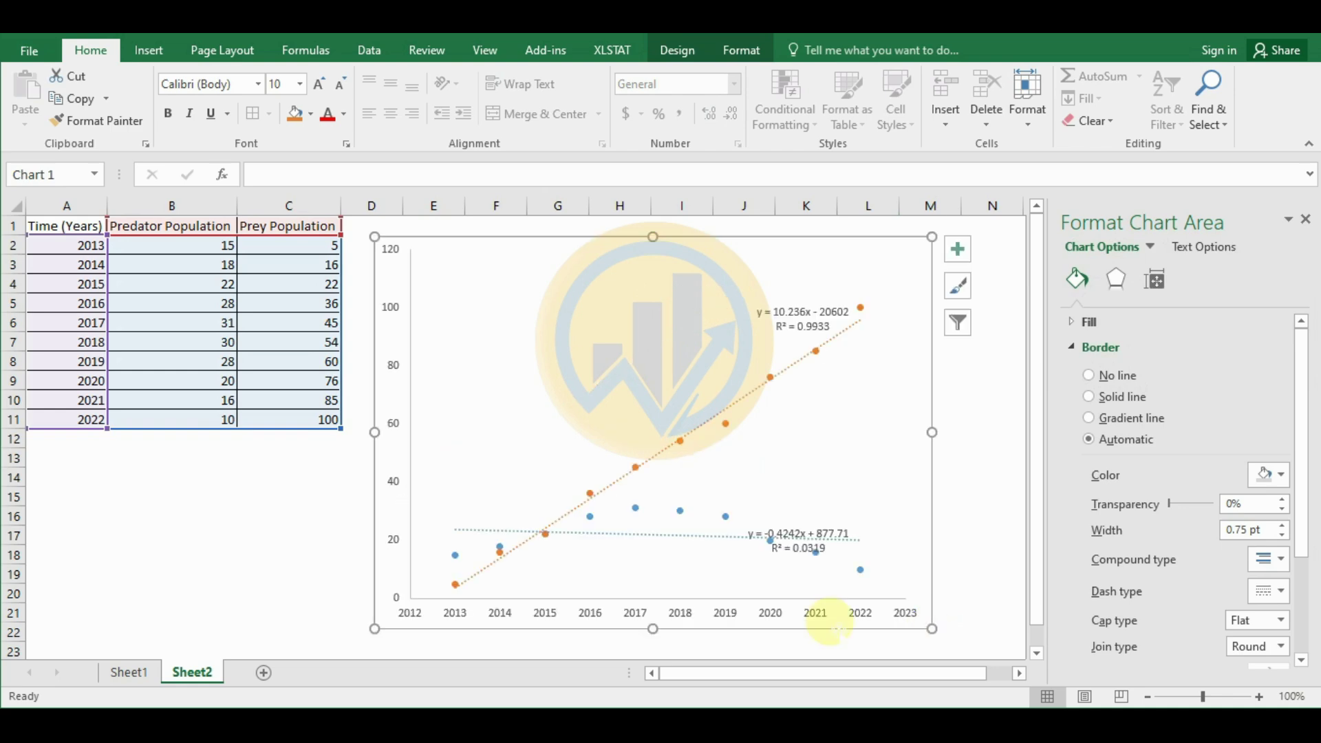
pyautogui.click(682, 445)
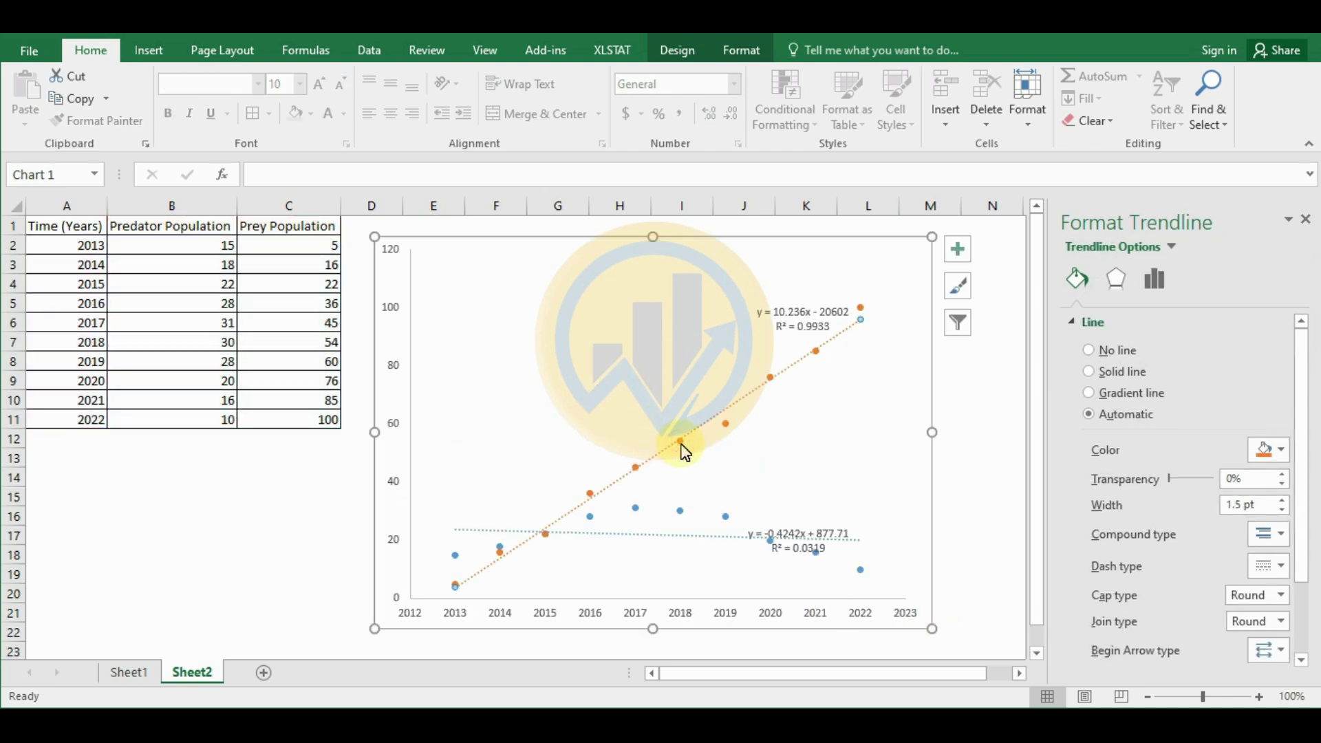
pyautogui.scroll(-1, 1089, 370)
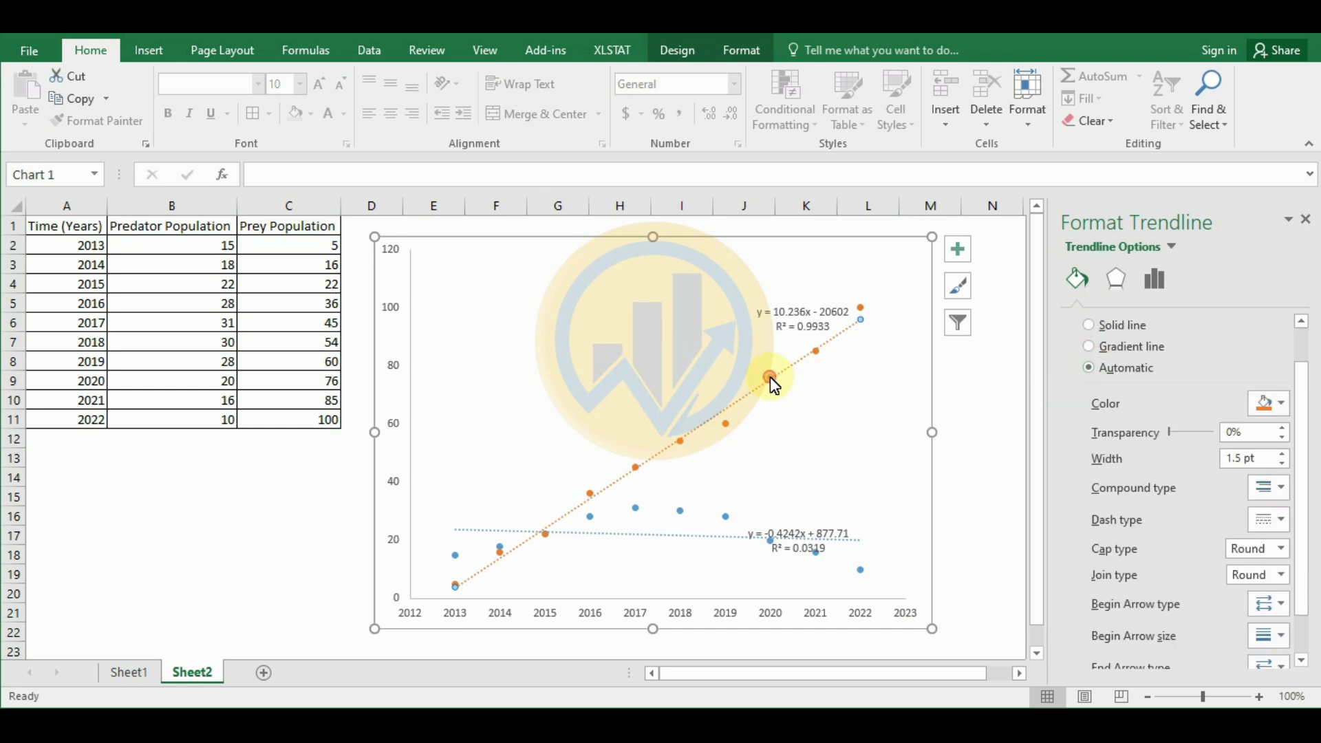
pyautogui.click(972, 417)
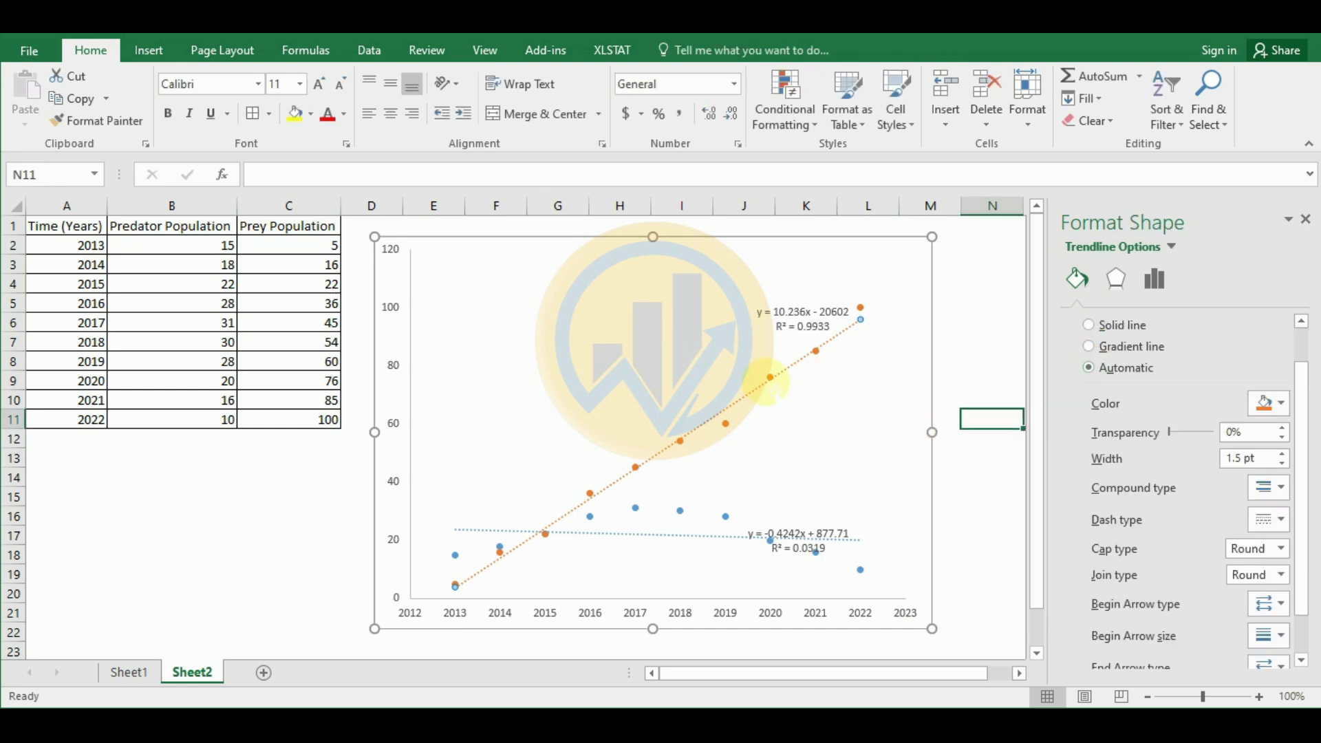
# Set the Prey Population series' markers to the built-in circle type at size 6
pyautogui.click(725, 425)
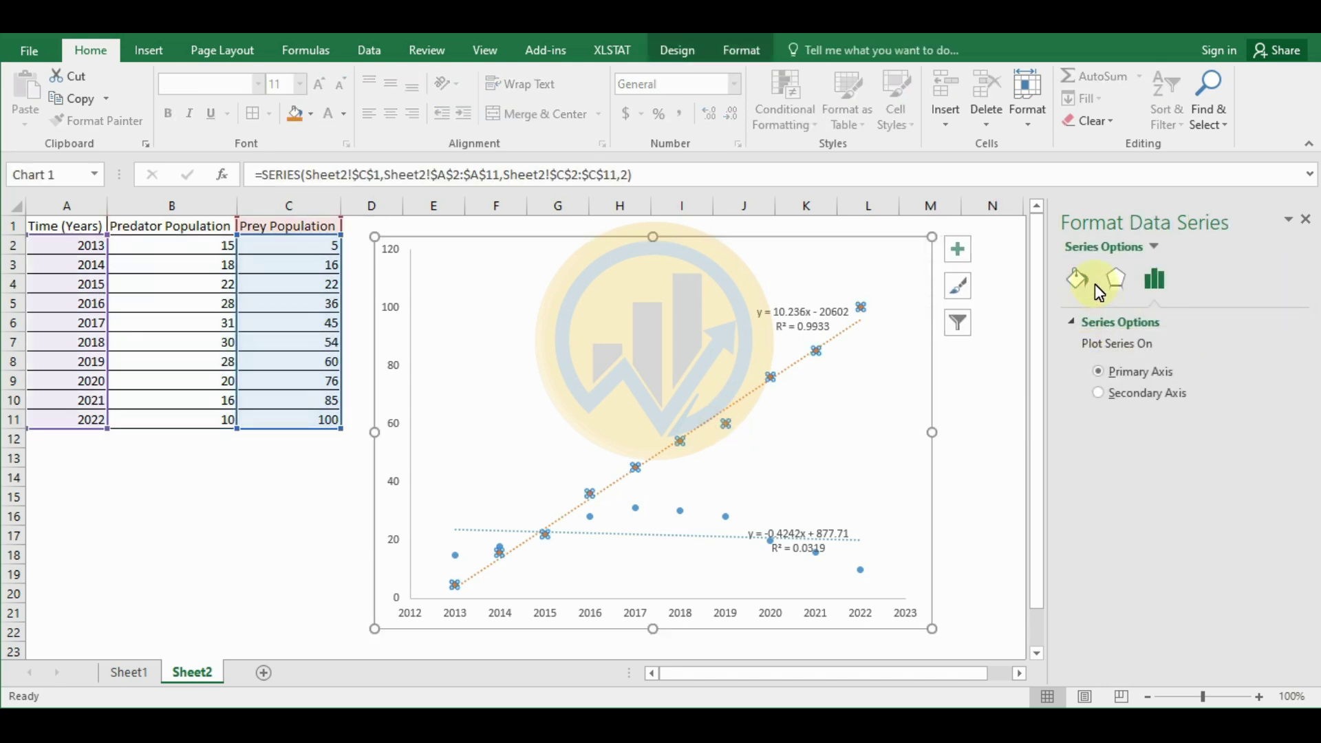
pyautogui.click(1078, 281)
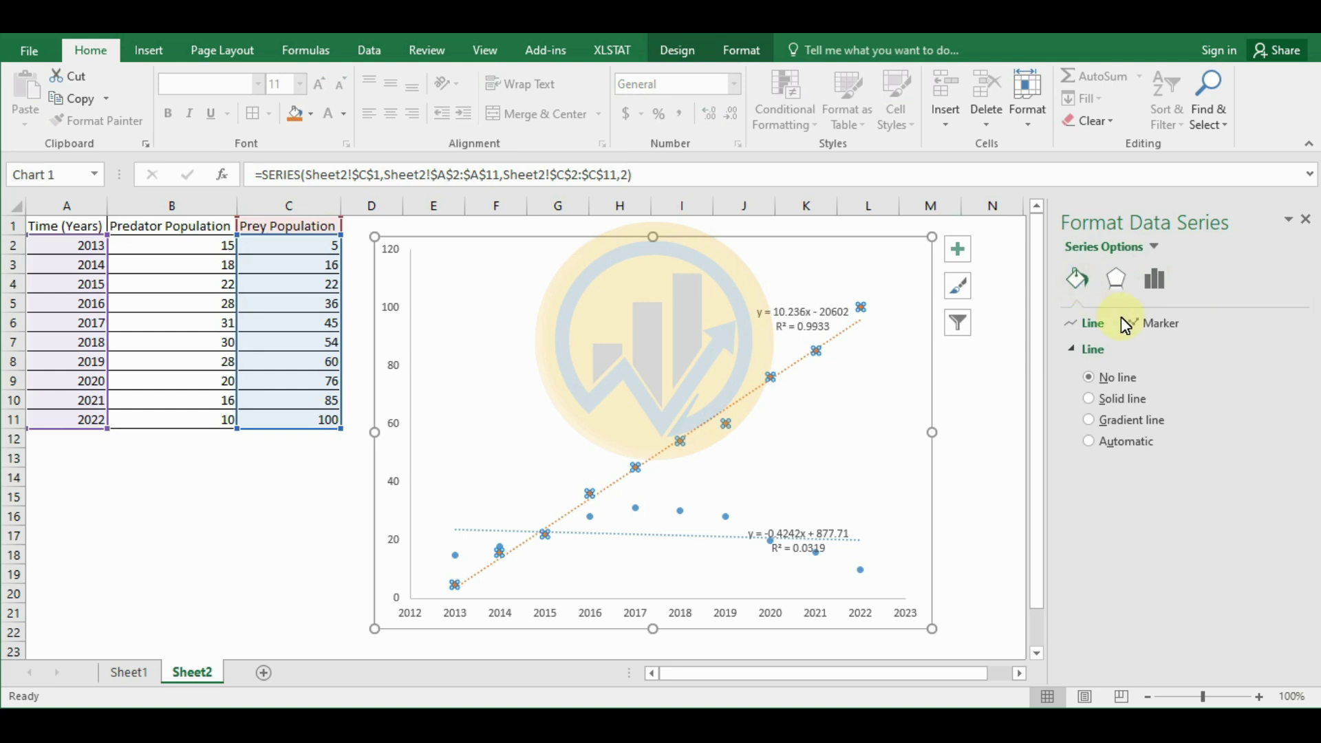
pyautogui.click(1161, 323)
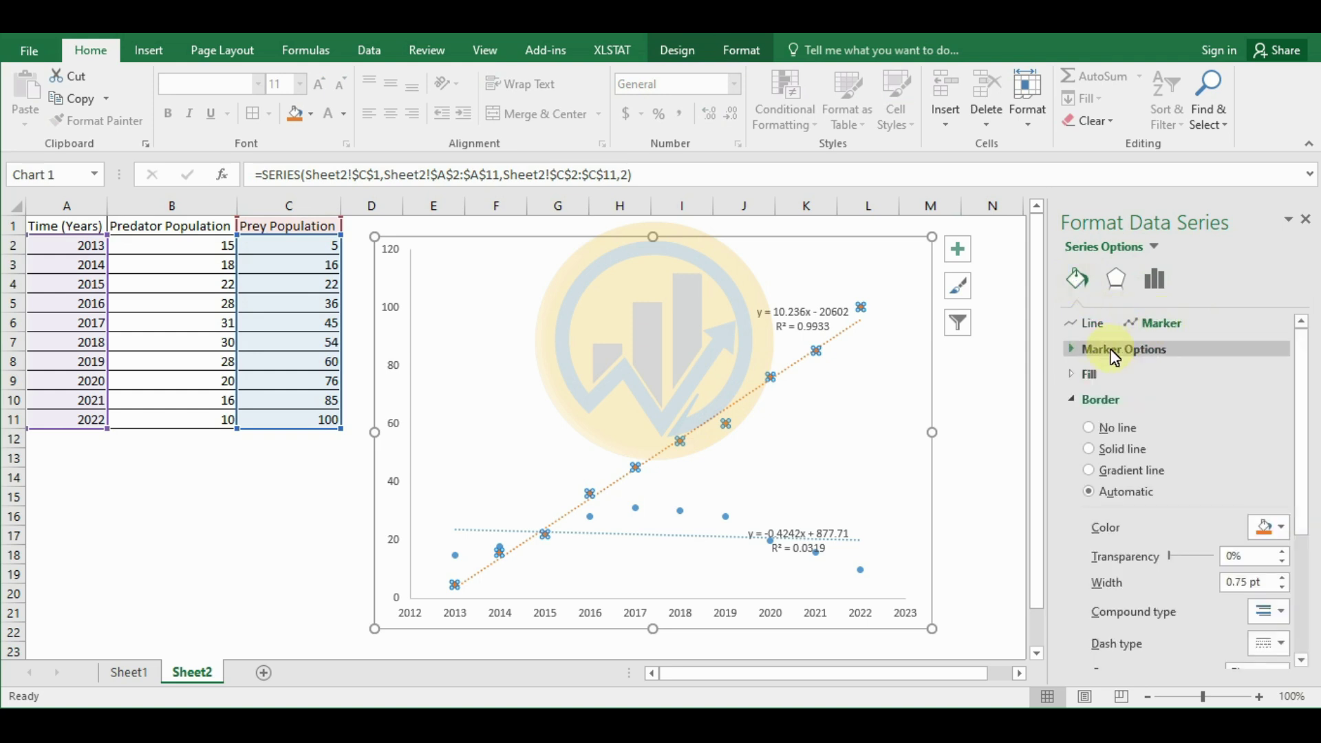
pyautogui.click(1067, 352)
pyautogui.click(1088, 420)
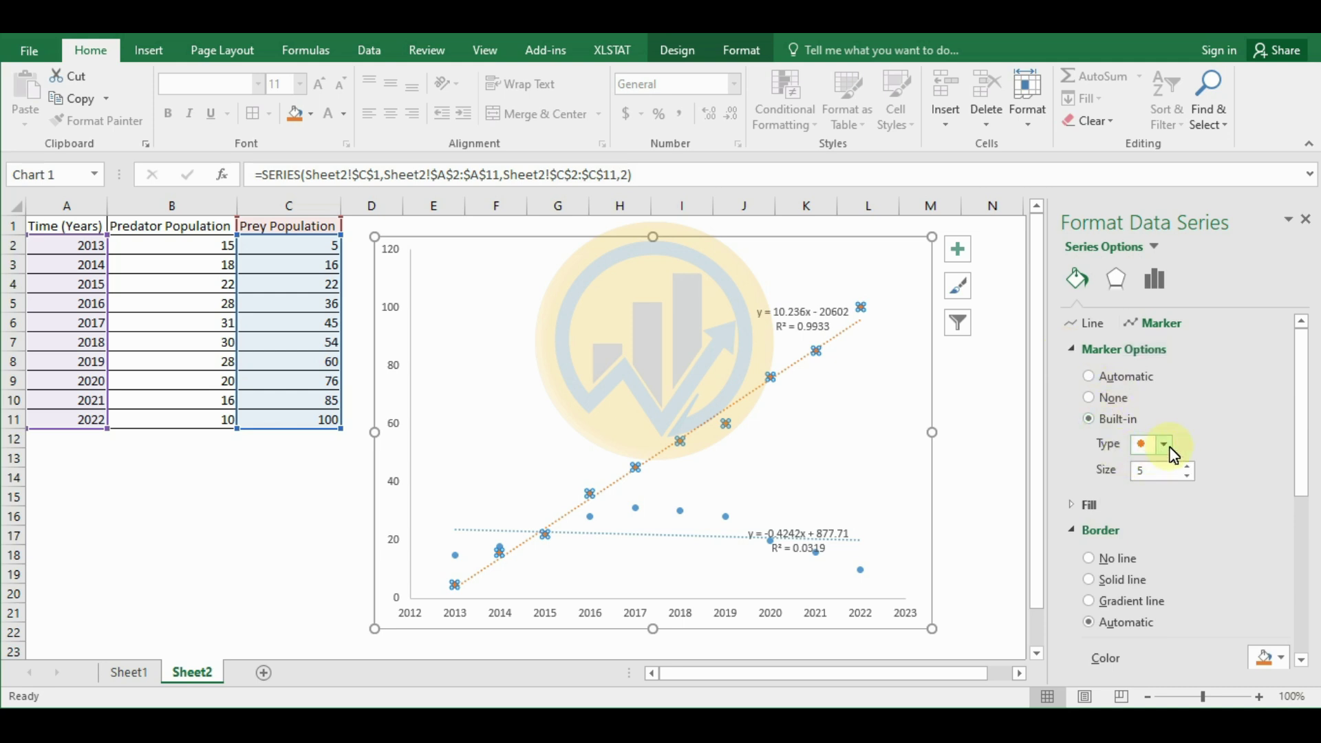
pyautogui.click(1170, 447)
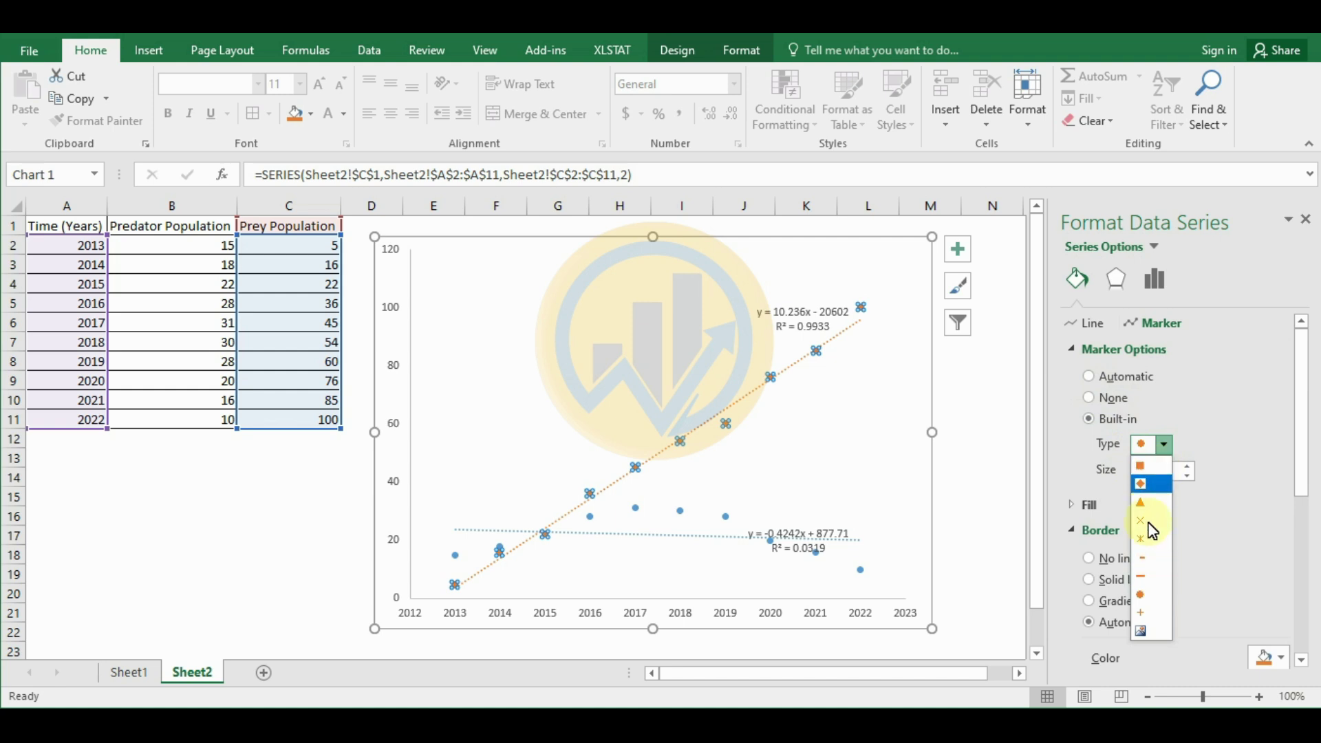
pyautogui.click(1142, 594)
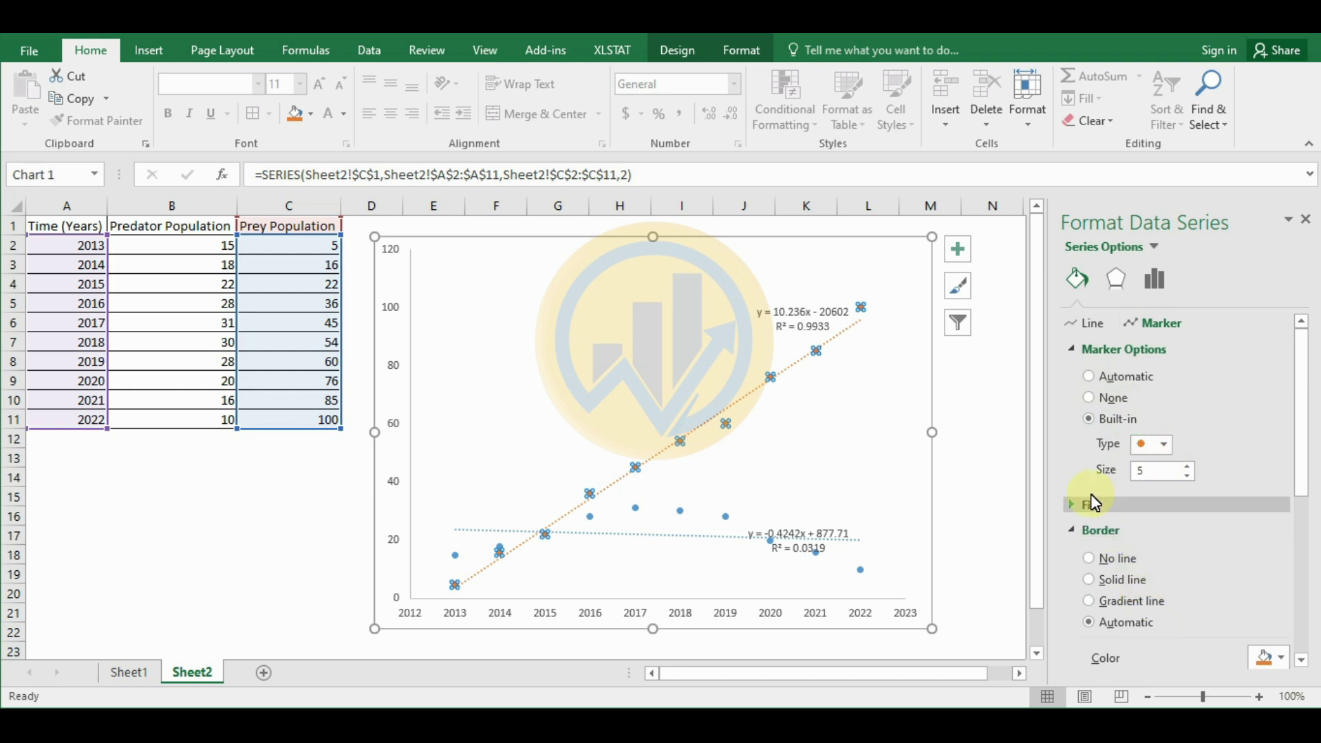
pyautogui.click(1185, 466)
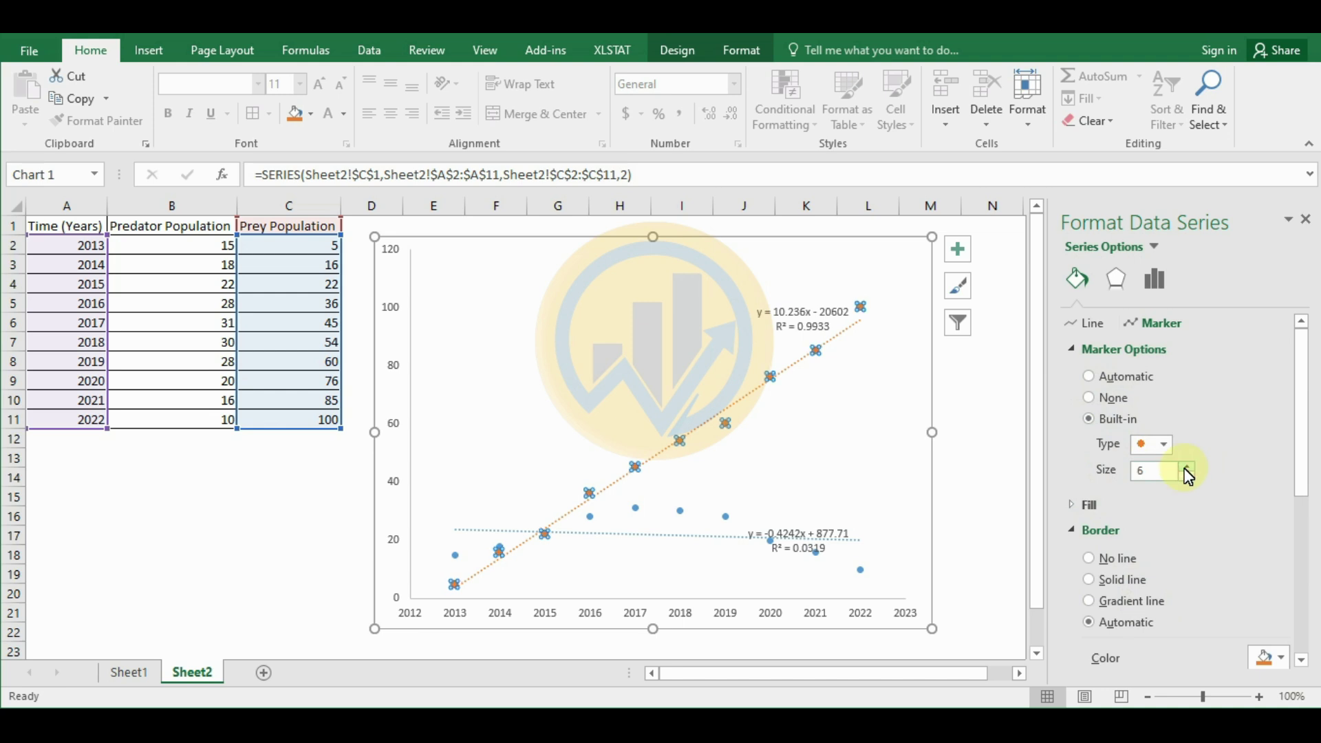
# Color both the fill and the border of the Prey Population markers standard red
pyautogui.scroll(-3, 1170, 503)
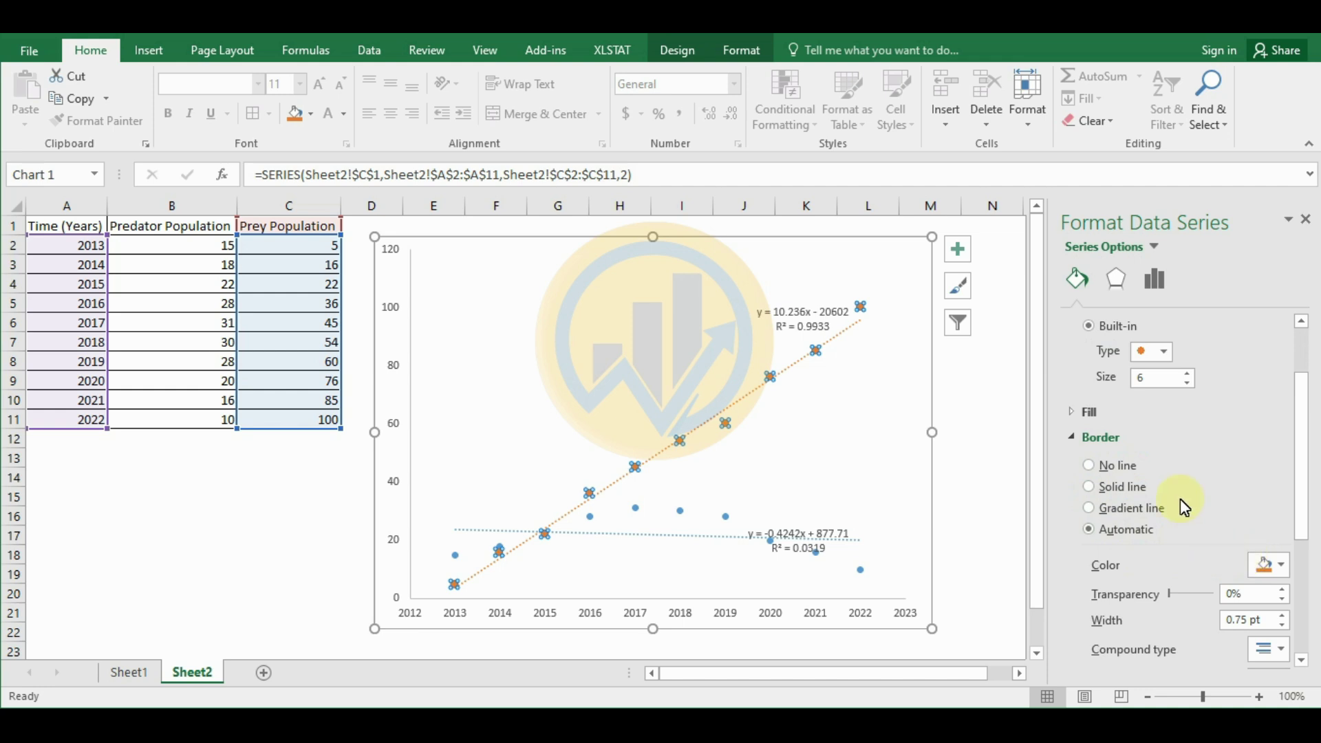
pyautogui.click(1072, 413)
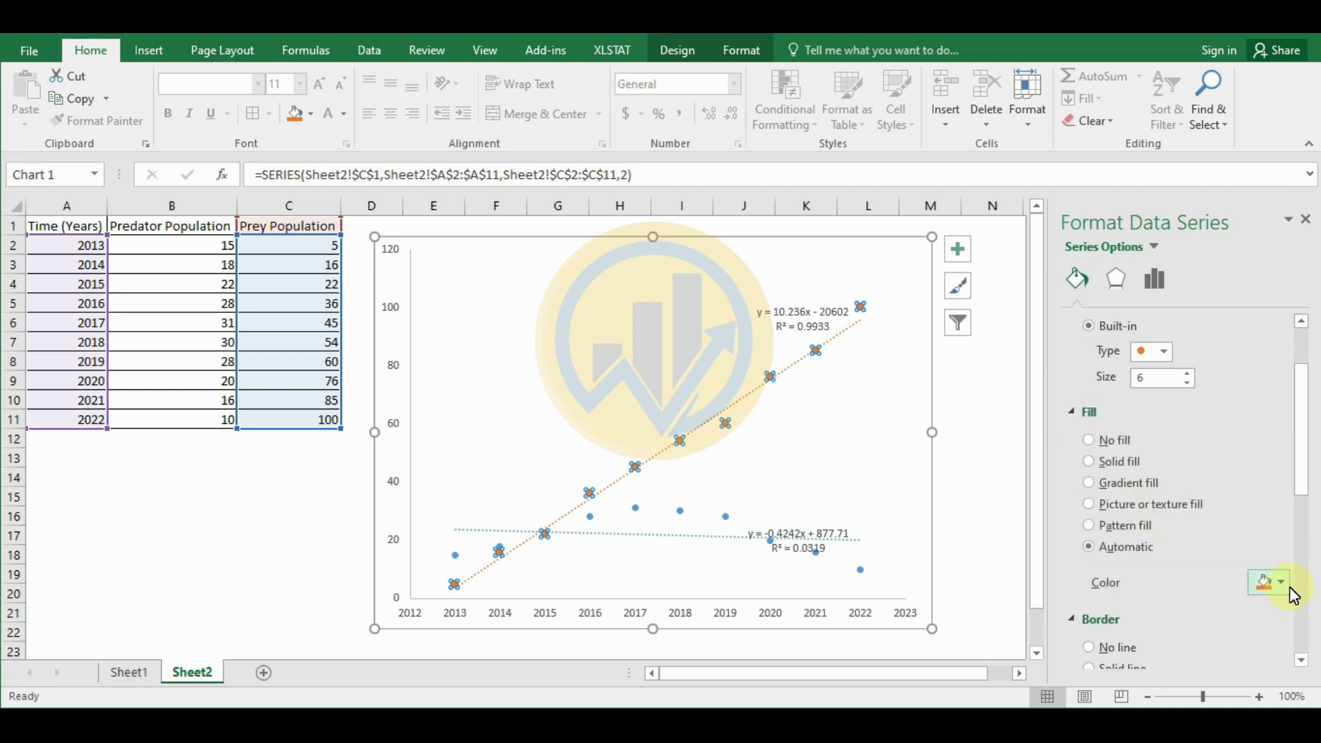
pyautogui.click(1280, 584)
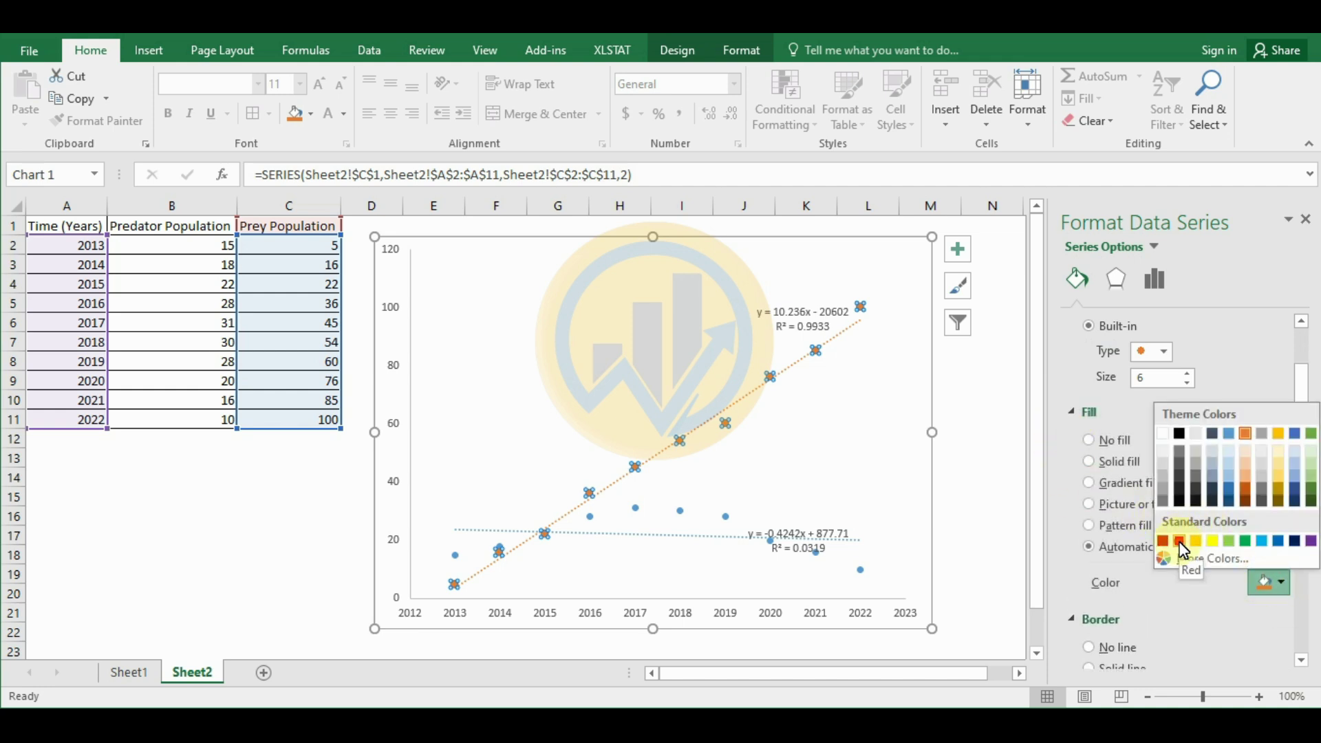
pyautogui.click(1179, 542)
pyautogui.scroll(-3, 1239, 516)
pyautogui.scroll(-3, 1232, 551)
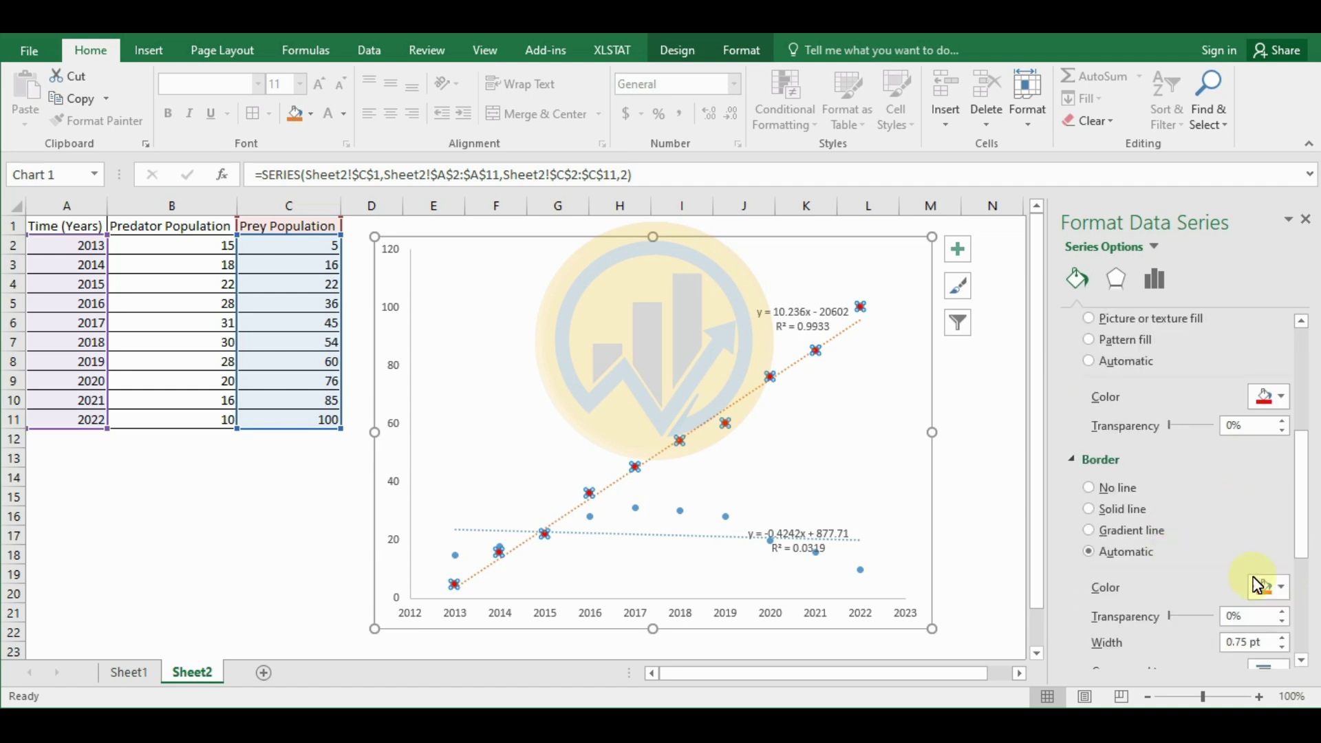
pyautogui.click(1286, 587)
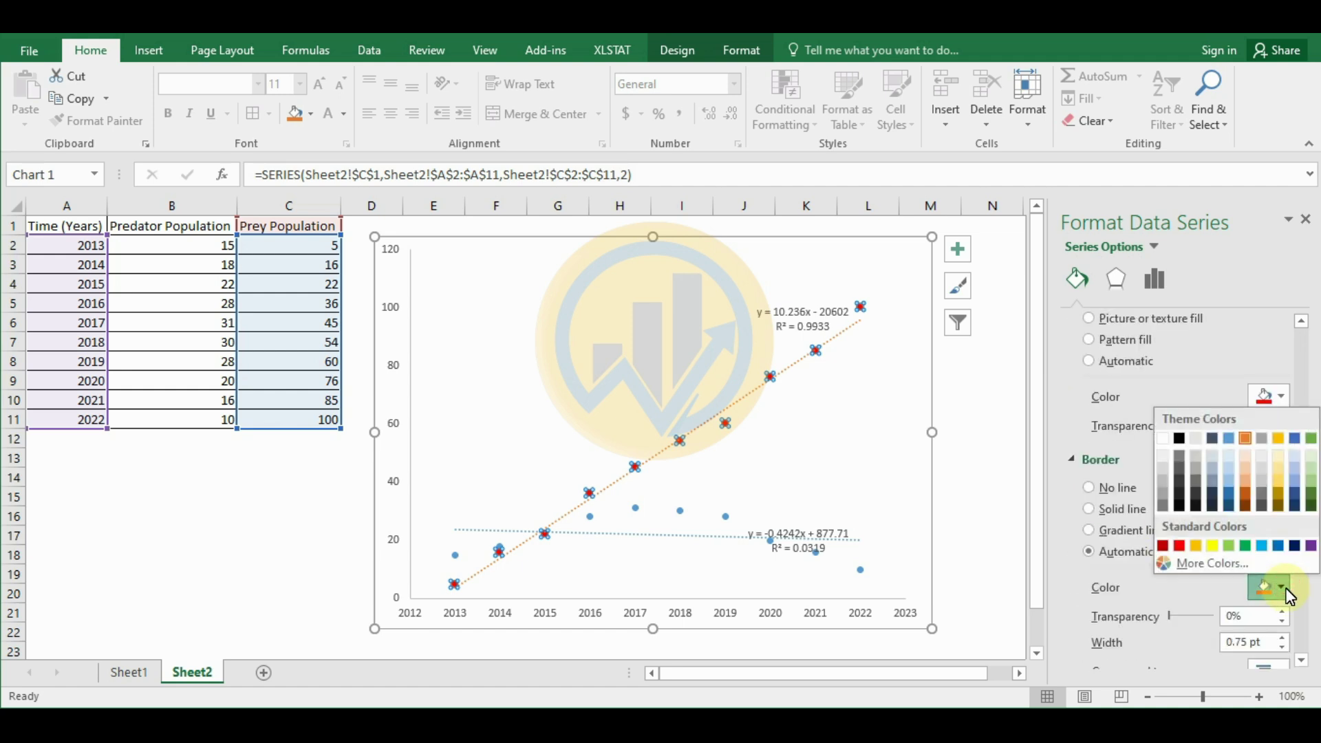
pyautogui.click(1180, 545)
pyautogui.scroll(-6, 1262, 506)
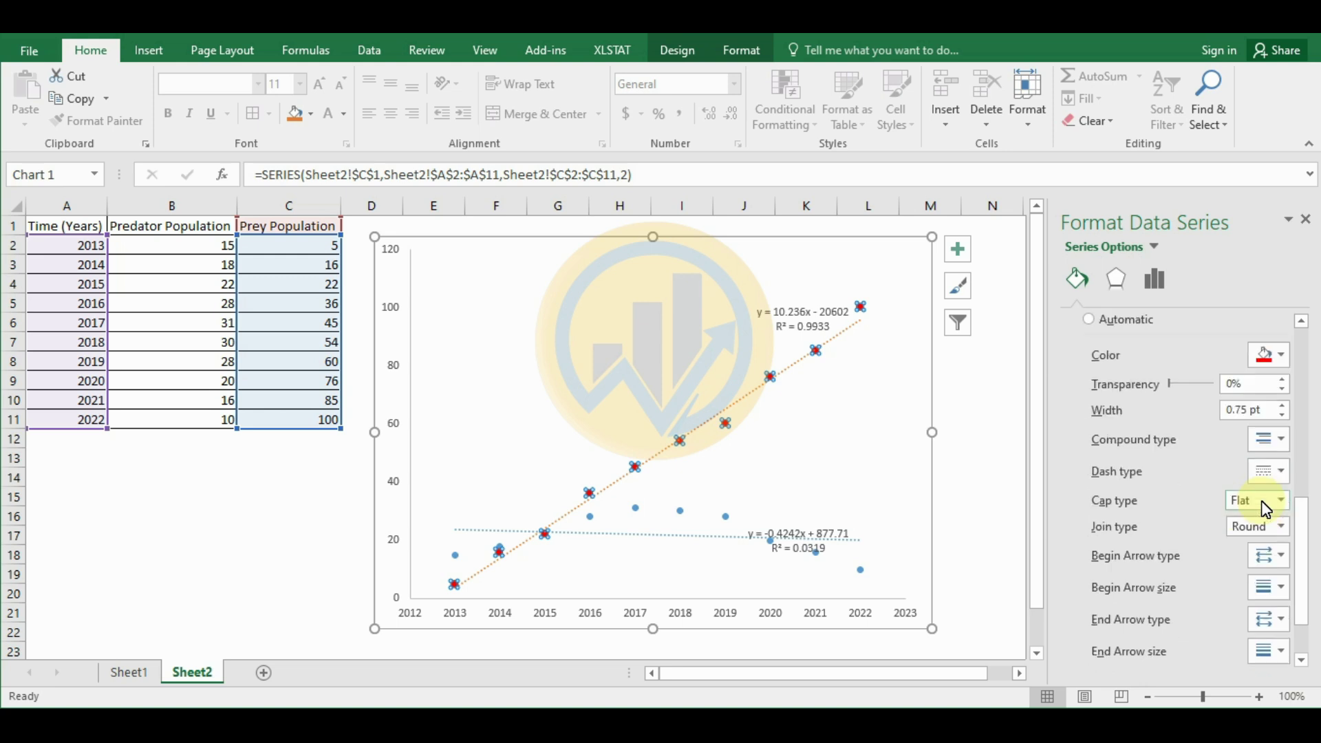
# Format the Prey Population trendline as a standard red line with a solid dash type
pyautogui.click(752, 398)
pyautogui.scroll(3, 1206, 494)
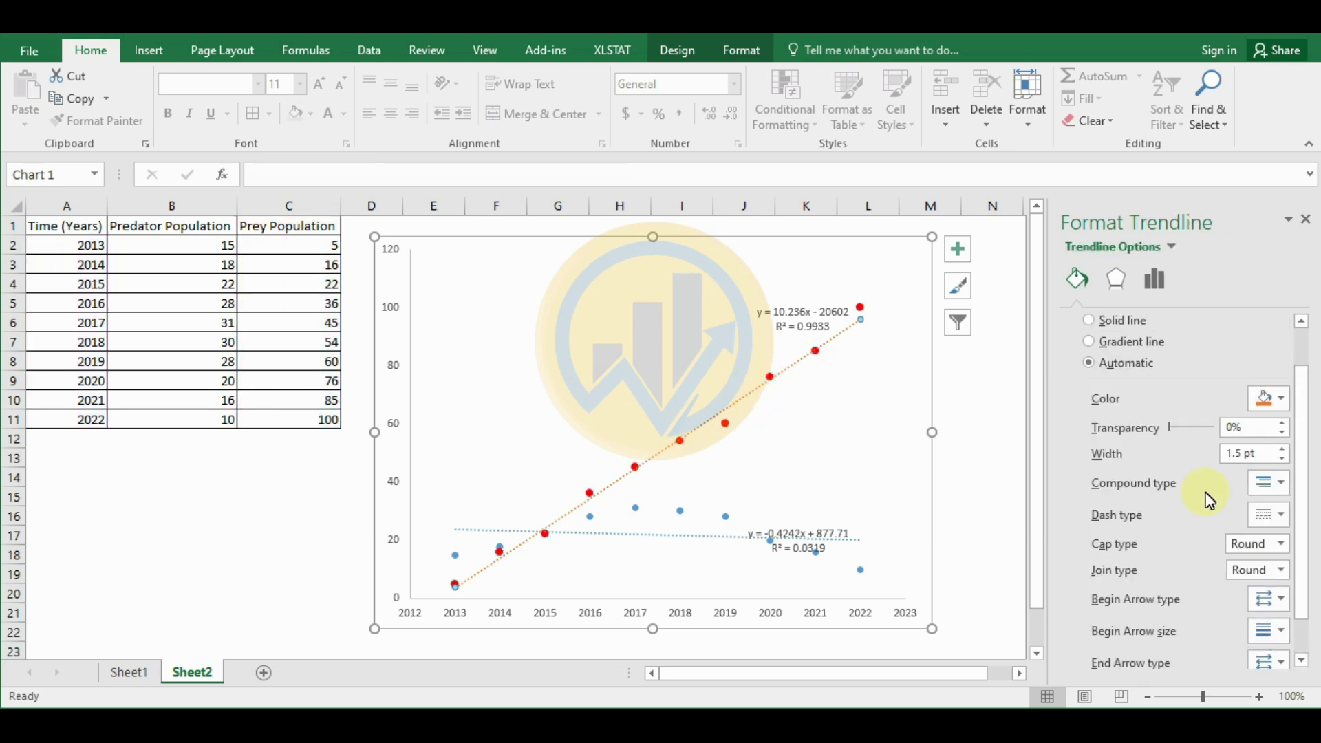
pyautogui.click(1282, 451)
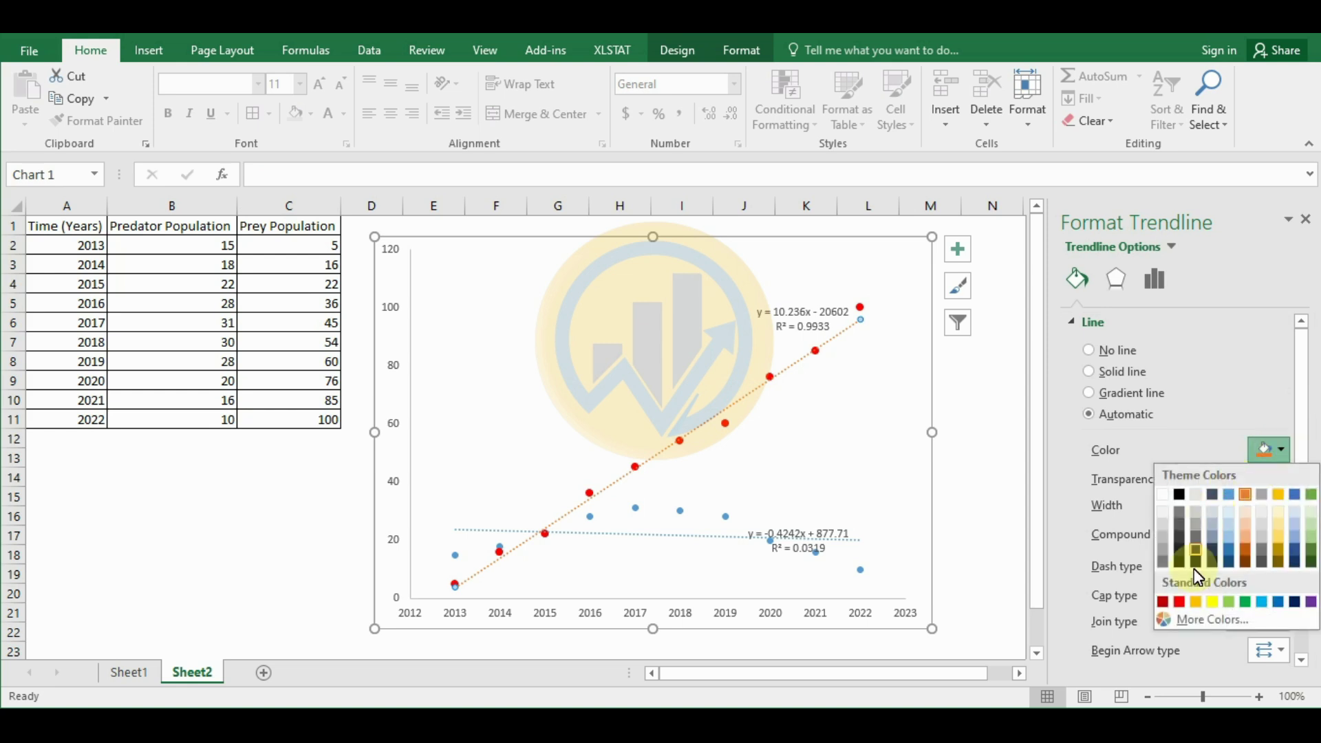
pyautogui.click(1180, 603)
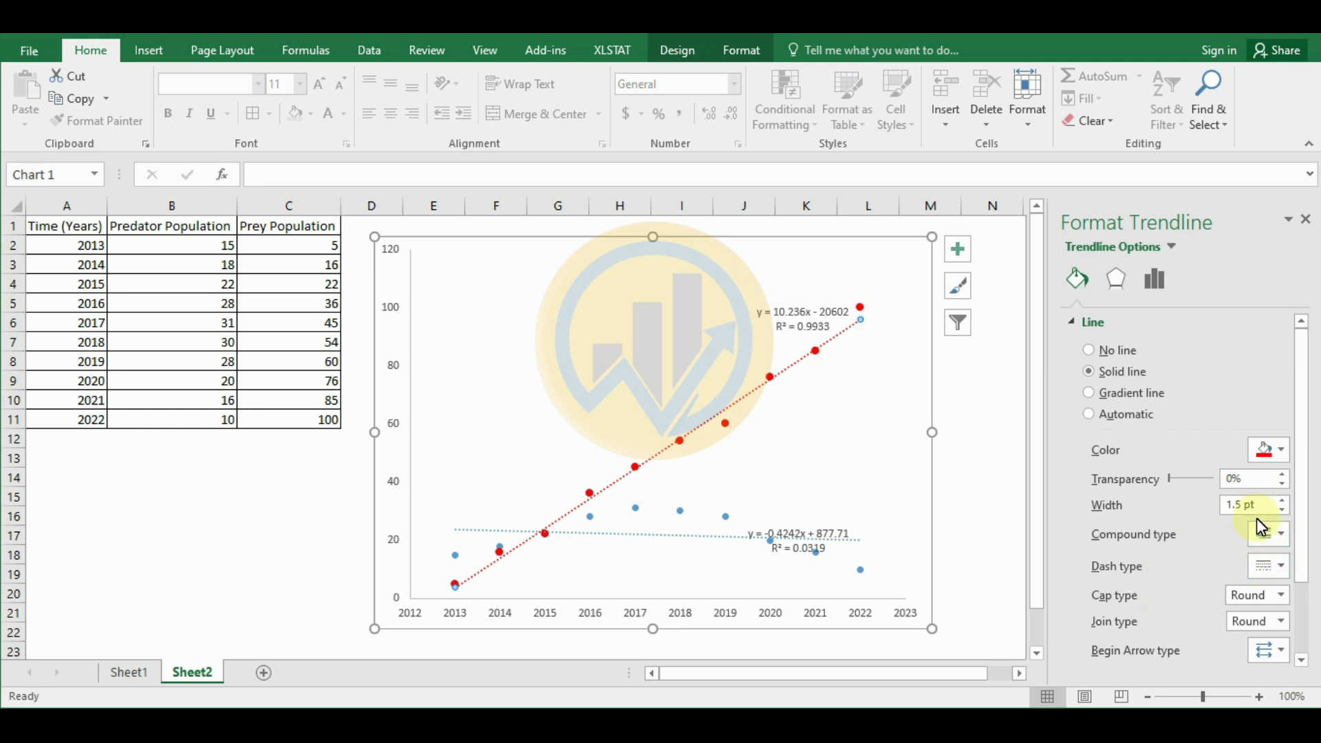
pyautogui.click(1284, 567)
pyautogui.click(1270, 594)
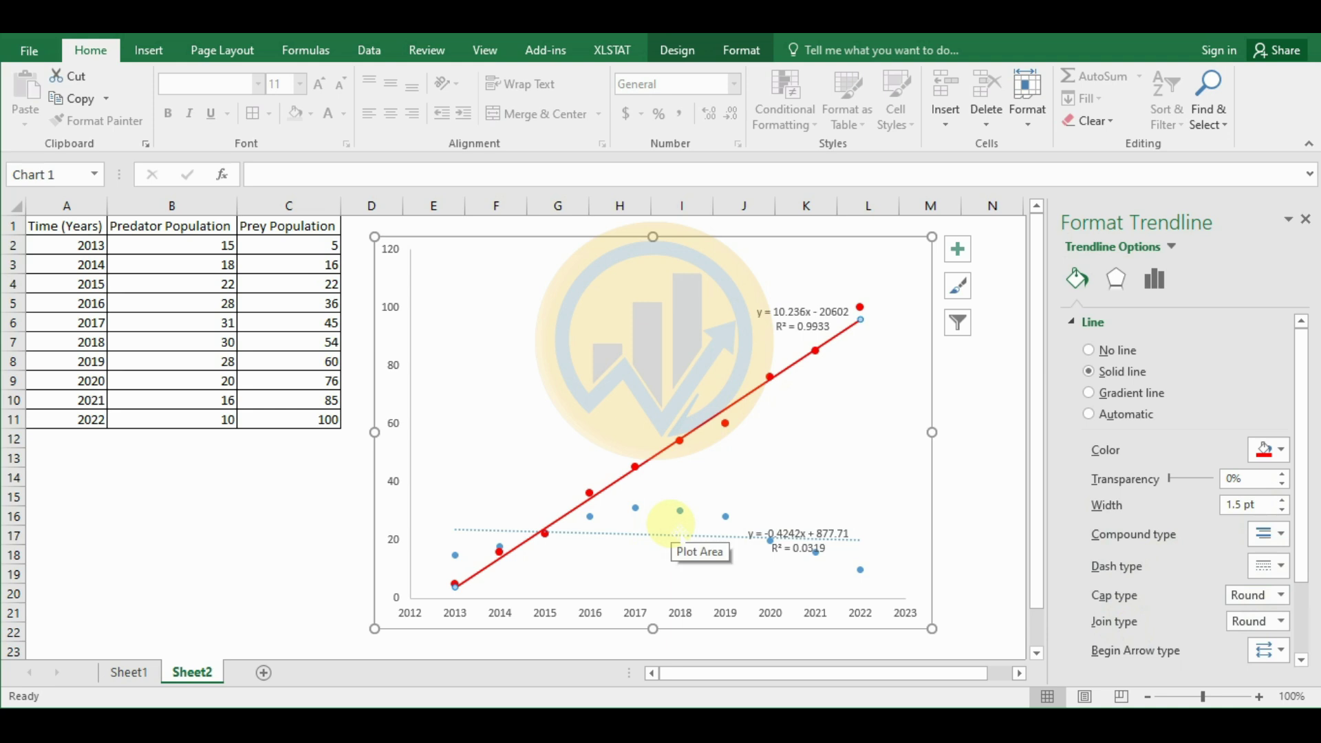
# Set the Predator Population series' built-in circle markers to size 6
pyautogui.moveTo(681, 511)
pyautogui.click(683, 509)
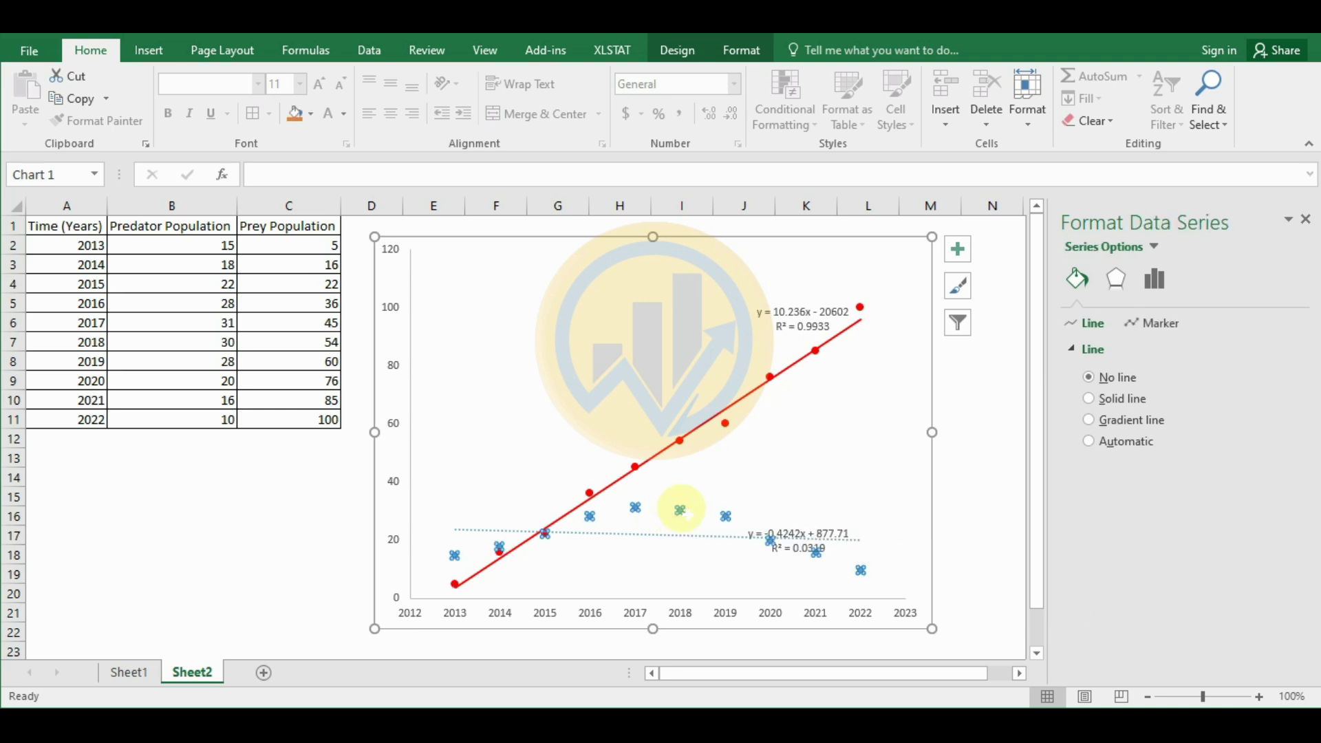
pyautogui.click(1149, 323)
pyautogui.click(1084, 353)
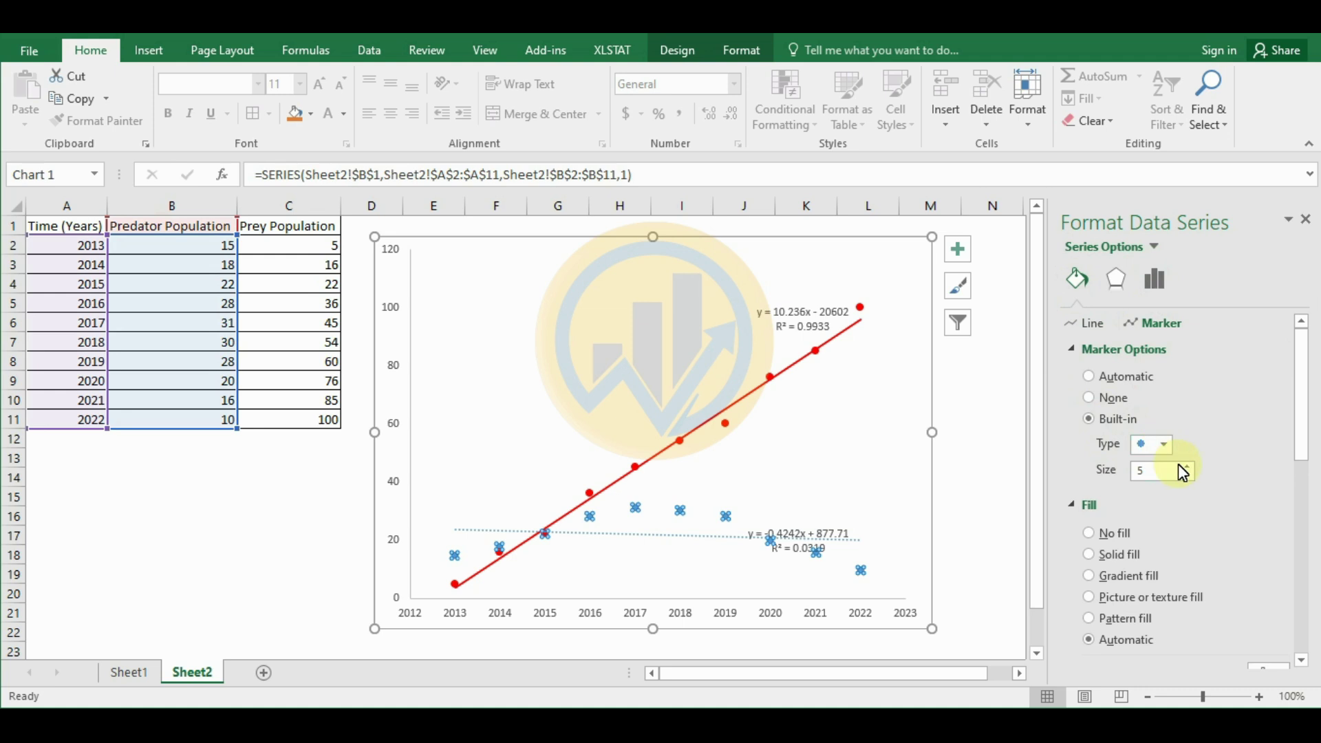
pyautogui.click(1171, 442)
pyautogui.click(1170, 441)
pyautogui.click(1187, 467)
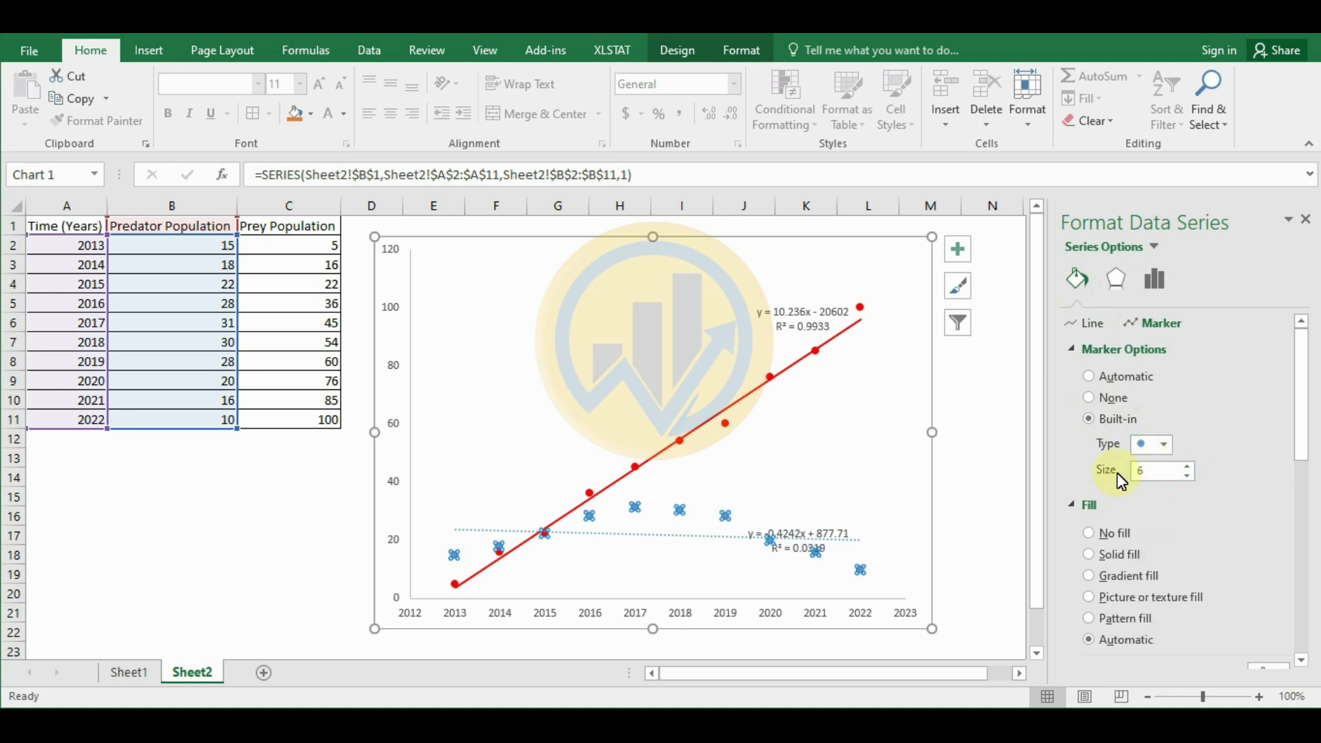
# Color both the fill and the border of the Predator Population markers standard green
pyautogui.scroll(-3, 1118, 474)
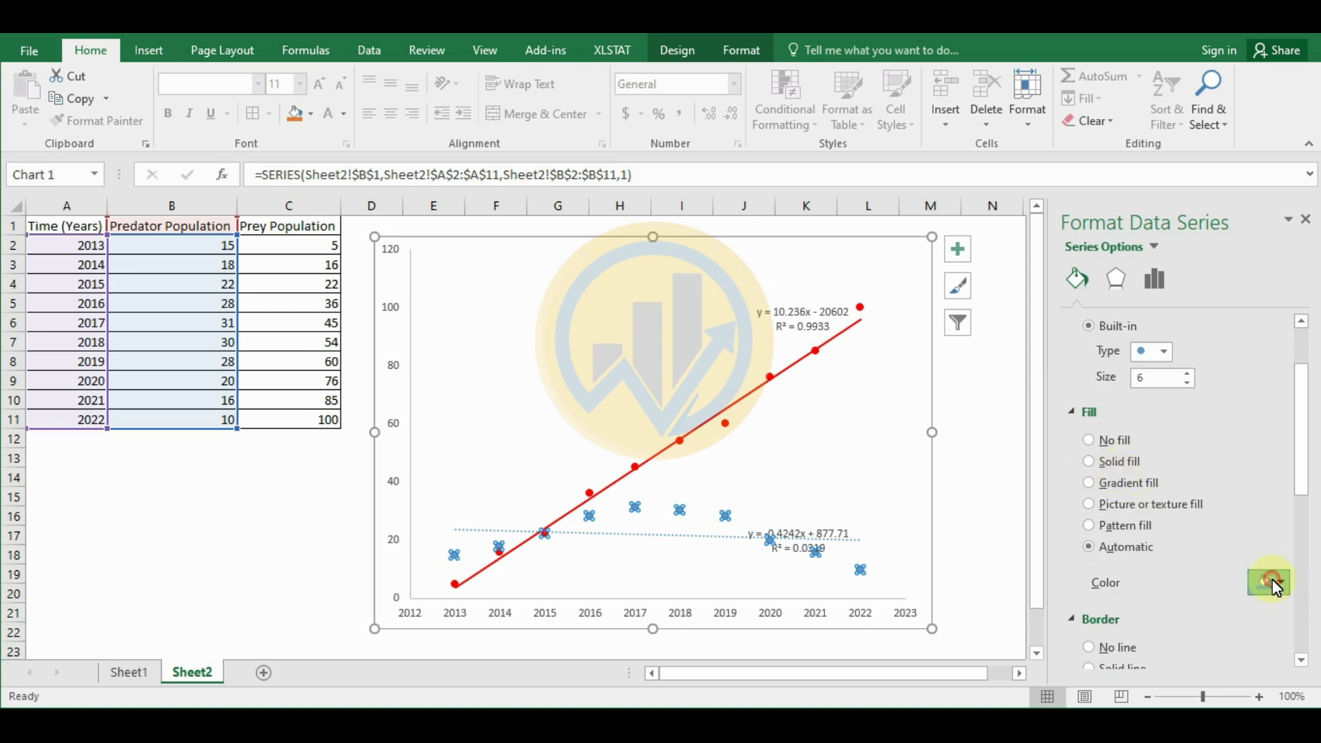
pyautogui.click(1273, 579)
pyautogui.click(1238, 543)
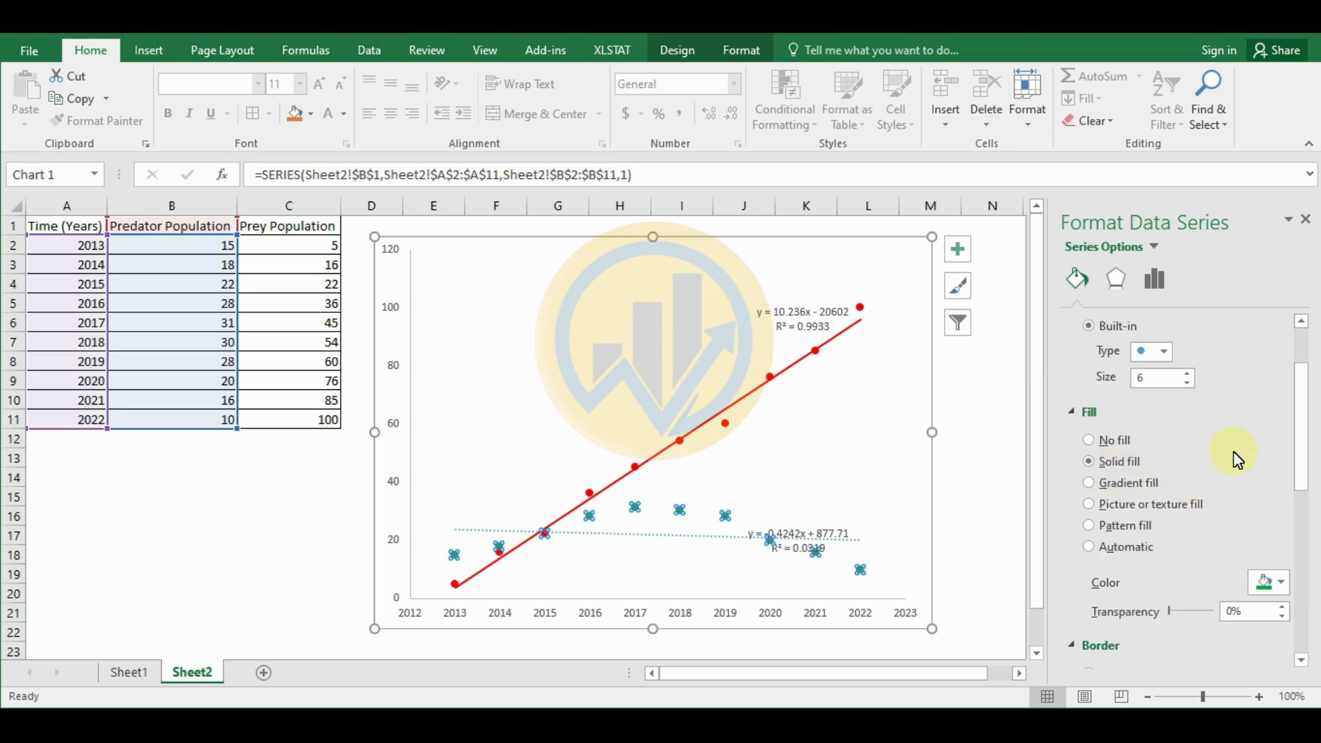
pyautogui.scroll(-6, 1233, 457)
pyautogui.click(1283, 588)
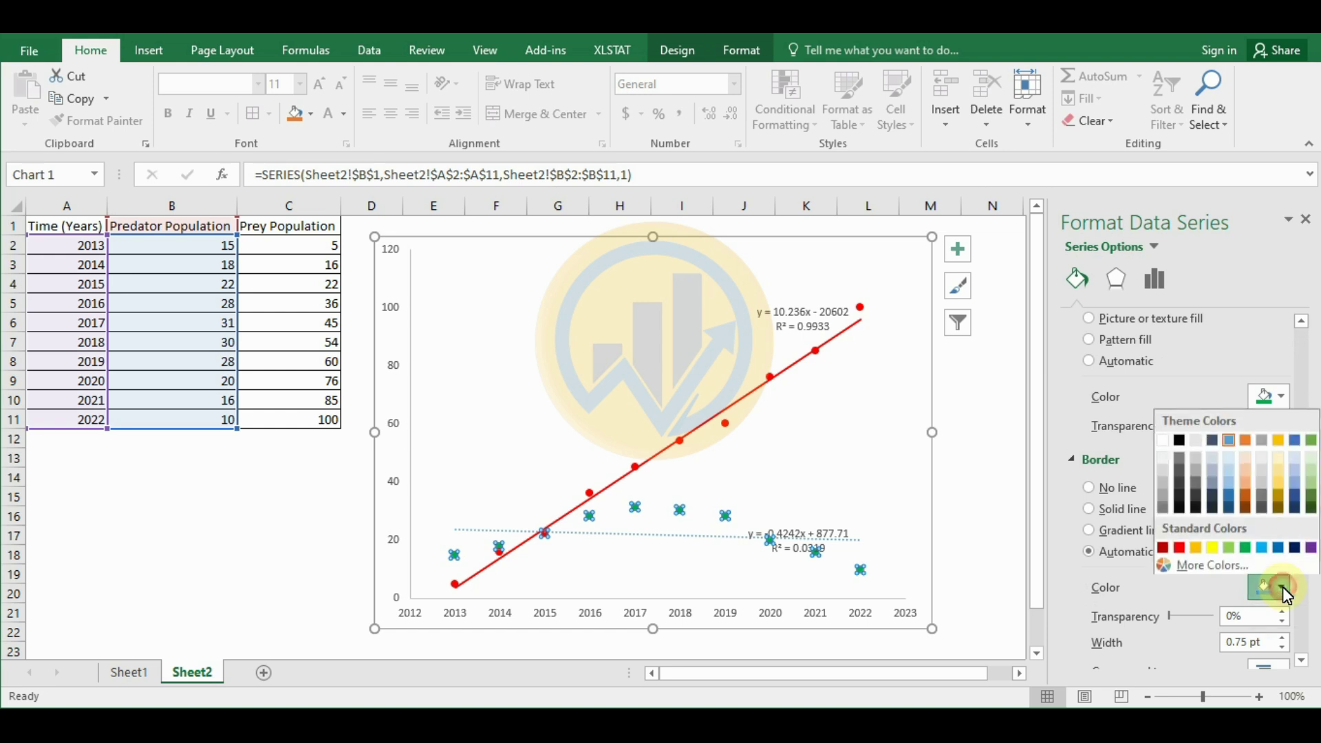
pyautogui.click(1247, 545)
pyautogui.scroll(-3, 1214, 446)
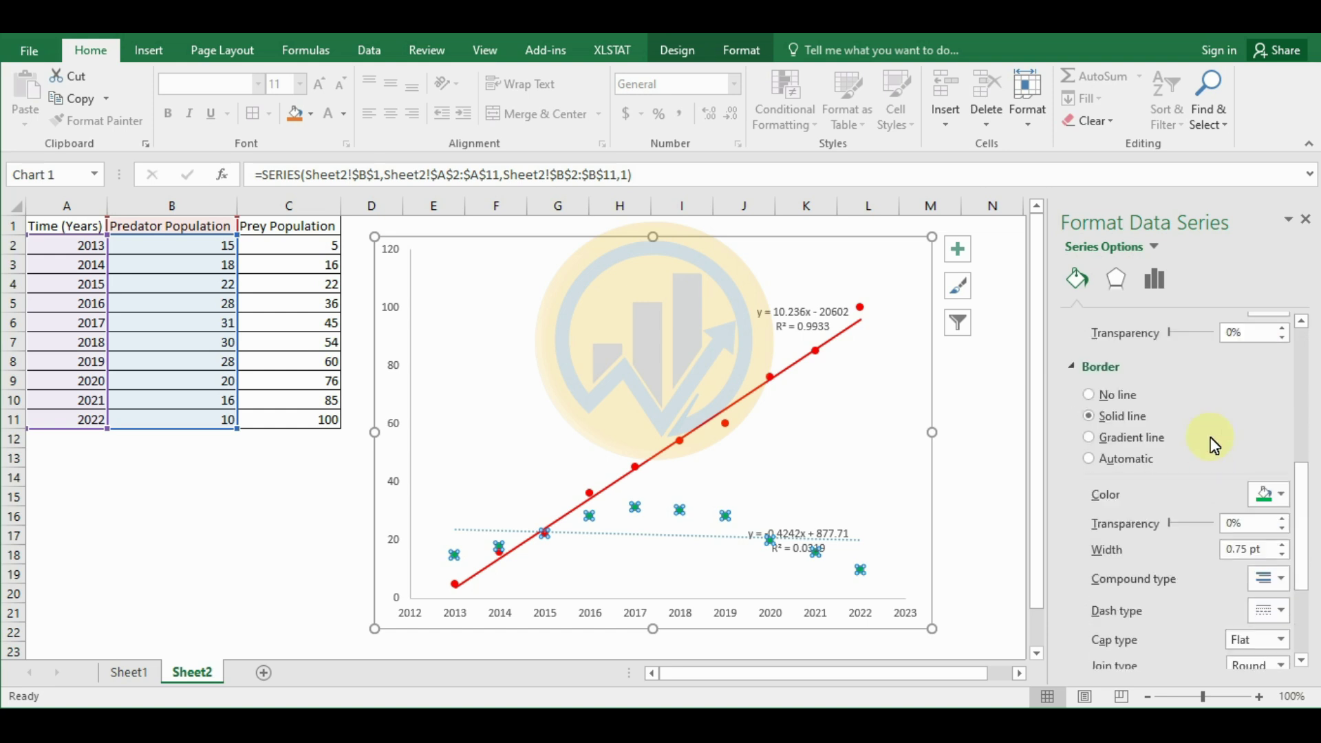
pyautogui.scroll(3, 1208, 453)
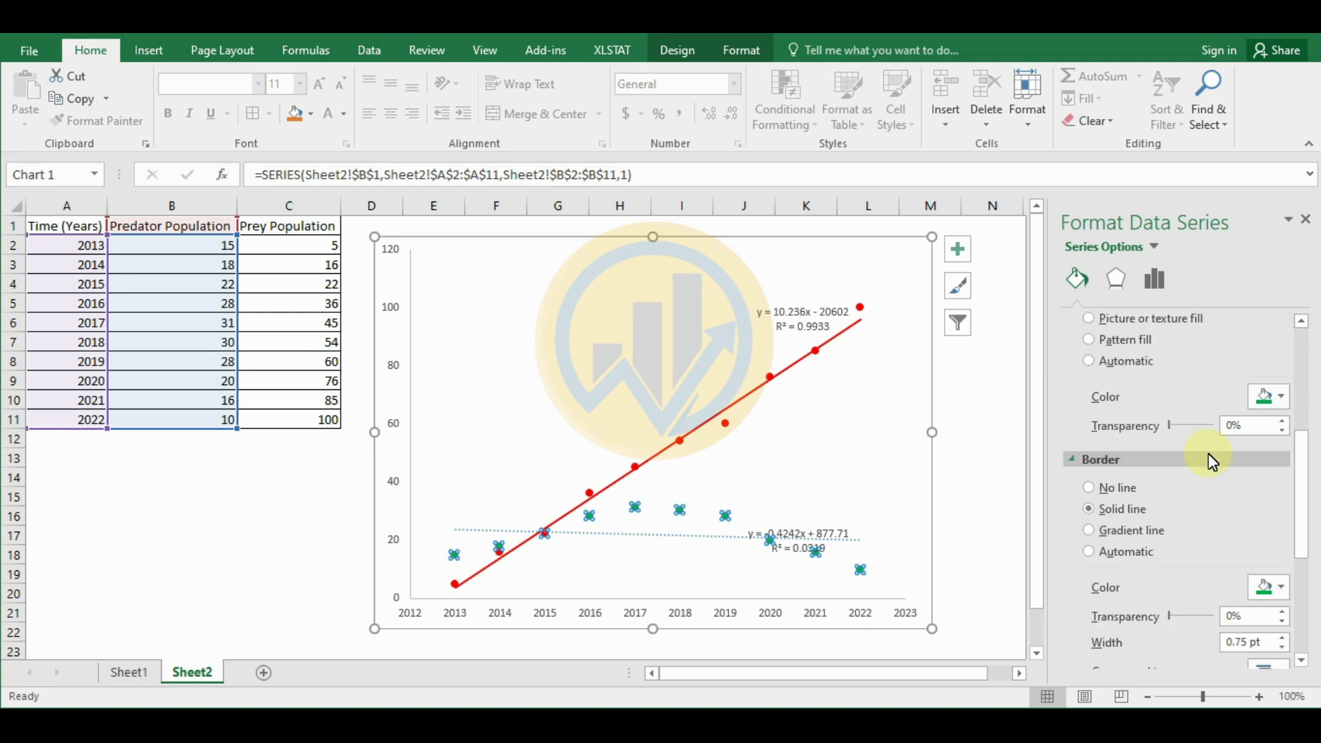
pyautogui.scroll(-4, 1208, 452)
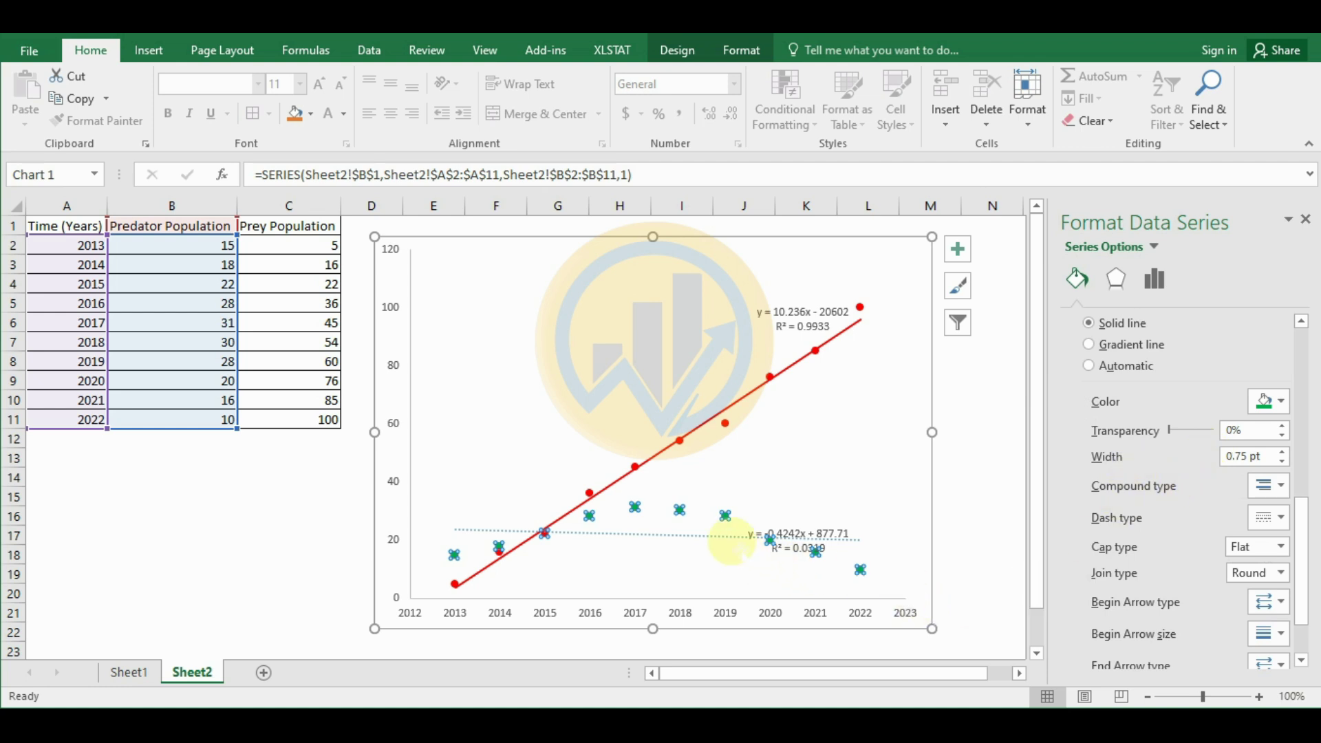
# Format the Predator Population trendline as a standard green line with a solid dash type
pyautogui.click(724, 535)
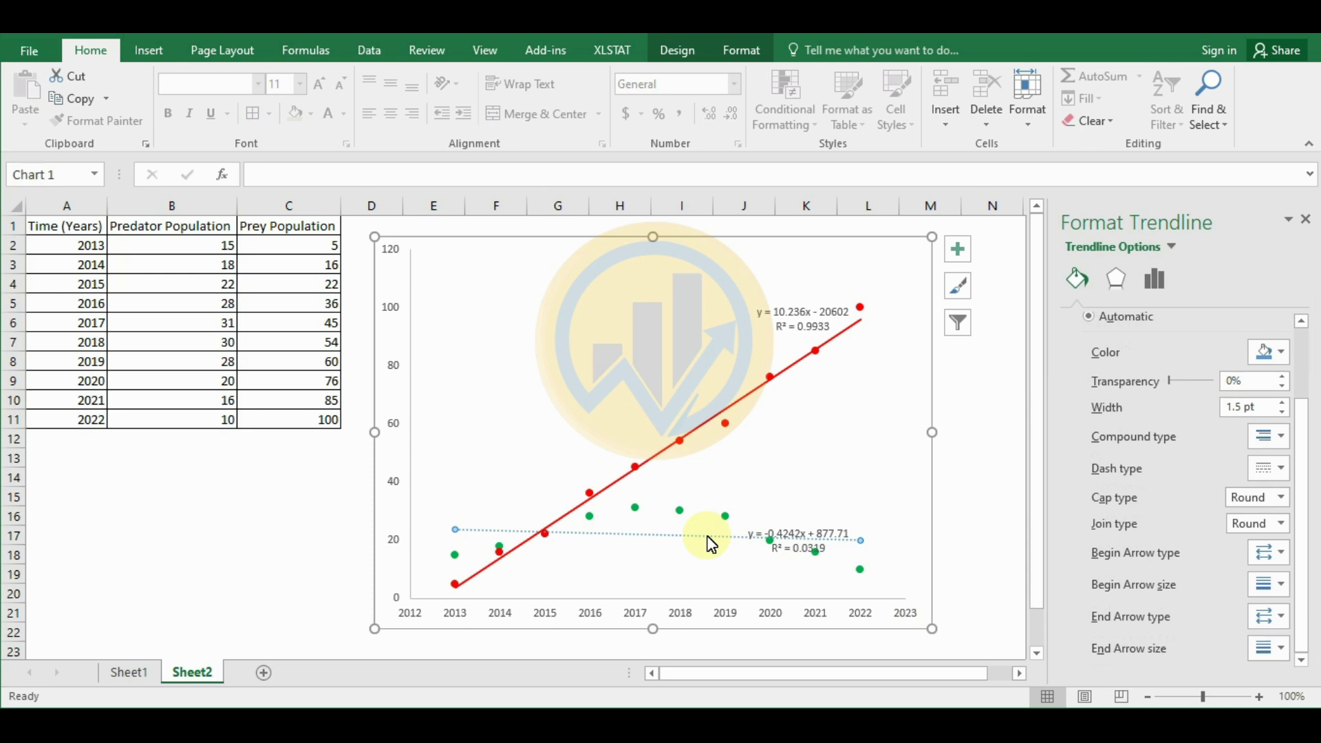
pyautogui.click(1283, 353)
pyautogui.click(1247, 506)
pyautogui.click(1280, 438)
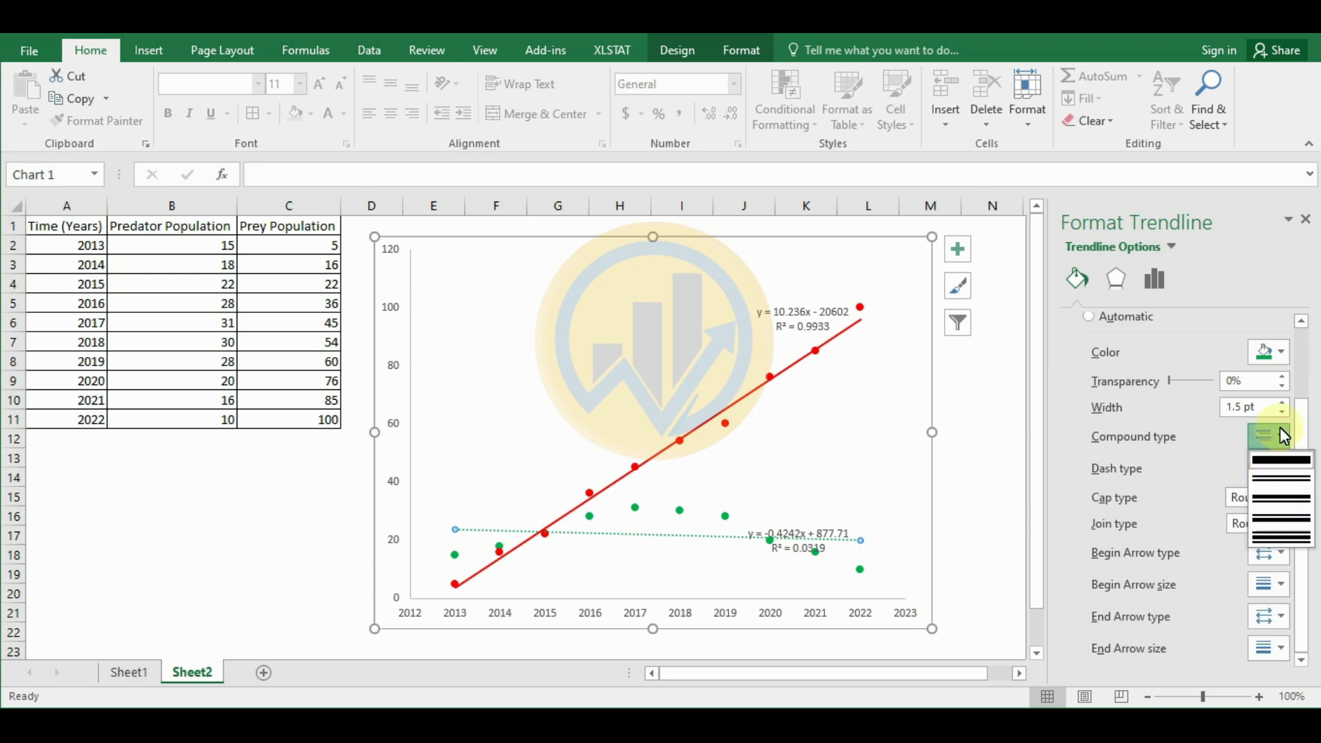
pyautogui.click(1279, 433)
pyautogui.click(1277, 463)
pyautogui.click(1267, 489)
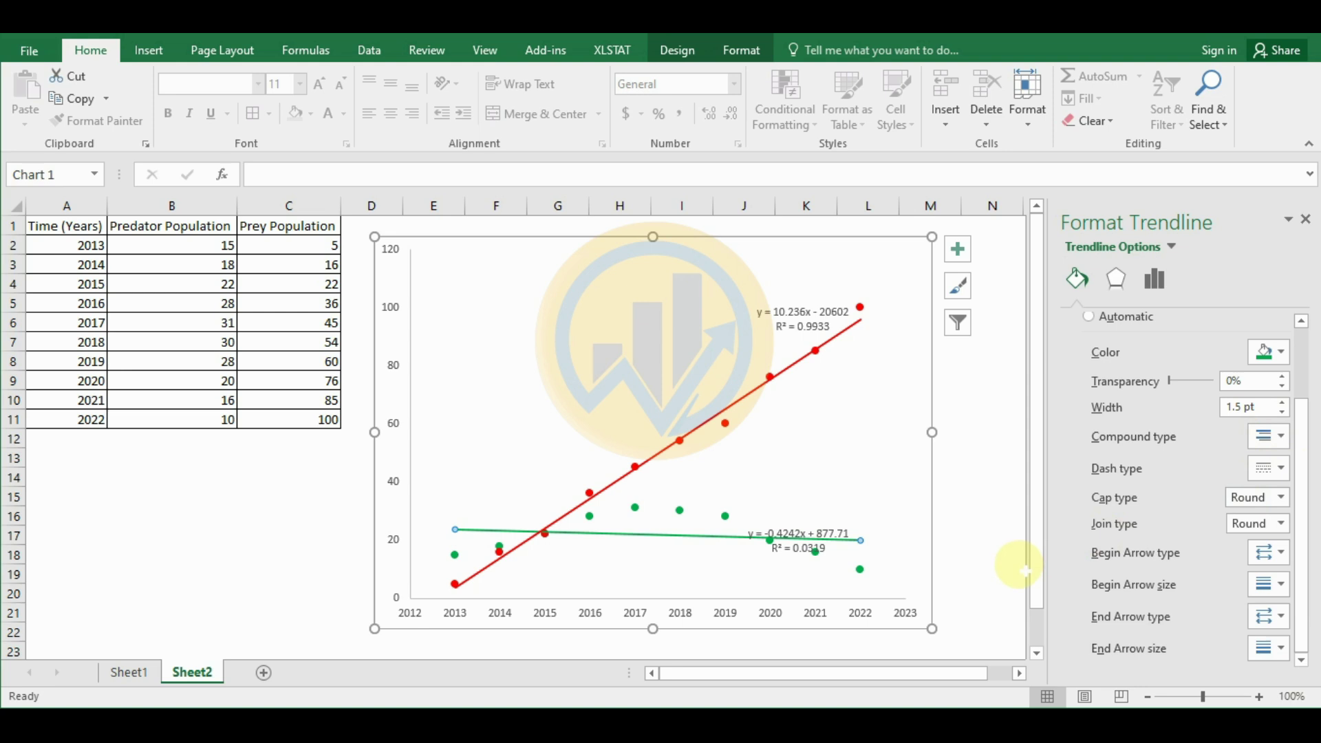
# Set all of the chart's text to the Times New Roman font at size 12
pyautogui.click(725, 616)
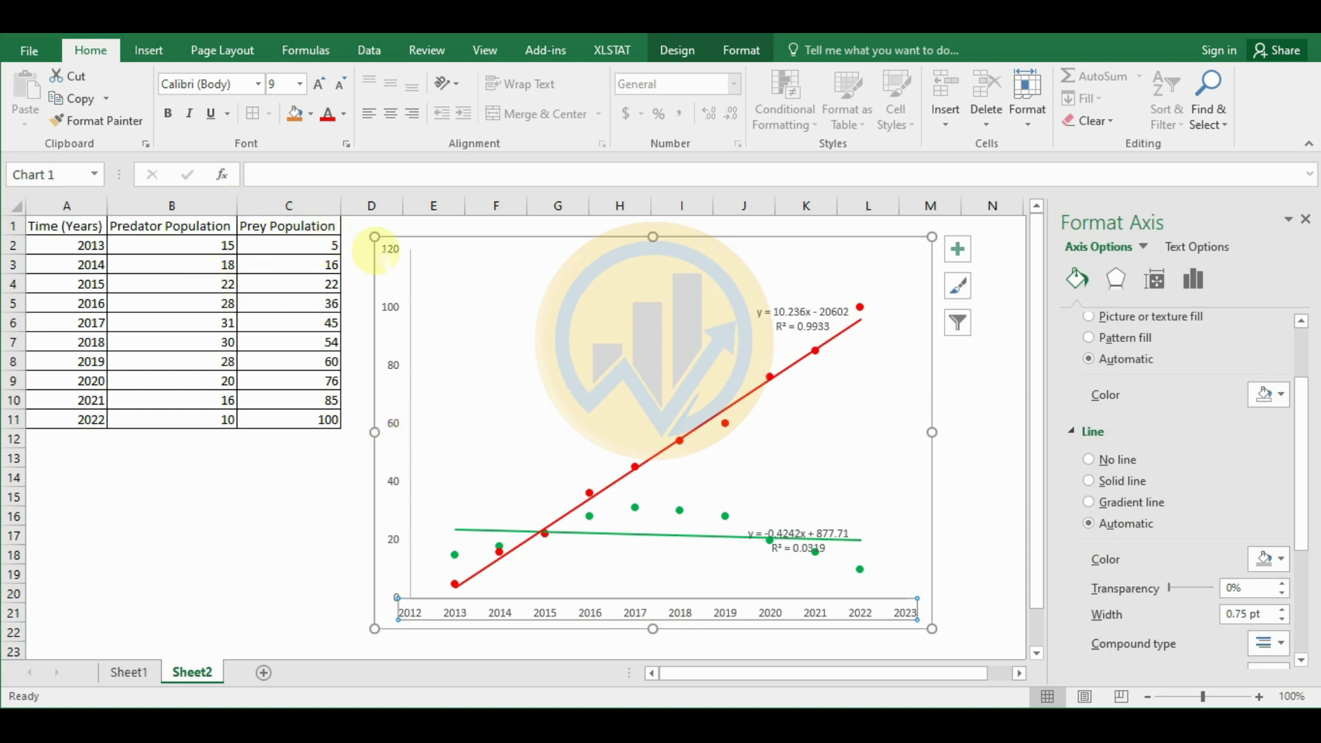
pyautogui.click(380, 249)
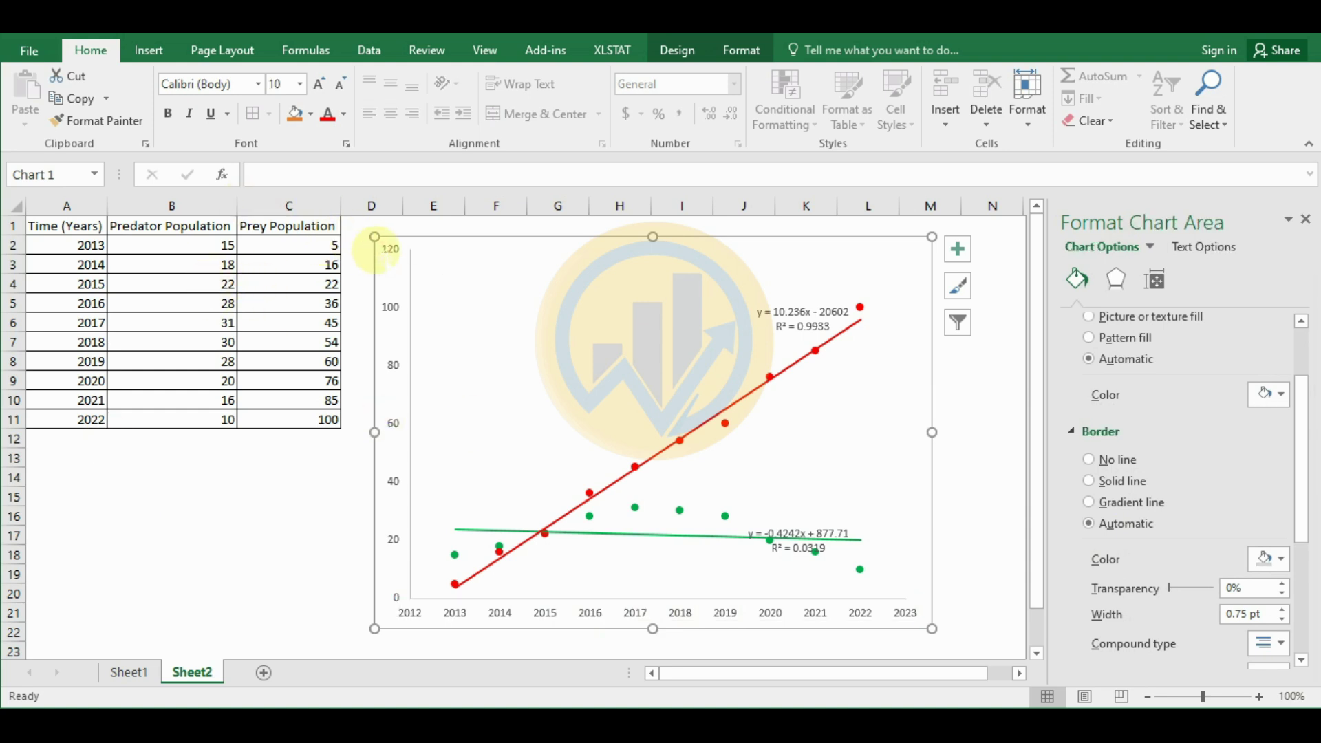
pyautogui.click(259, 84)
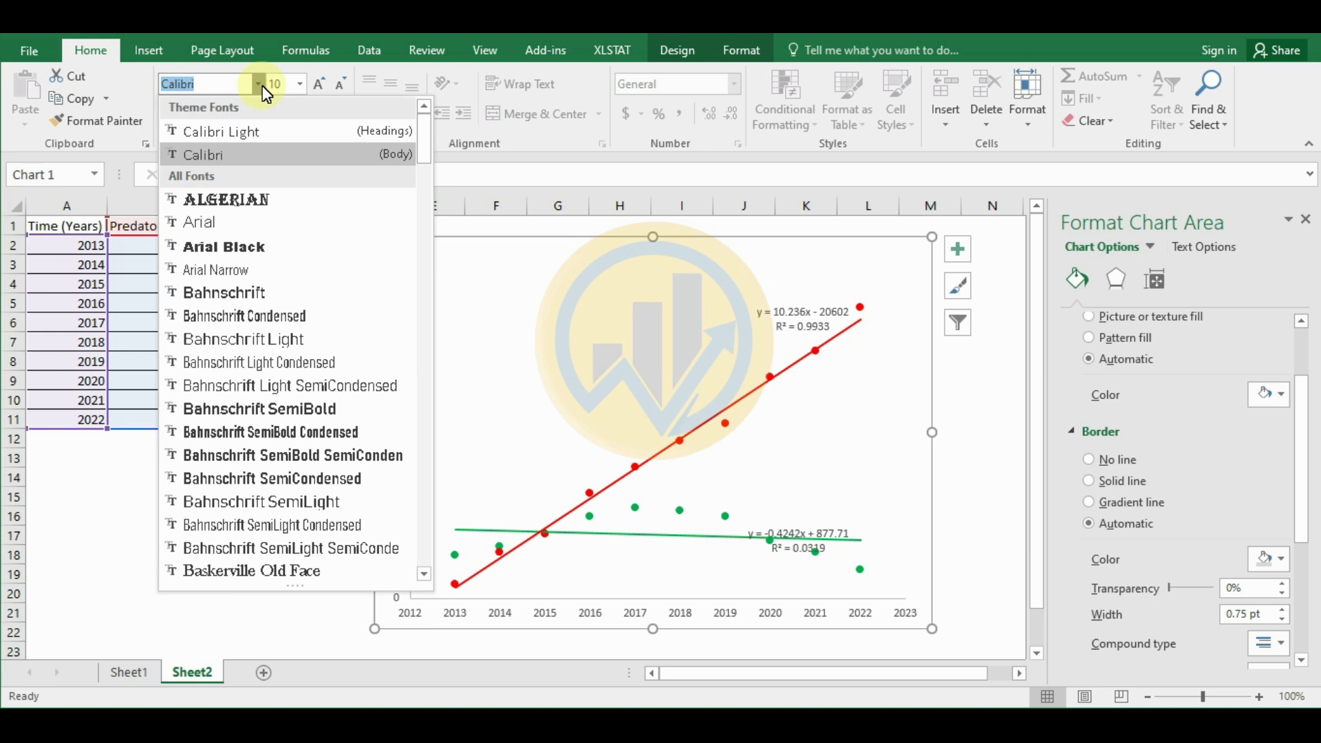
pyautogui.write('I')
pyautogui.press('BackSpace')
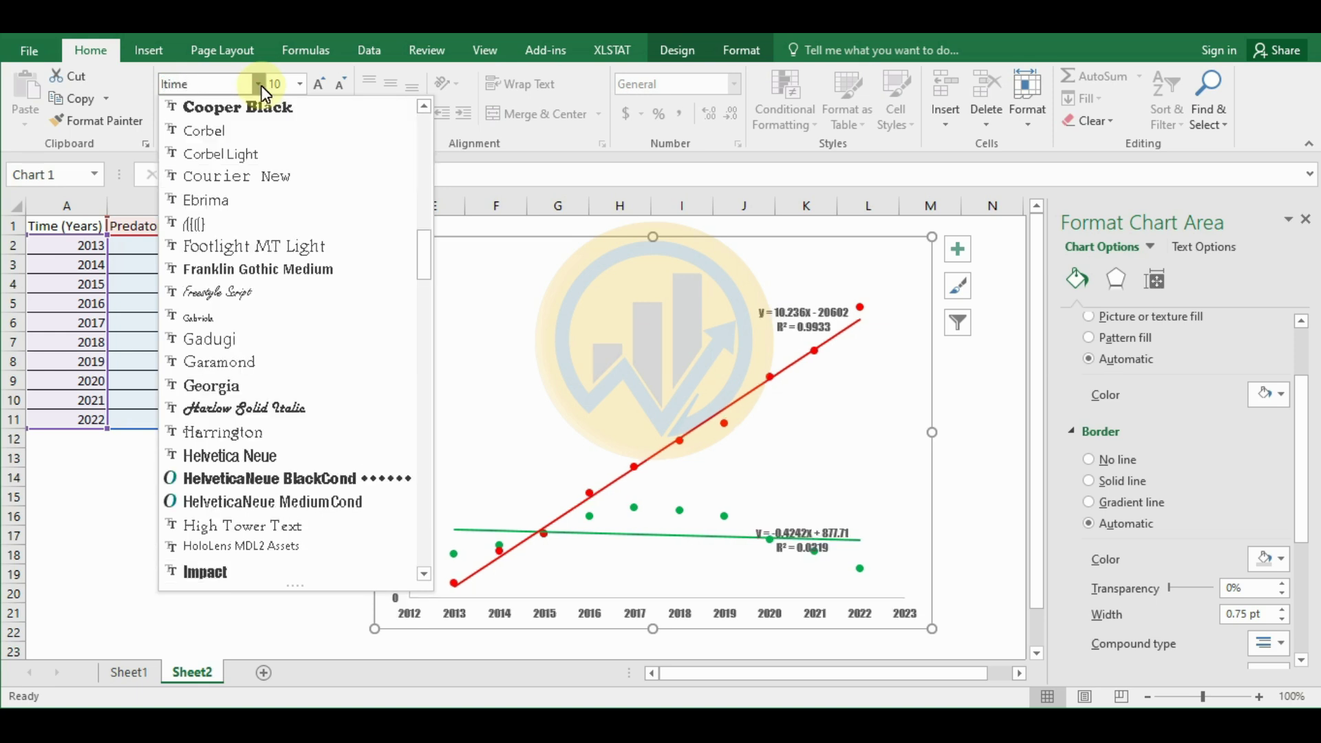
pyautogui.write('Time')
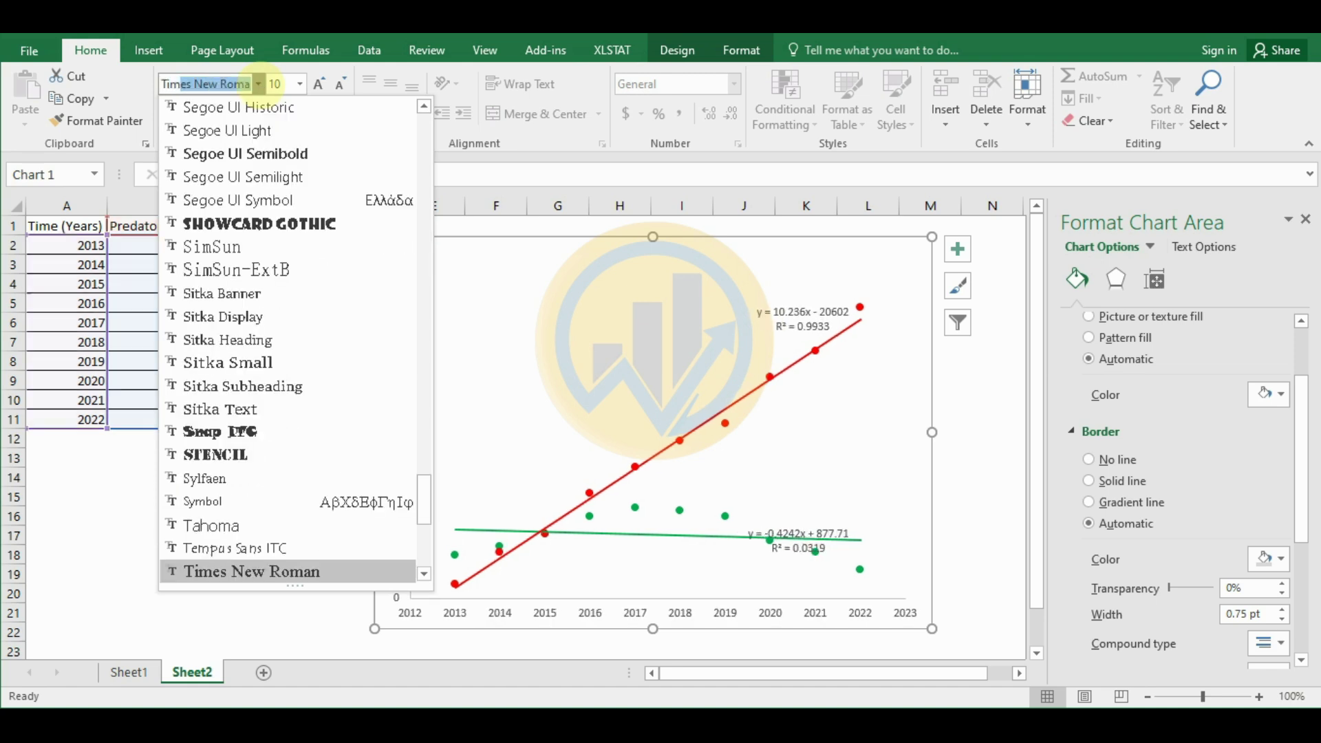
pyautogui.press('Return')
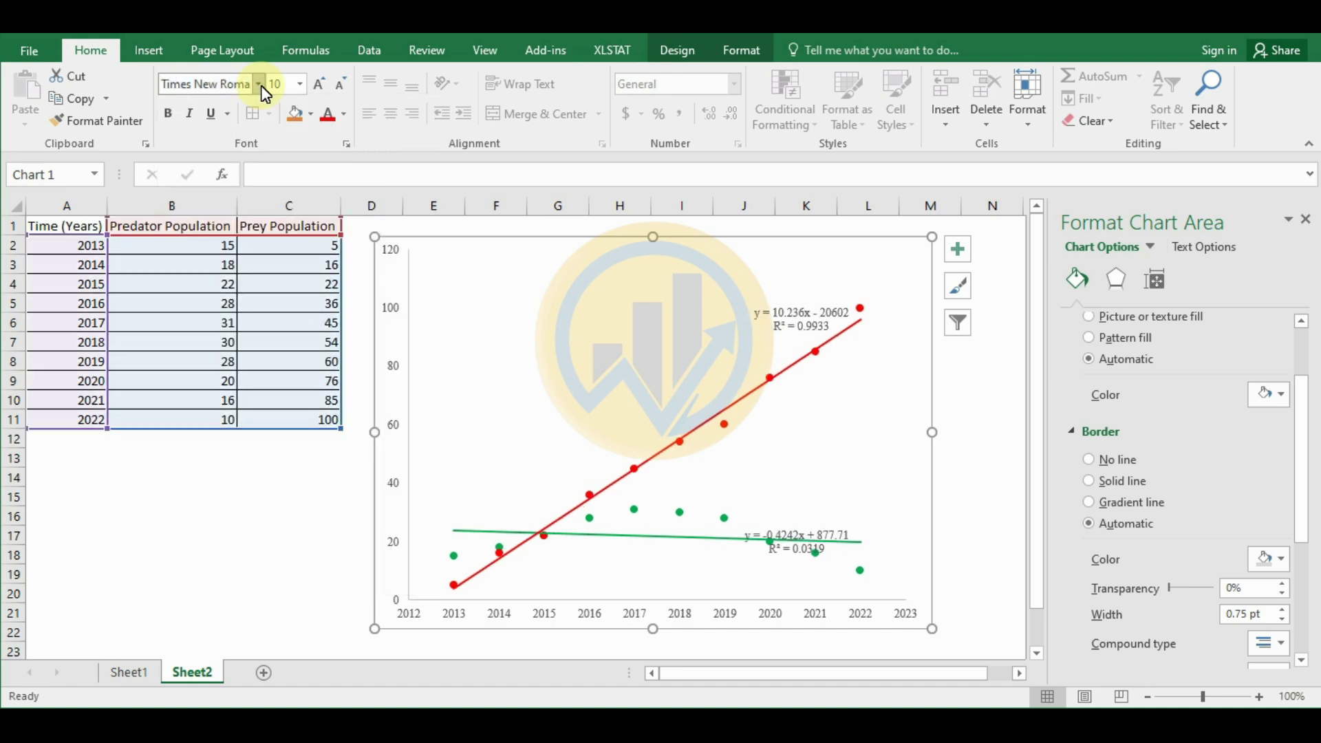
pyautogui.click(301, 82)
pyautogui.click(292, 197)
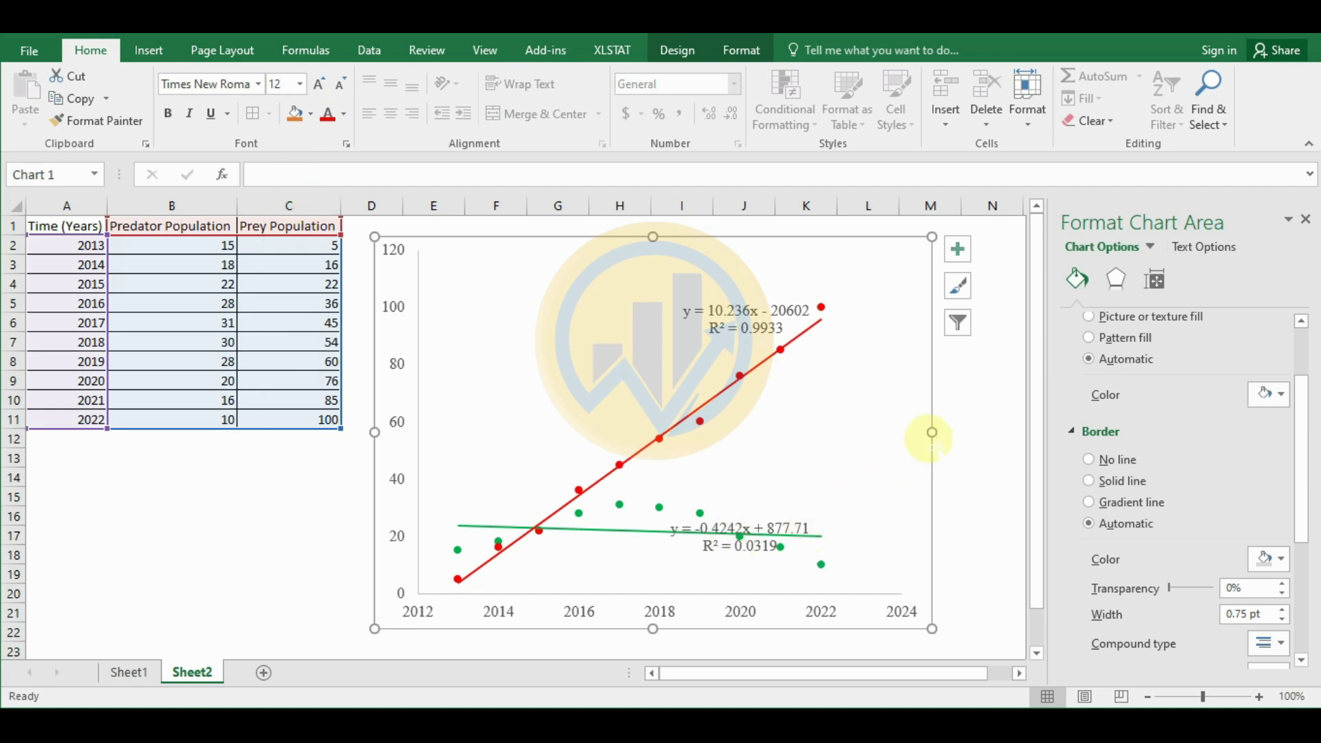
# Widen the chart slightly and make all of its text black and bold
pyautogui.moveTo(953, 432); pyautogui.dragTo(992, 434)
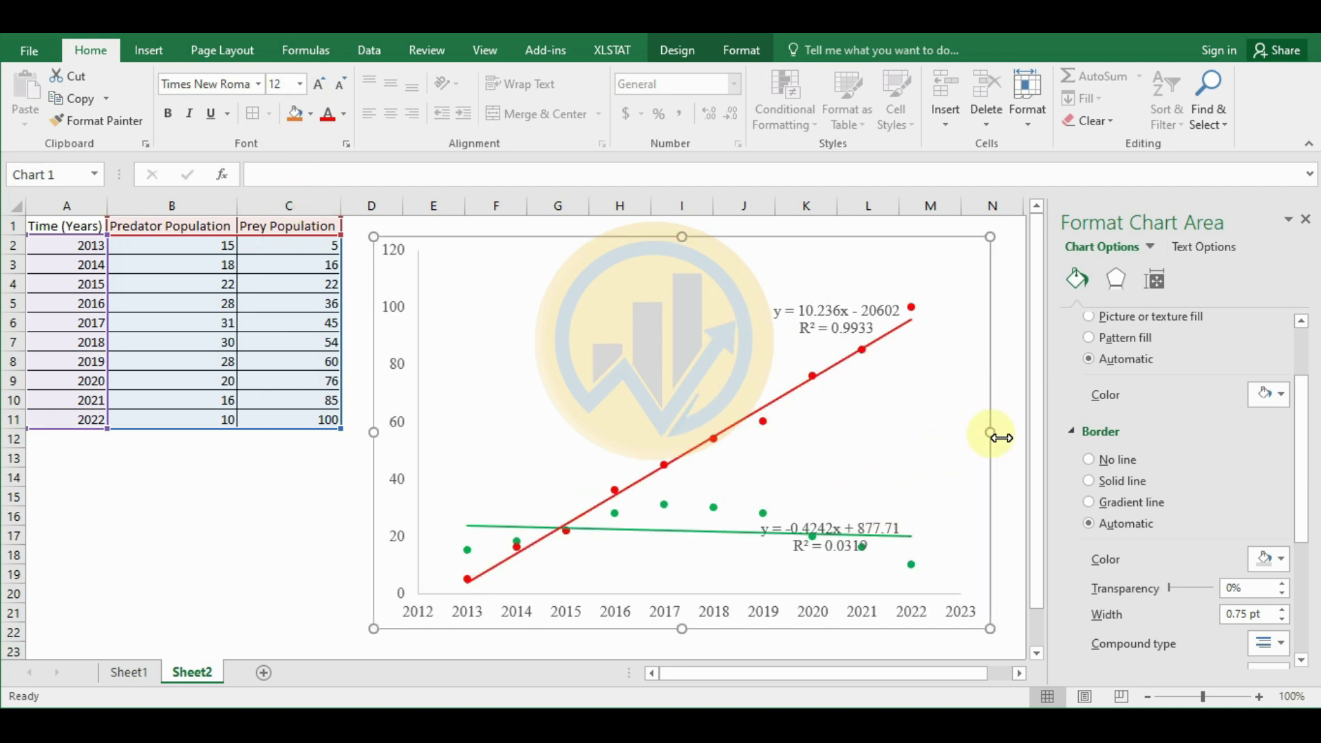
pyautogui.click(342, 115)
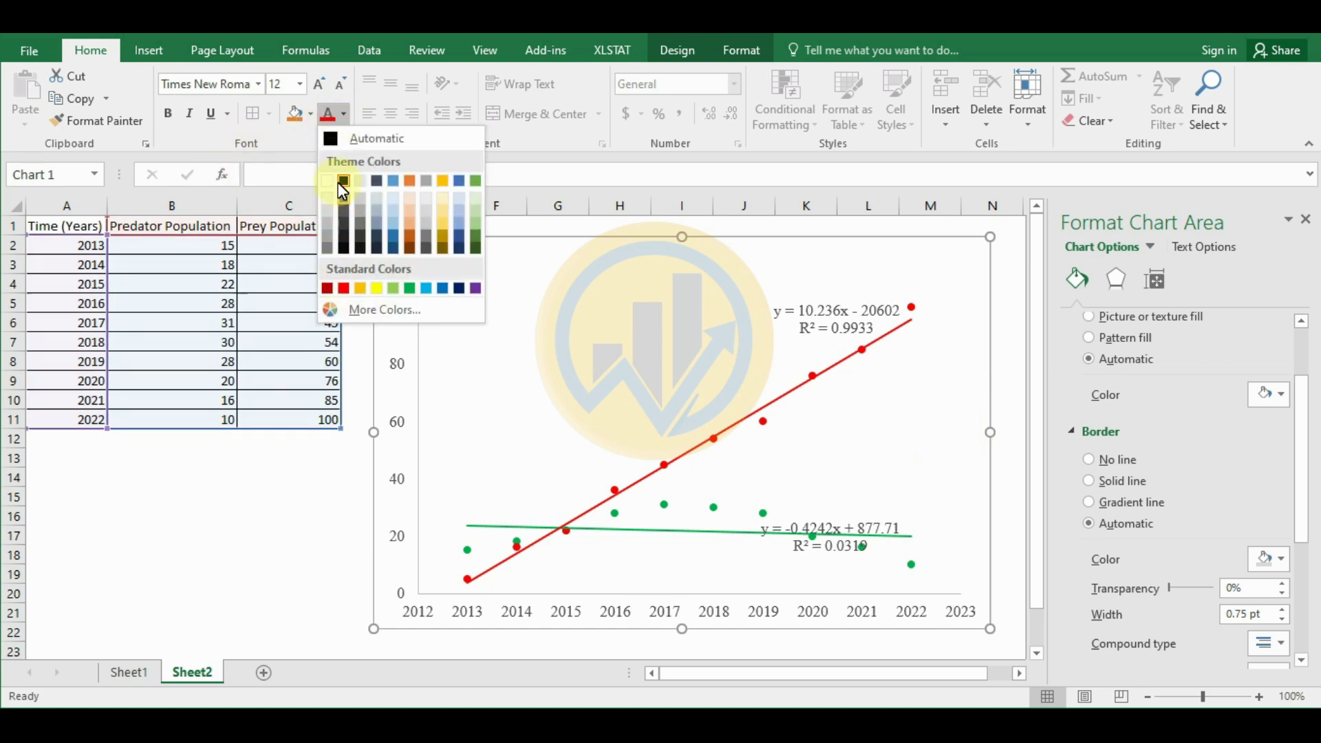
pyautogui.click(342, 181)
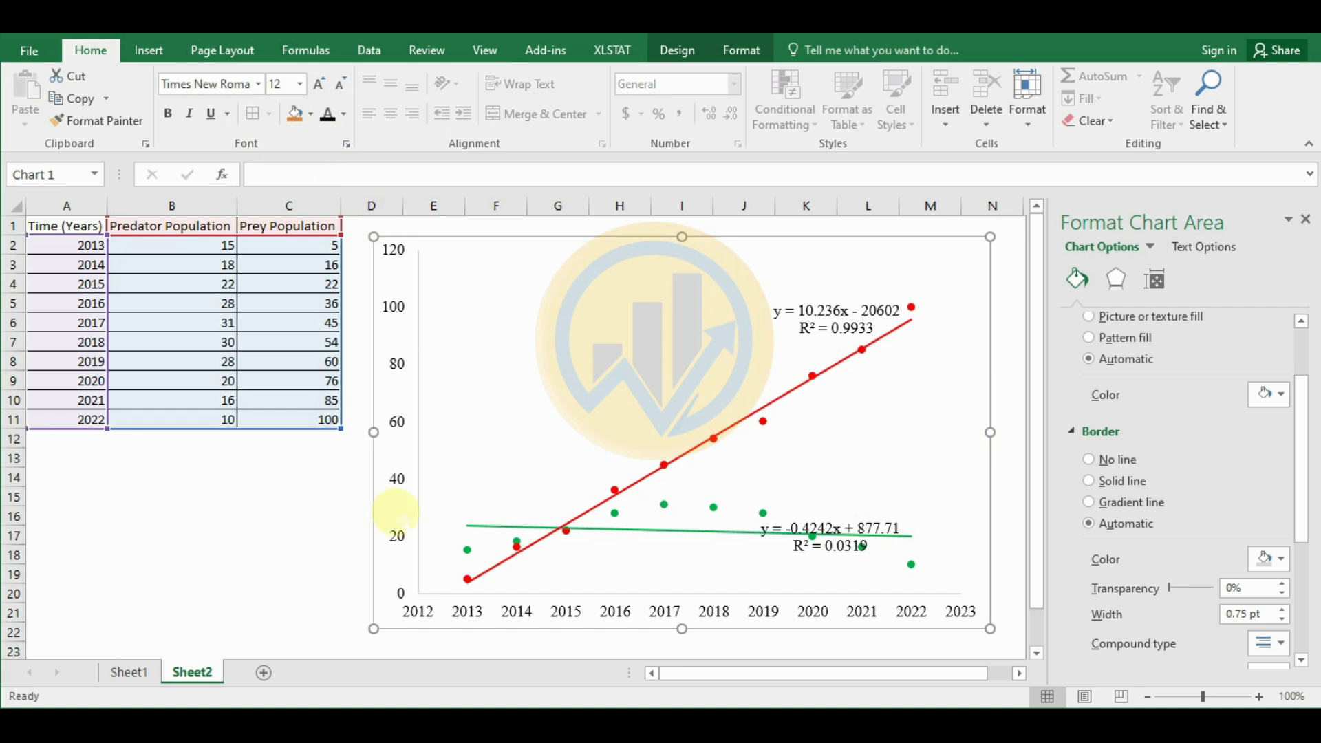
pyautogui.click(168, 114)
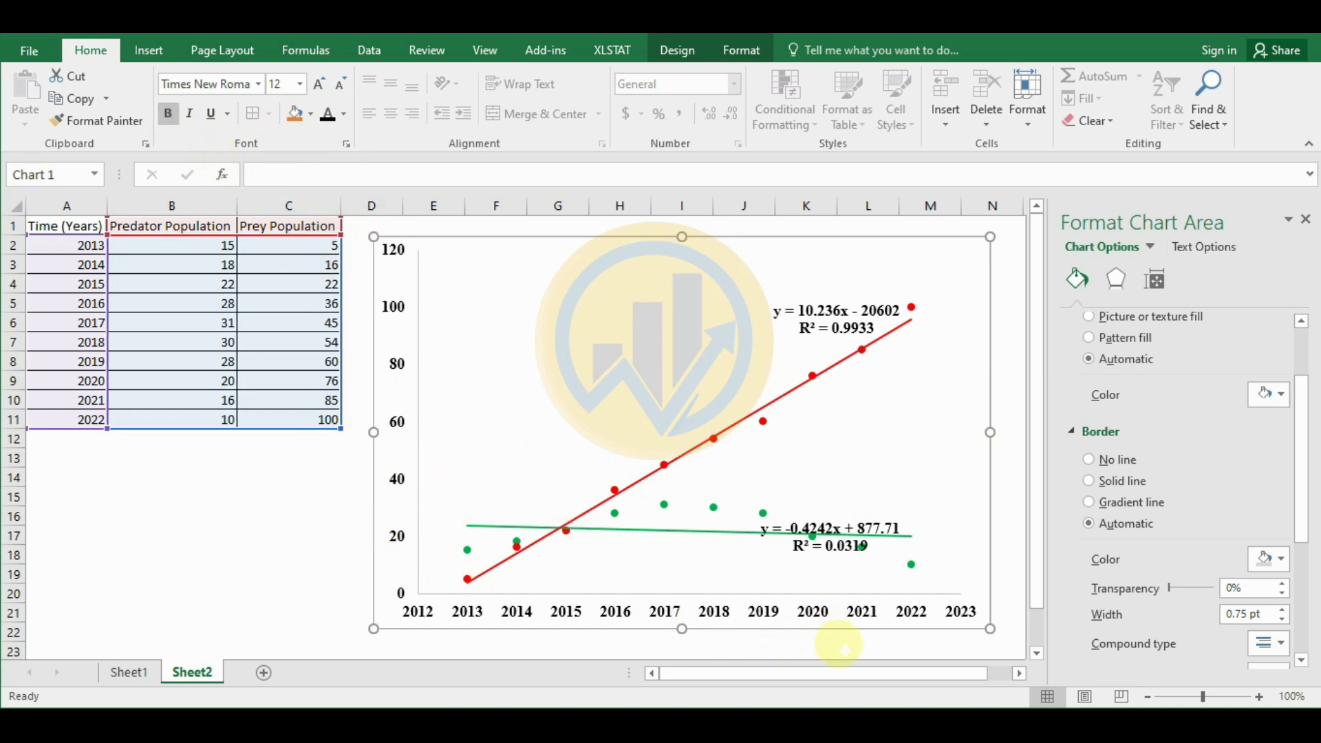
pyautogui.click(474, 614)
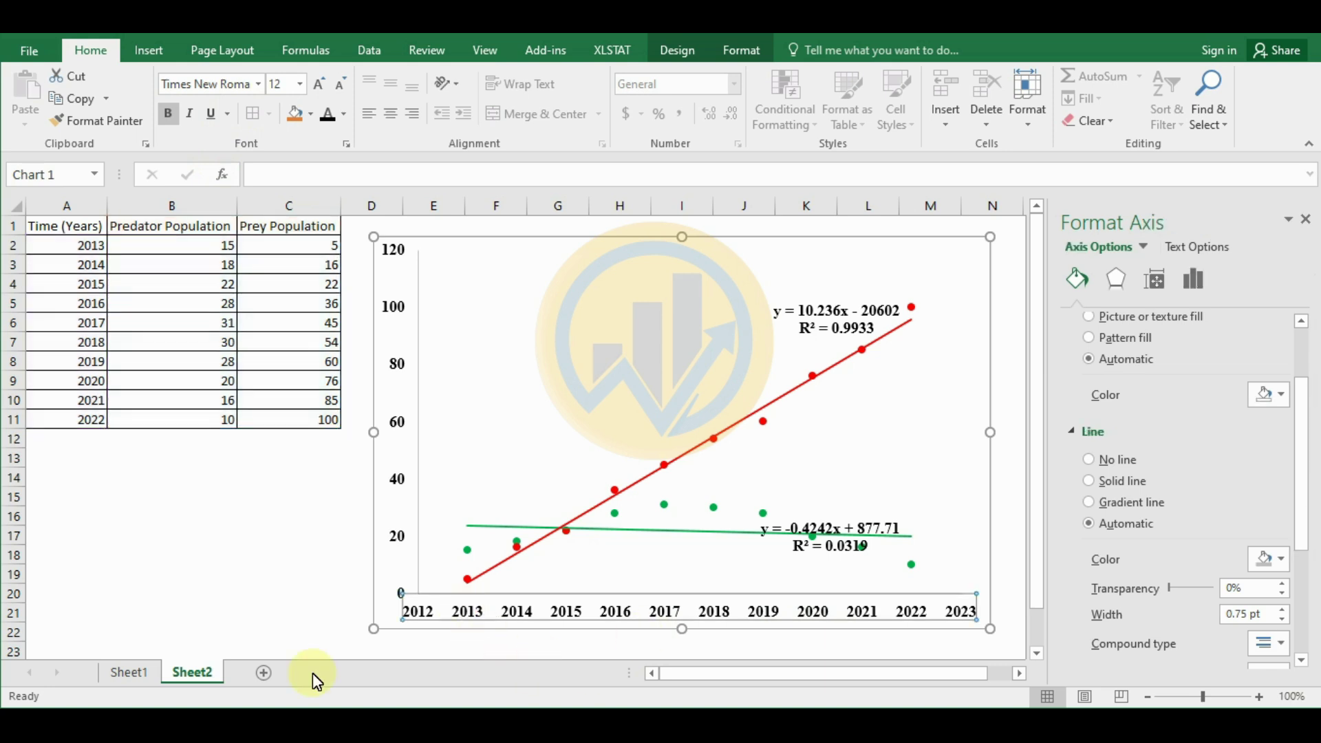
pyautogui.click(172, 594)
# Move the Prey Population trendline's equation label clear of its line and color the label text standard red
pyautogui.click(845, 315)
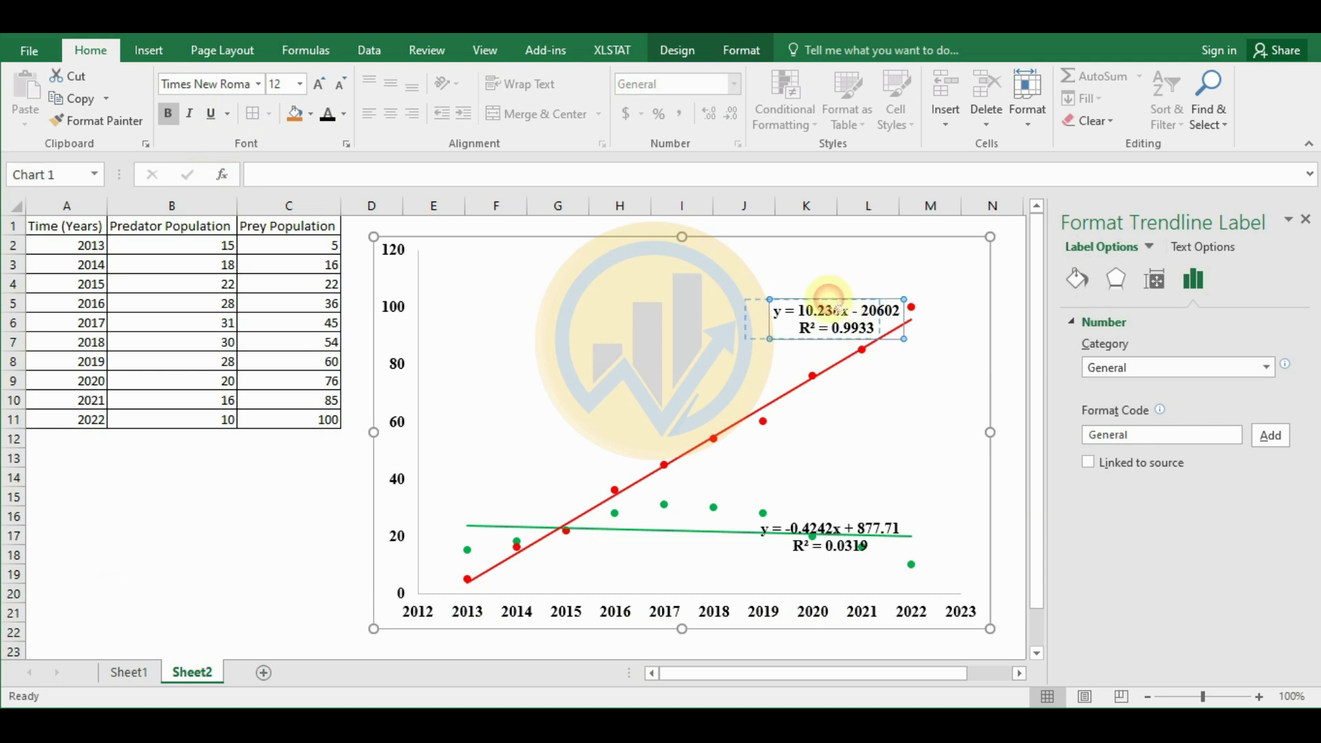
pyautogui.moveTo(829, 303); pyautogui.dragTo(795, 304)
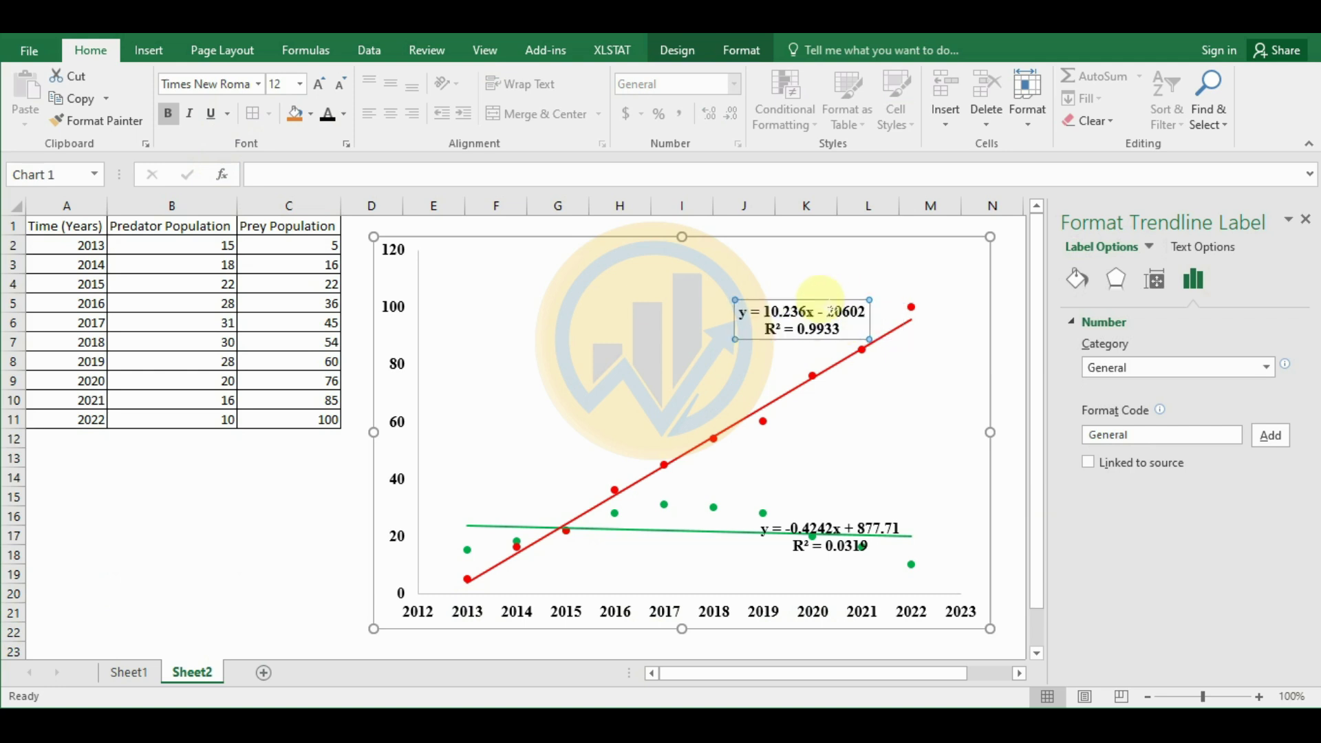
pyautogui.click(312, 116)
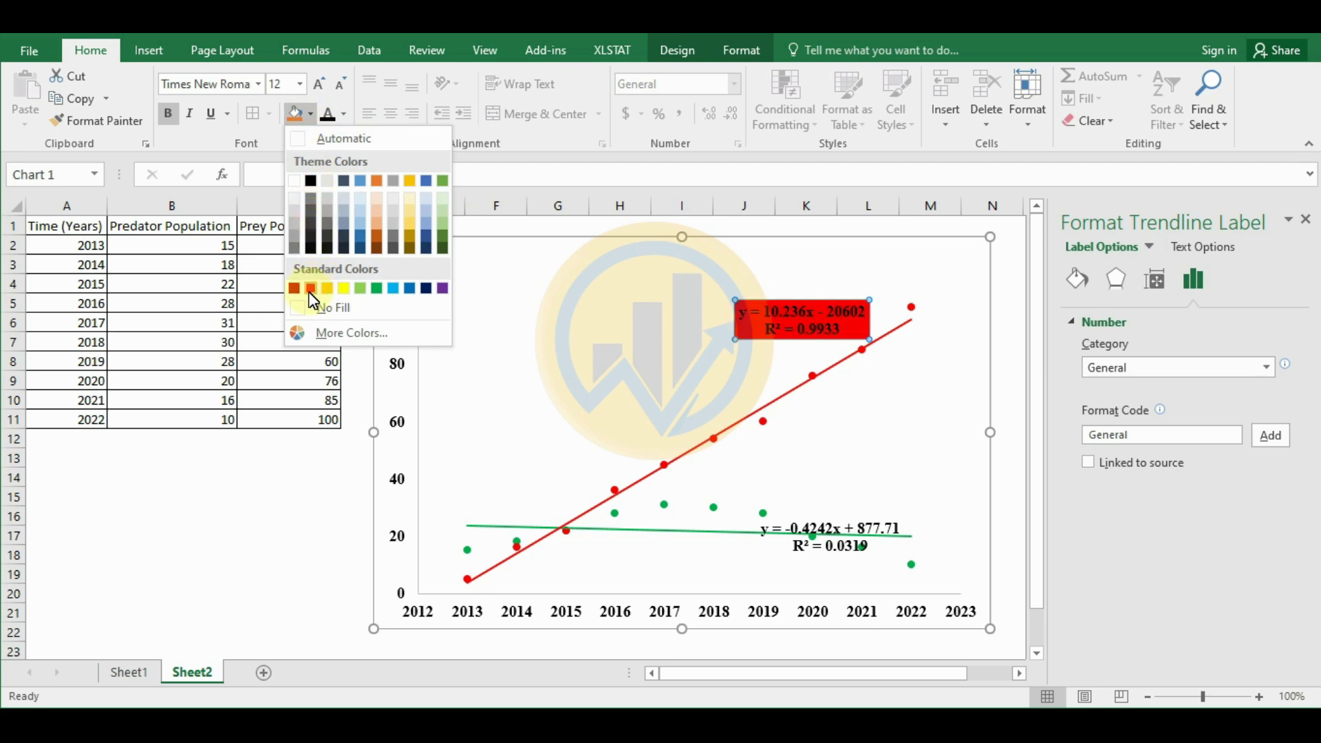
pyautogui.press('Escape')
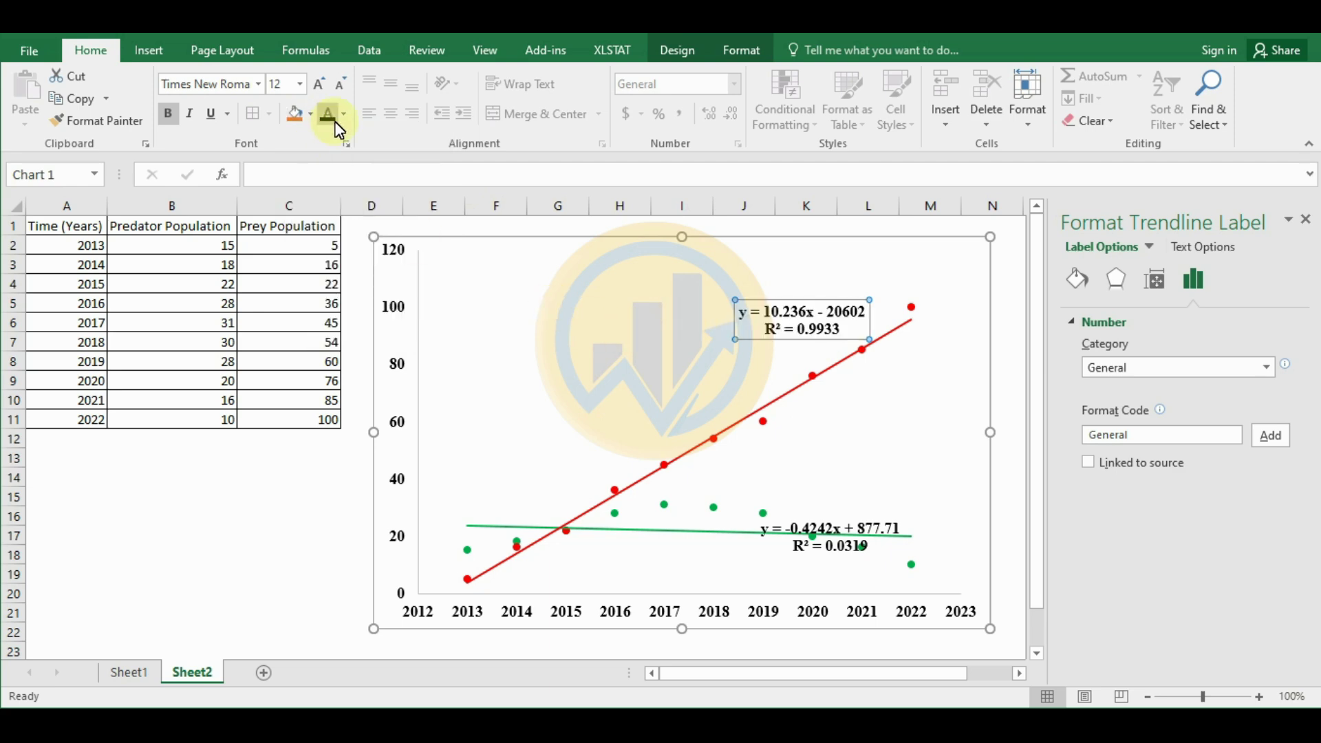
pyautogui.click(344, 115)
pyautogui.click(339, 289)
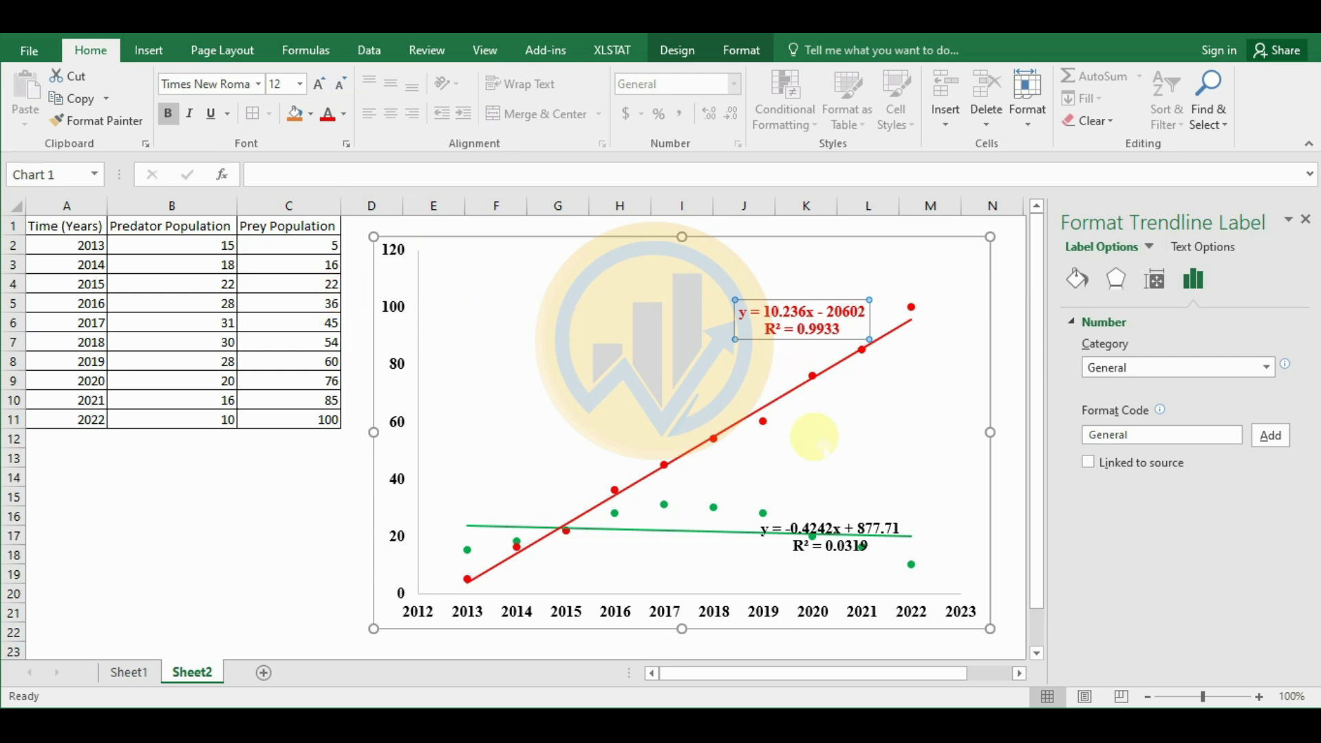
# Move the Predator Population trendline's equation label above its line and markers and color the label text standard green
pyautogui.click(835, 547)
pyautogui.moveTo(835, 547); pyautogui.dragTo(876, 480)
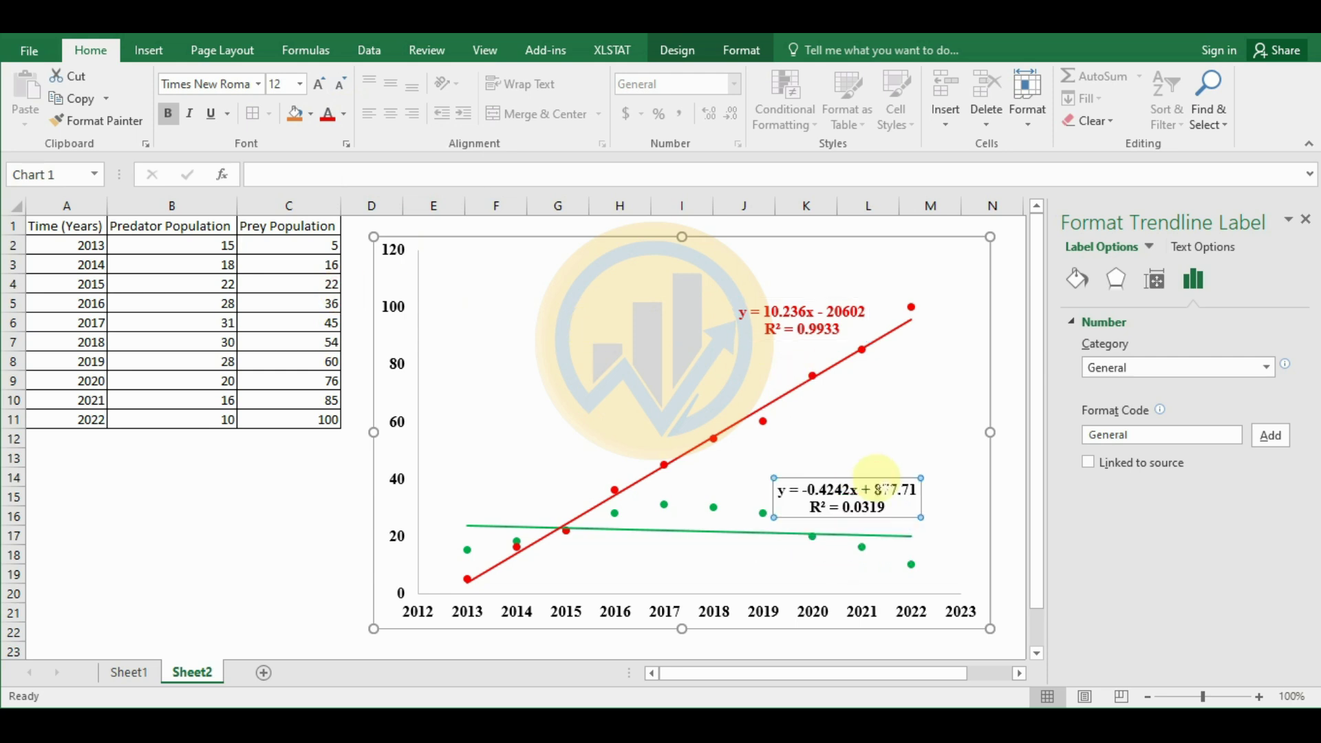
pyautogui.click(347, 116)
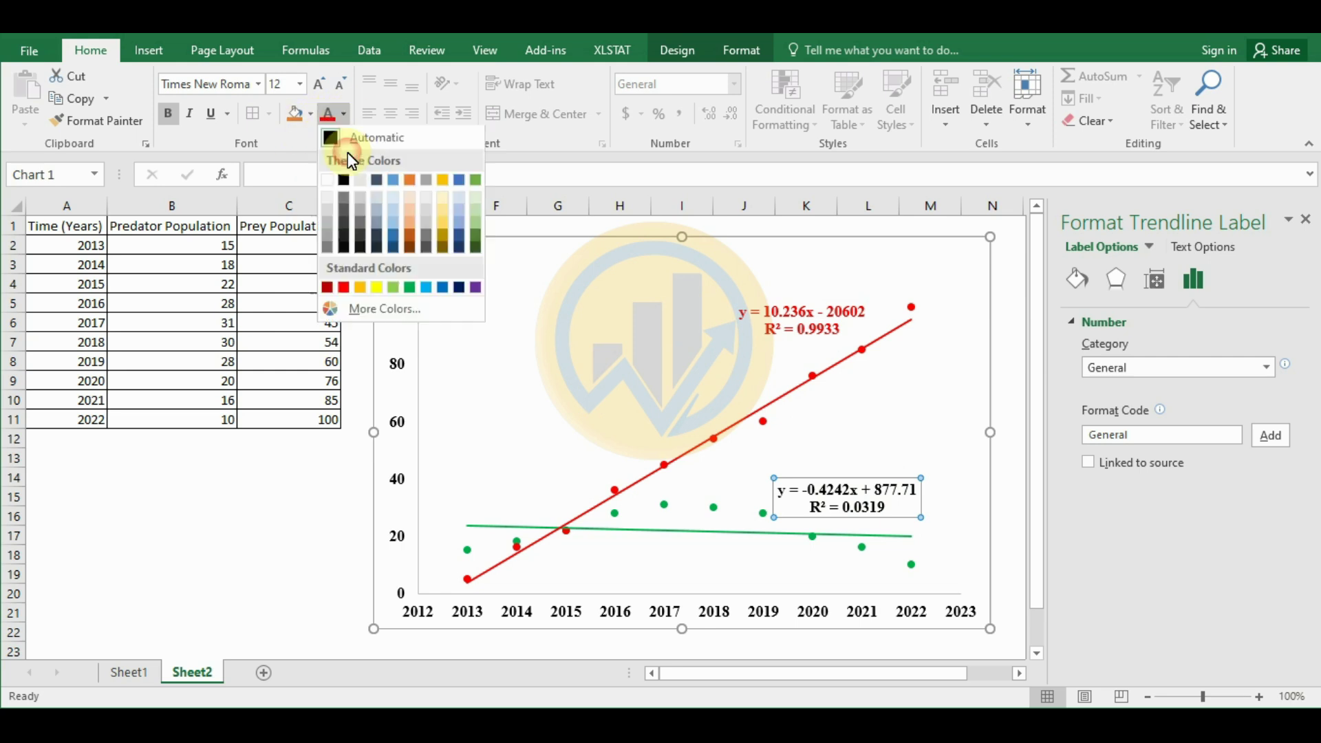
pyautogui.click(403, 287)
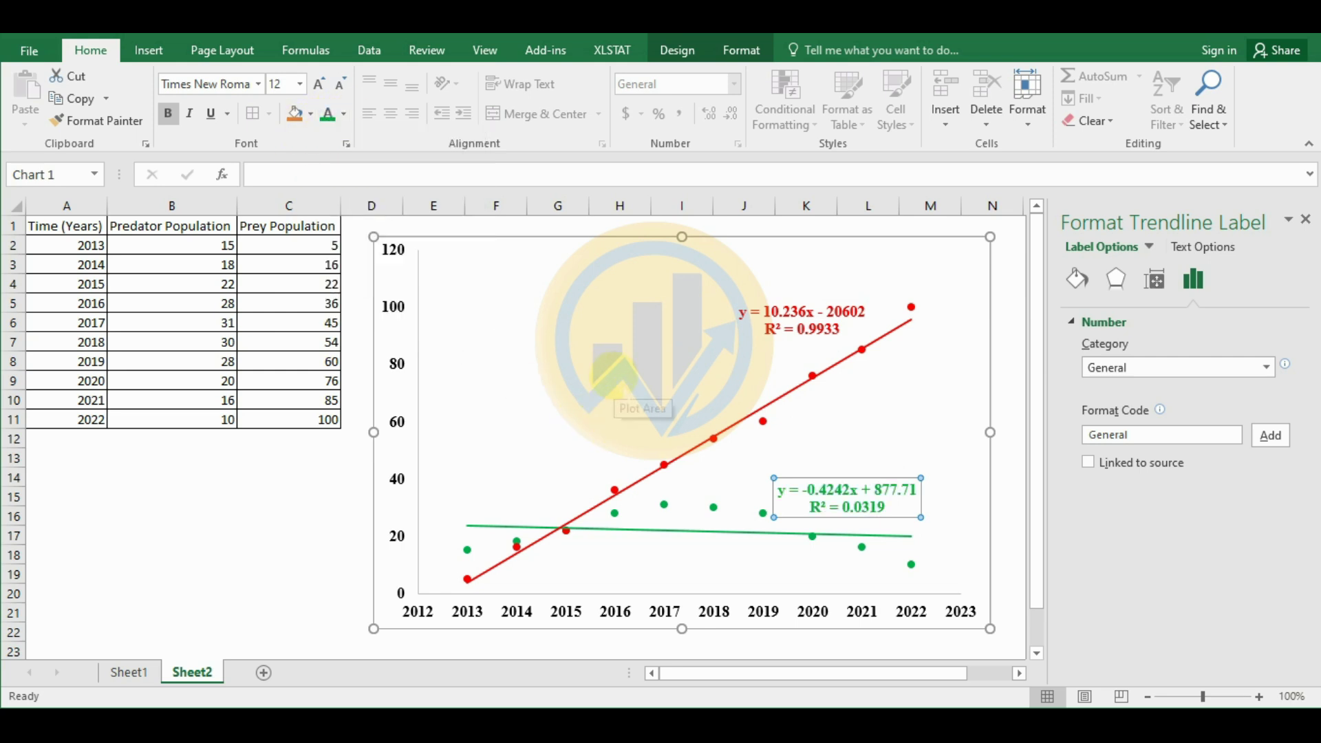
# Give the plot area a solid black border 1.5 pt wide
pyautogui.click(605, 369)
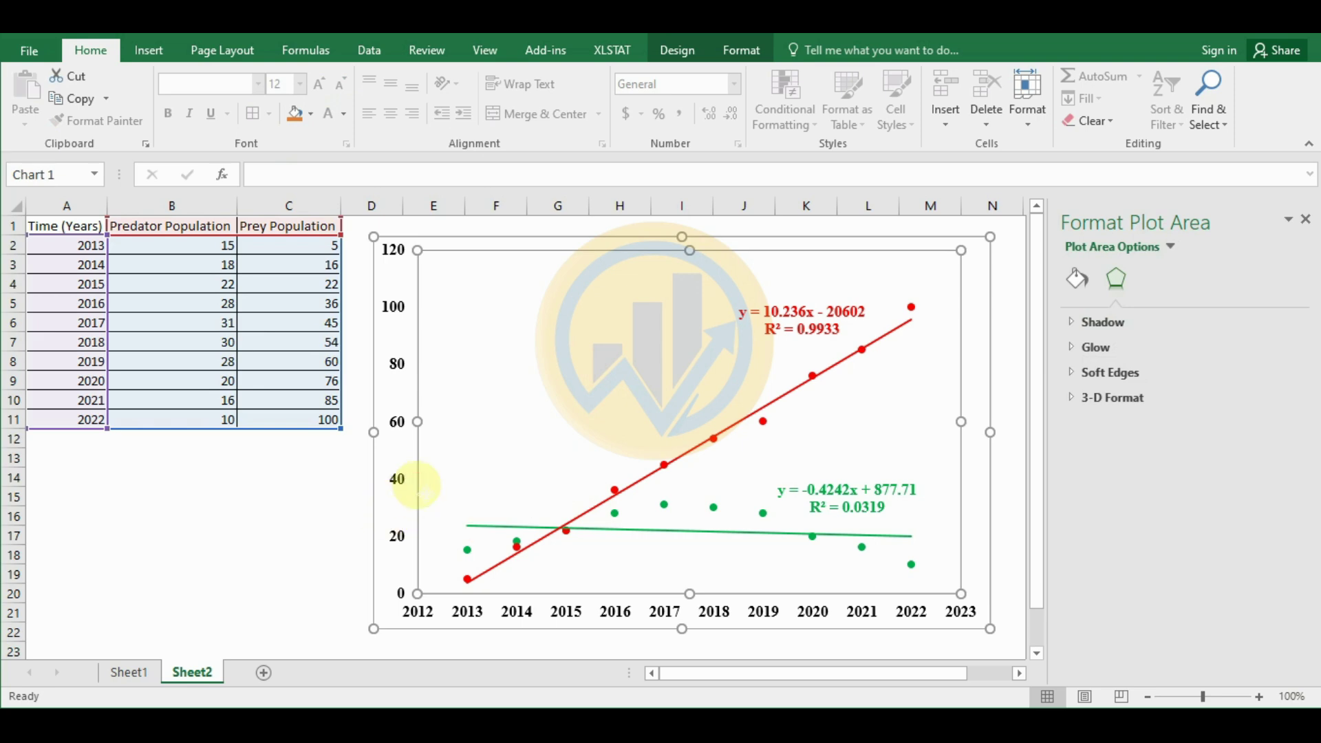
pyautogui.click(1077, 276)
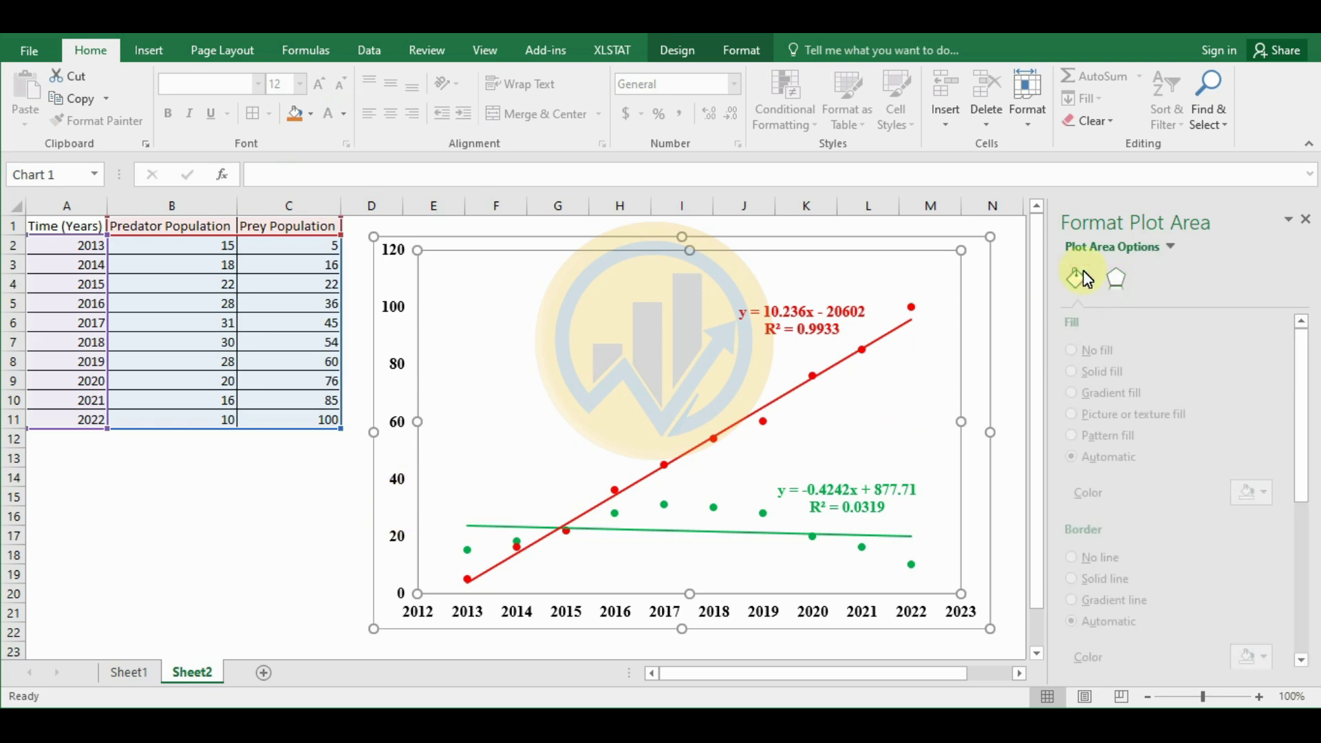
pyautogui.scroll(-2, 1163, 537)
pyautogui.click(1281, 562)
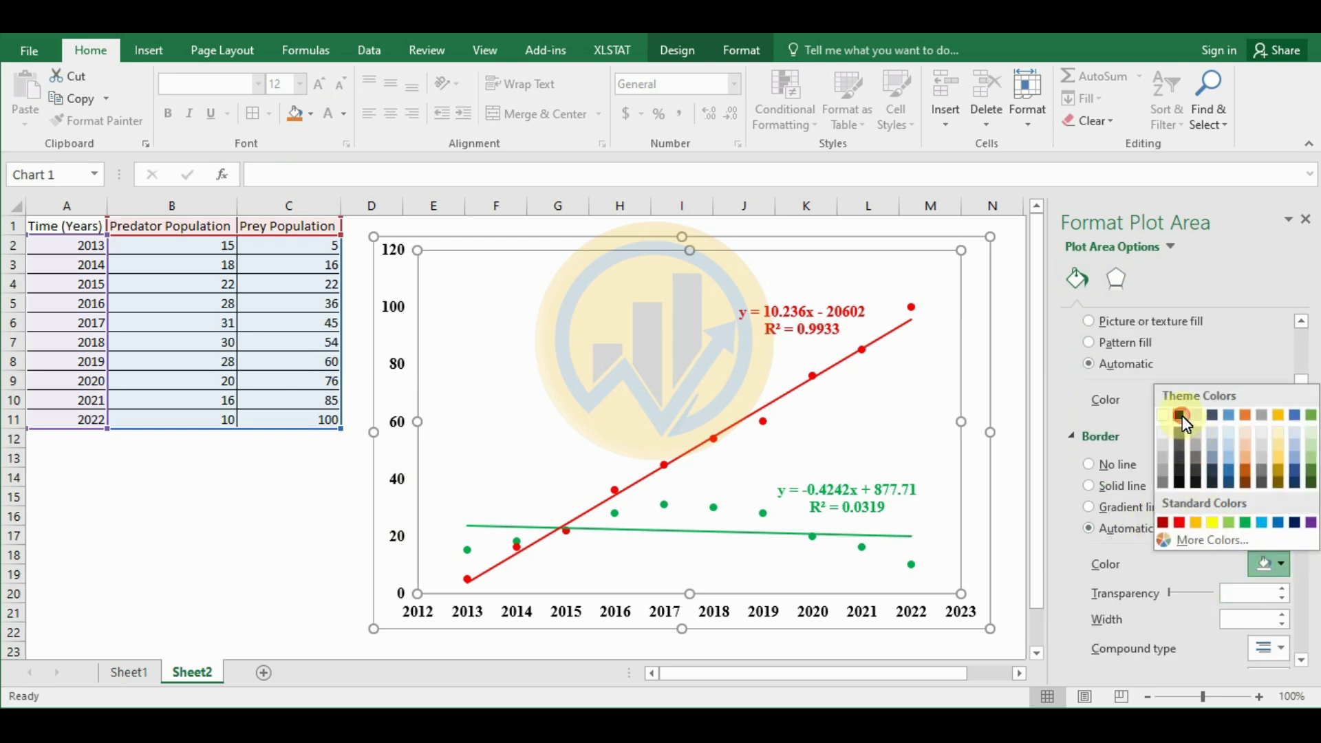
pyautogui.click(1181, 416)
pyautogui.click(1285, 613)
pyautogui.click(1285, 613)
pyautogui.click(1286, 613)
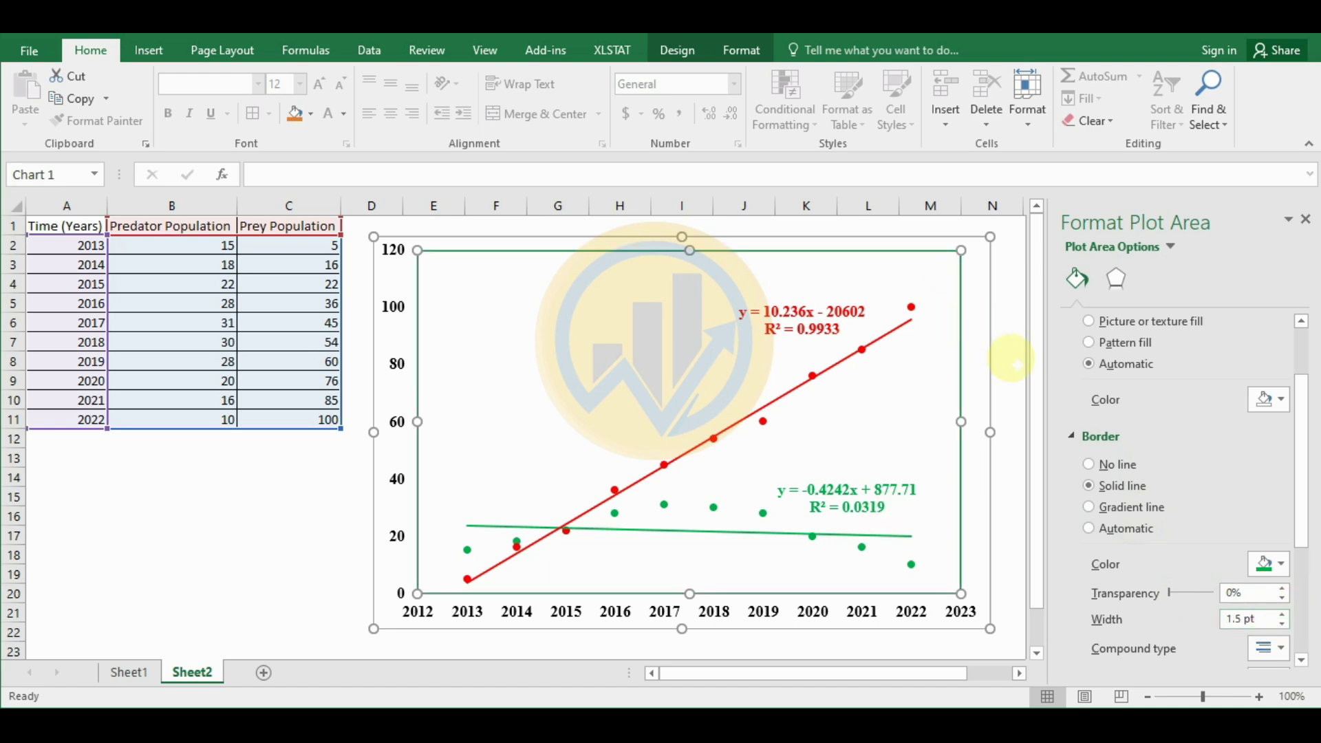
pyautogui.click(1281, 564)
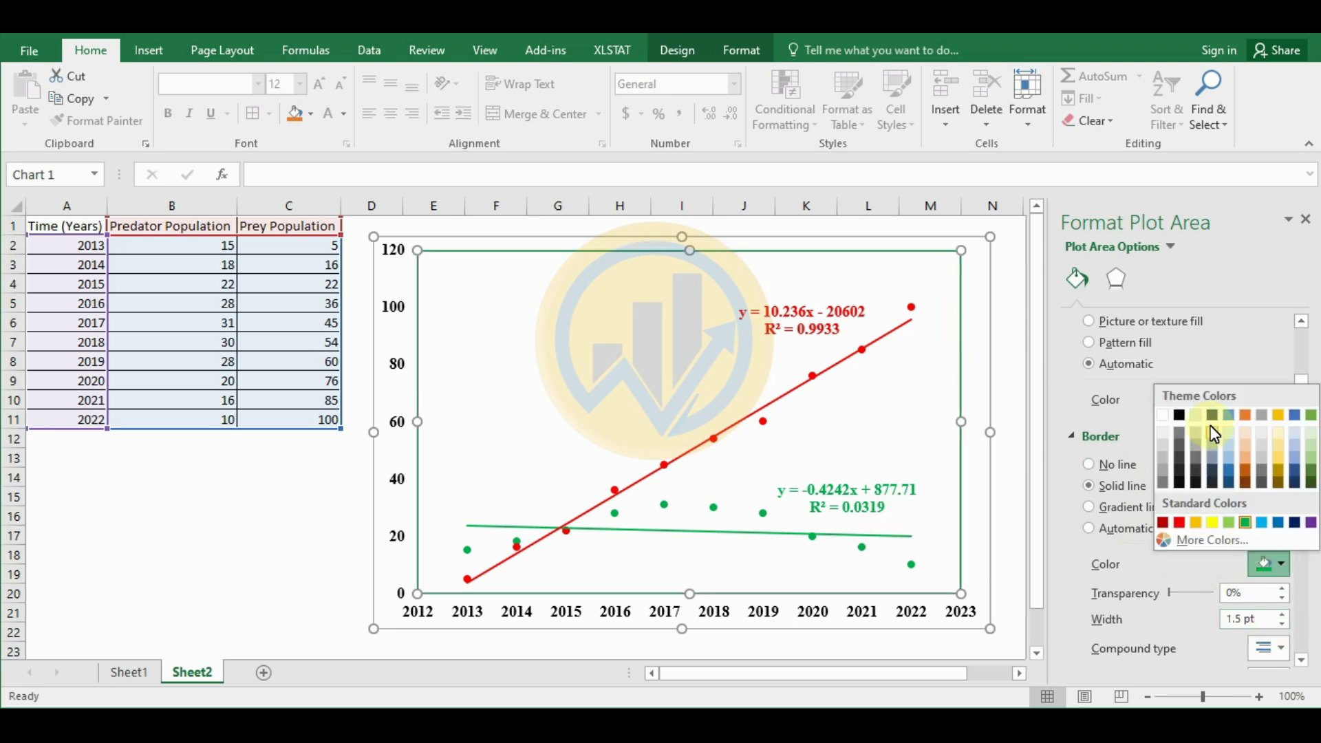
pyautogui.click(1183, 412)
pyautogui.click(229, 573)
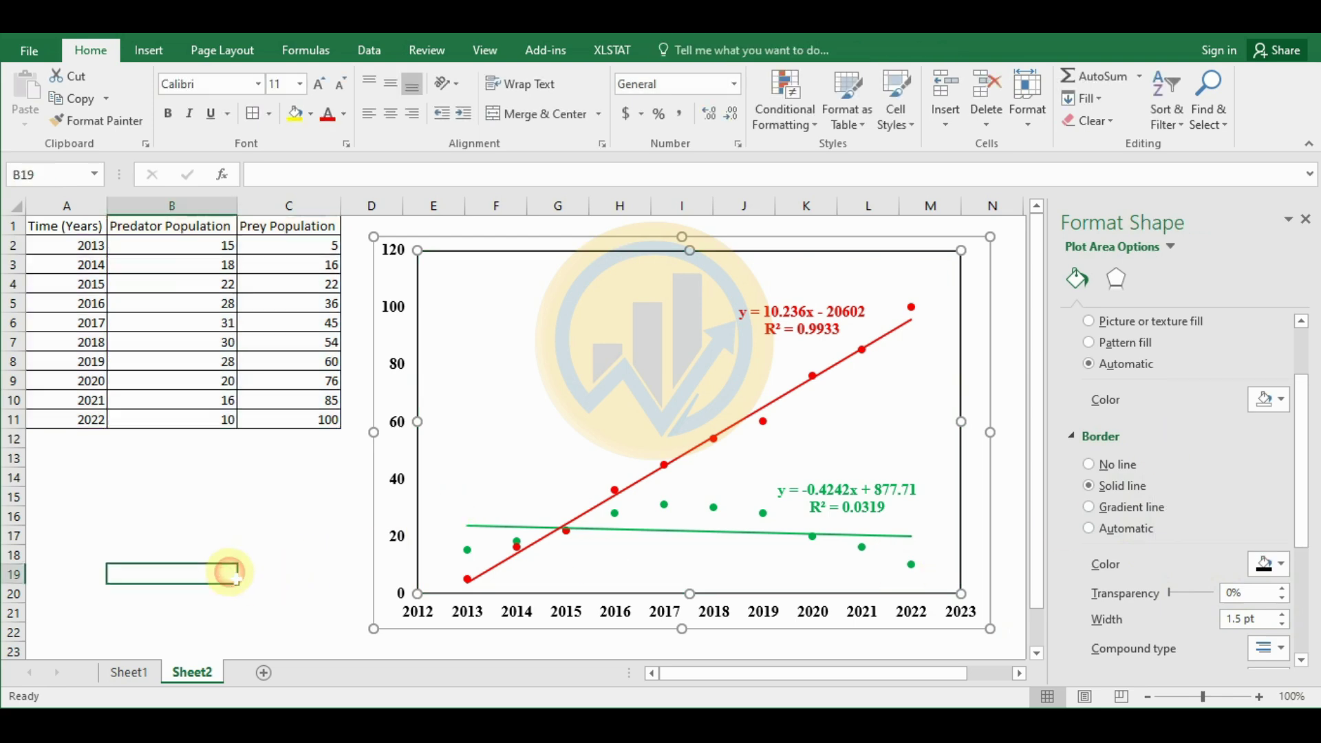
# Set the chart area to no fill and its border to no line
pyautogui.click(383, 532)
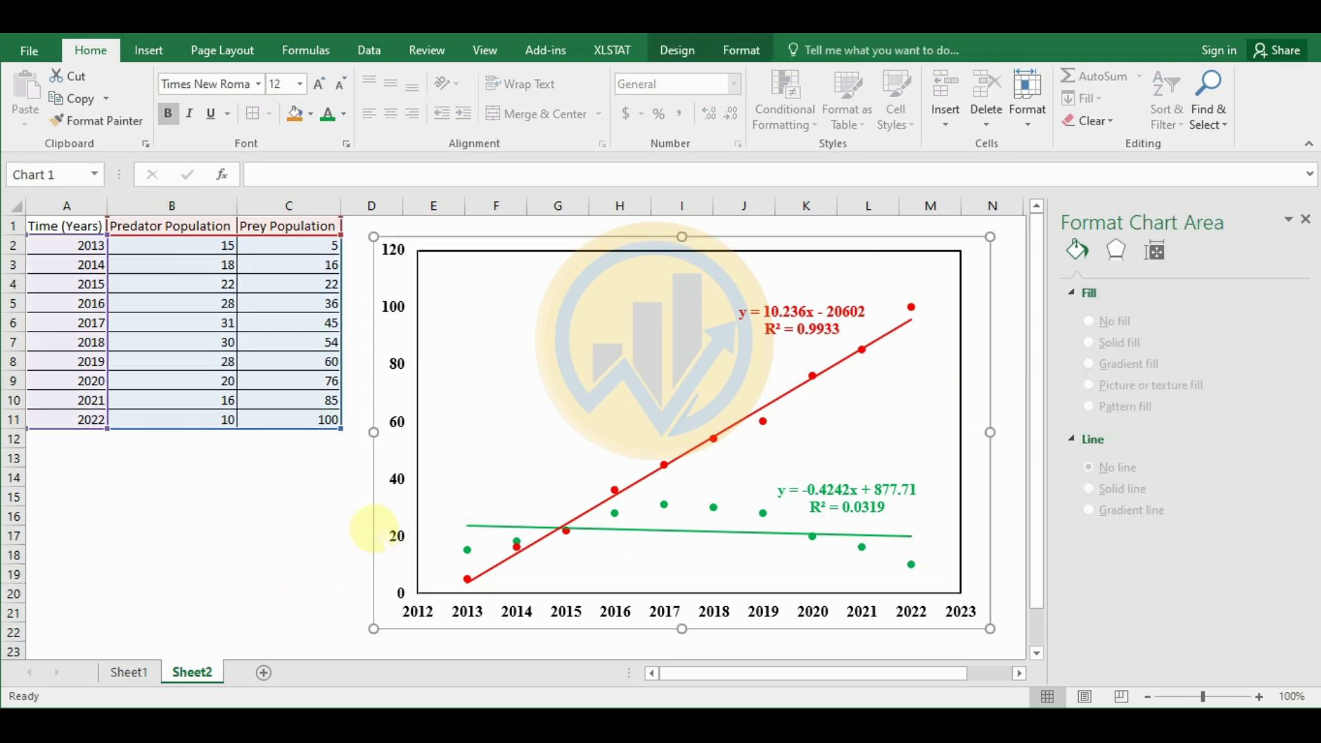
pyautogui.click(1097, 353)
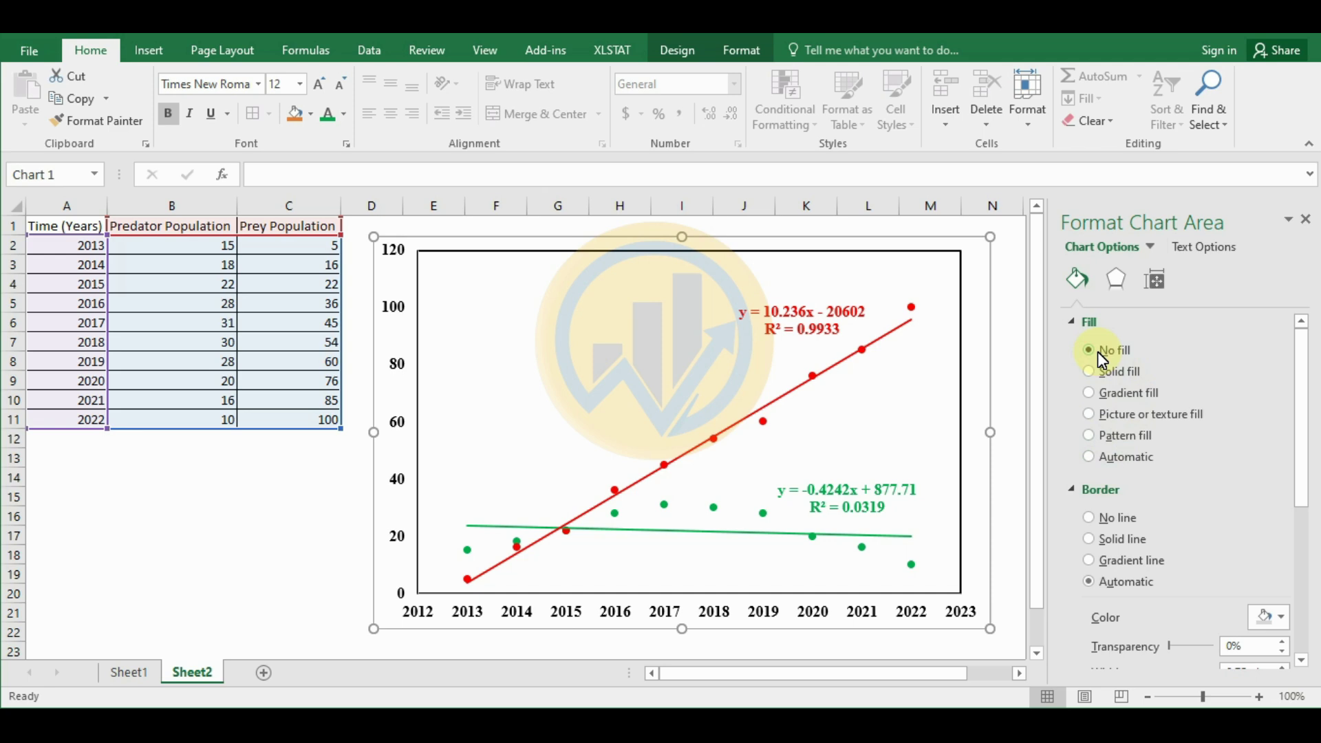
pyautogui.click(1090, 518)
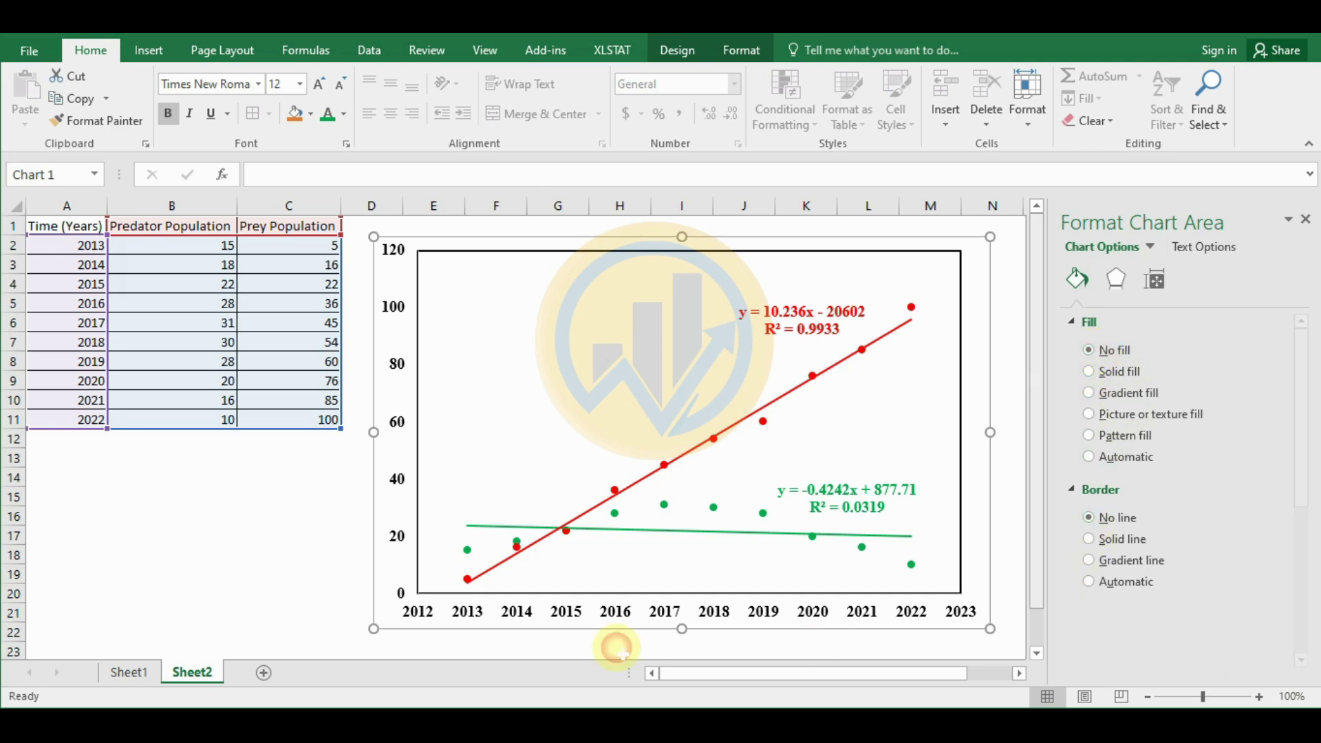
pyautogui.click(242, 553)
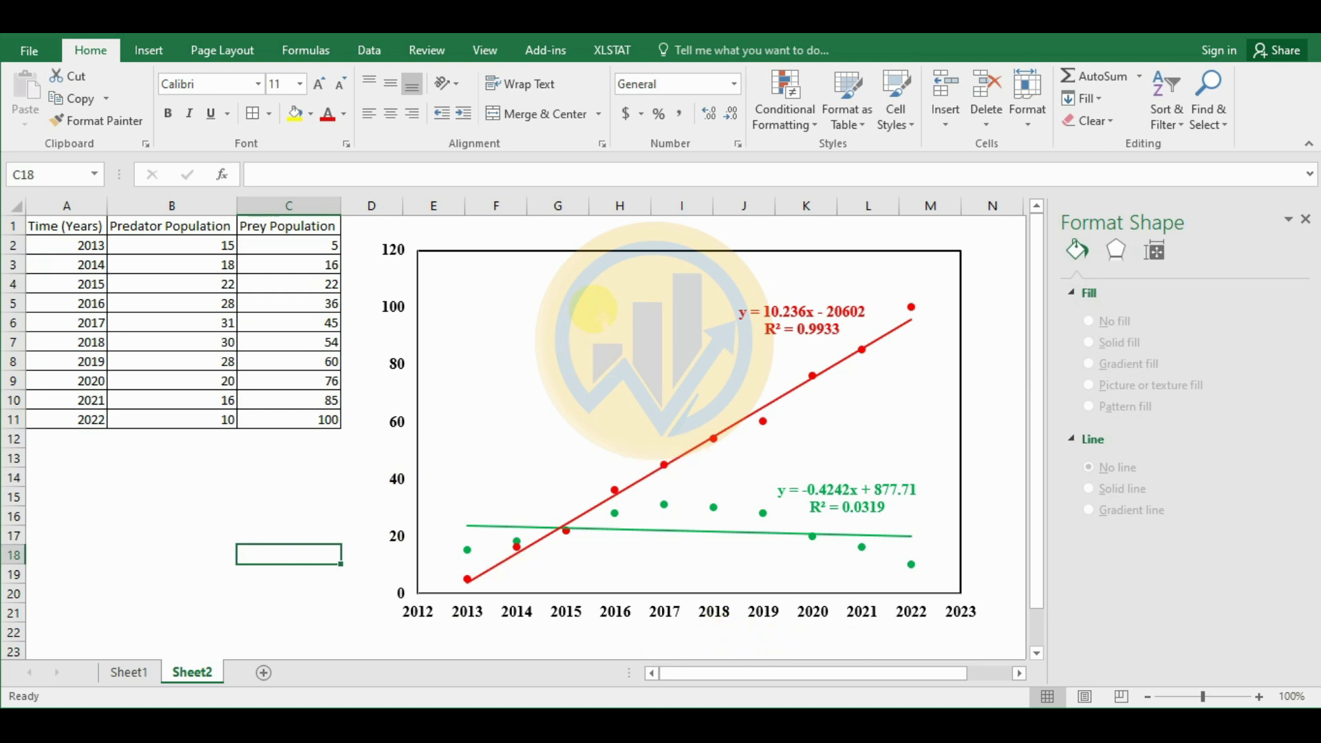
# Close the formatting pane and add a chart title above the scatter plot
pyautogui.click(988, 272)
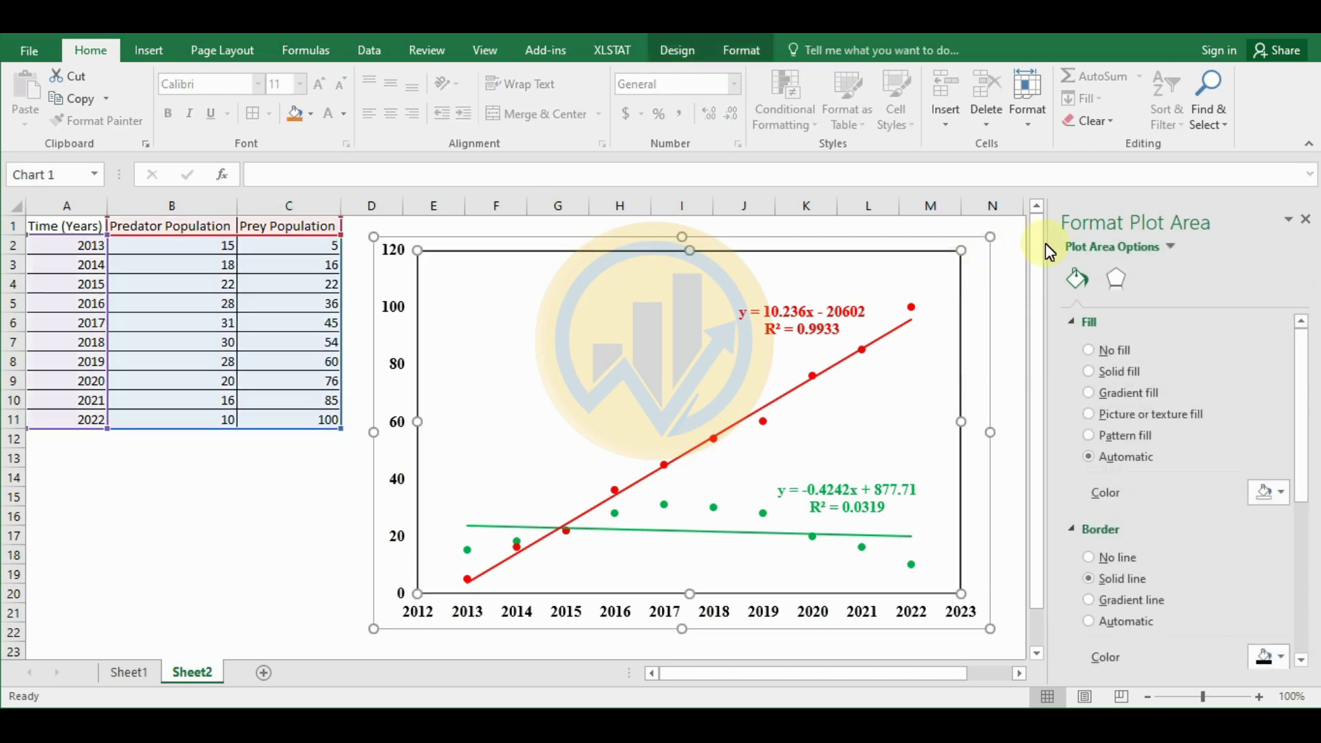
pyautogui.click(1306, 219)
pyautogui.click(986, 337)
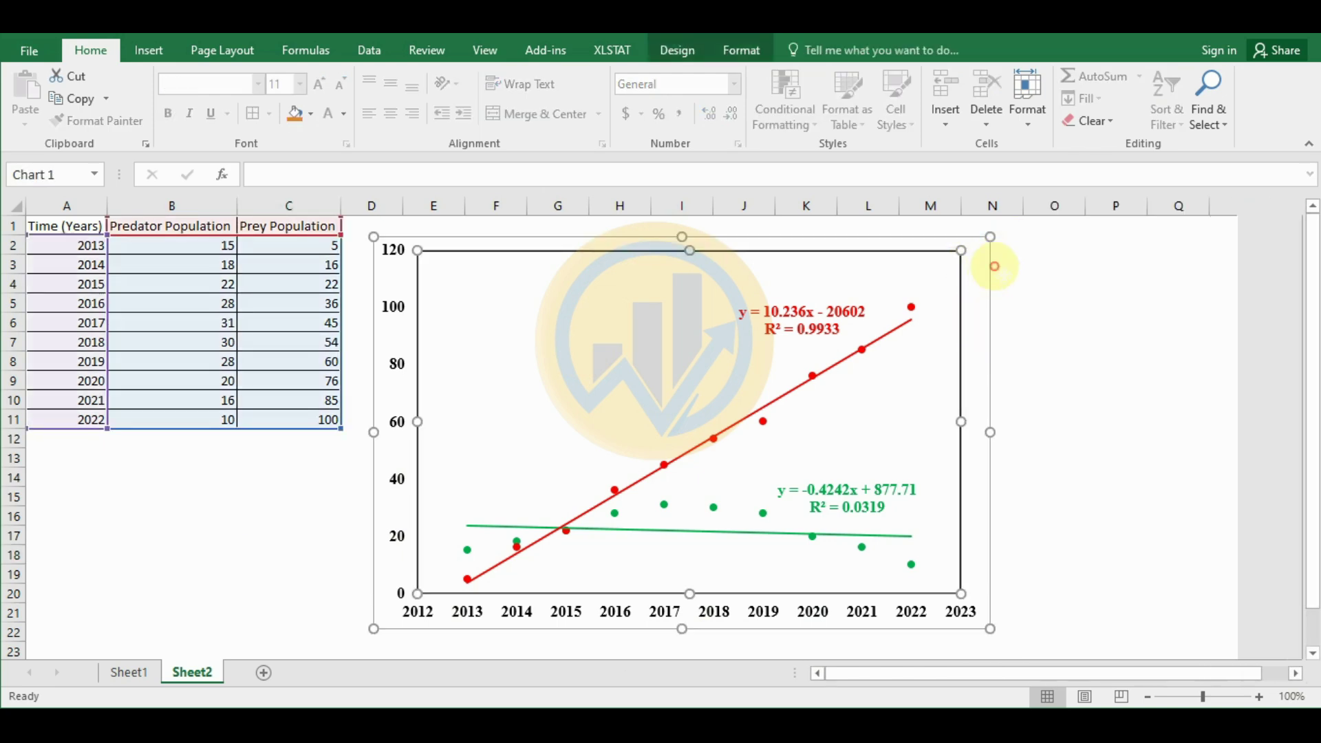
pyautogui.click(1017, 249)
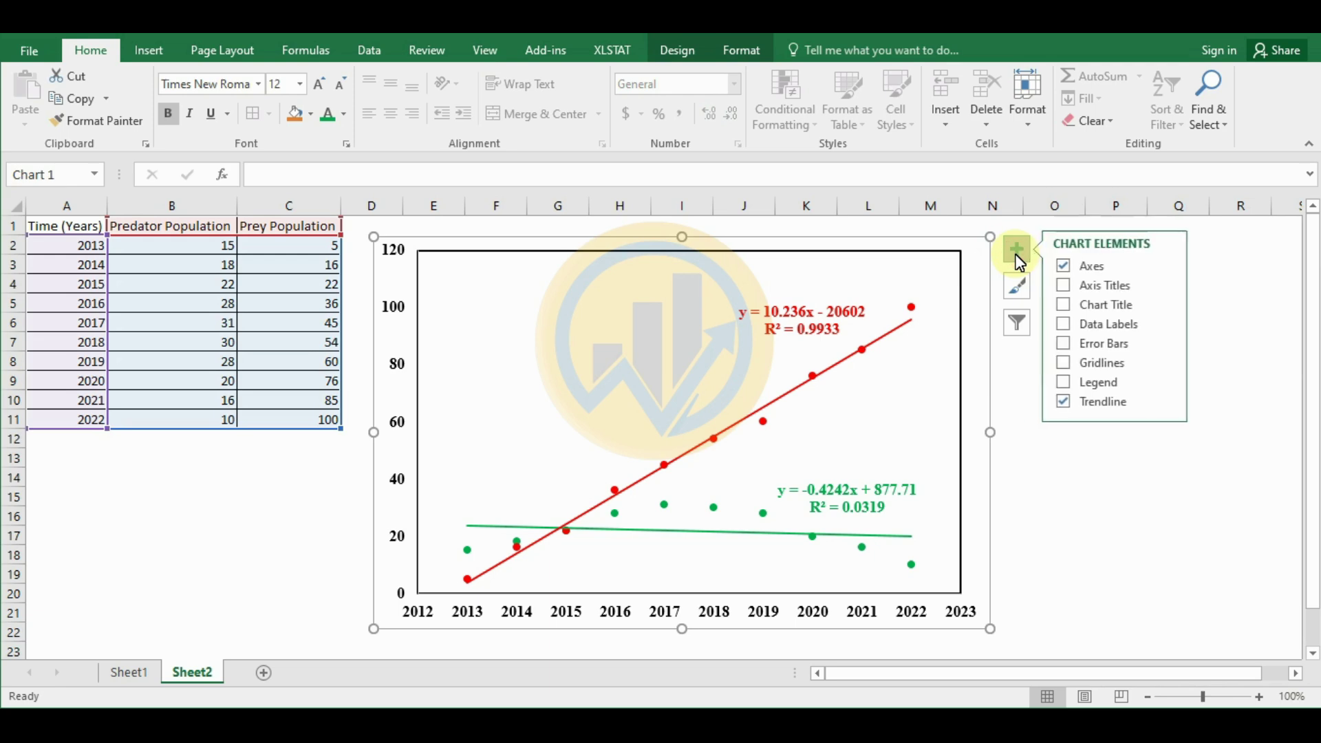
pyautogui.click(1064, 307)
# Replace the placeholder chart title text with "Multiple Regression and Scatter Plot with Two Trend Lines"
pyautogui.click(702, 257)
pyautogui.click(729, 257)
pyautogui.moveTo(728, 257); pyautogui.dragTo(636, 258)
pyautogui.write('M')
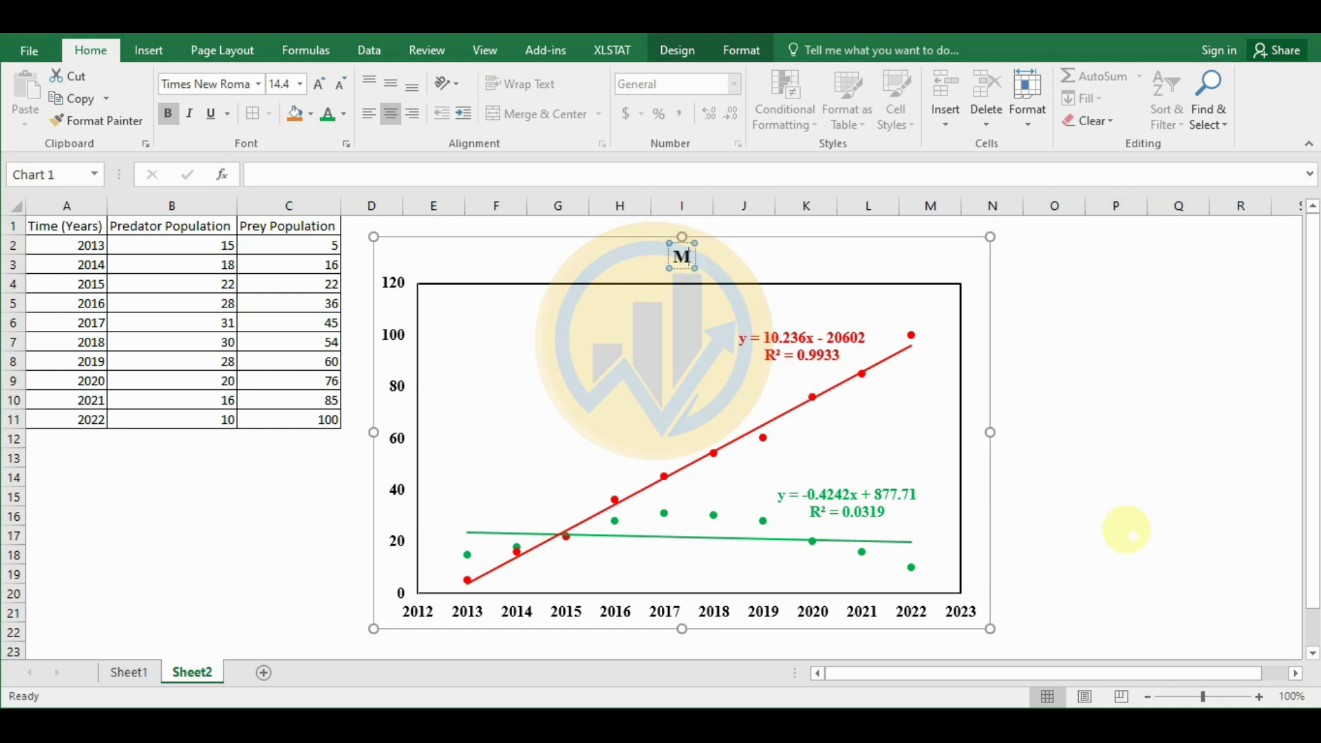
pyautogui.write('ult')
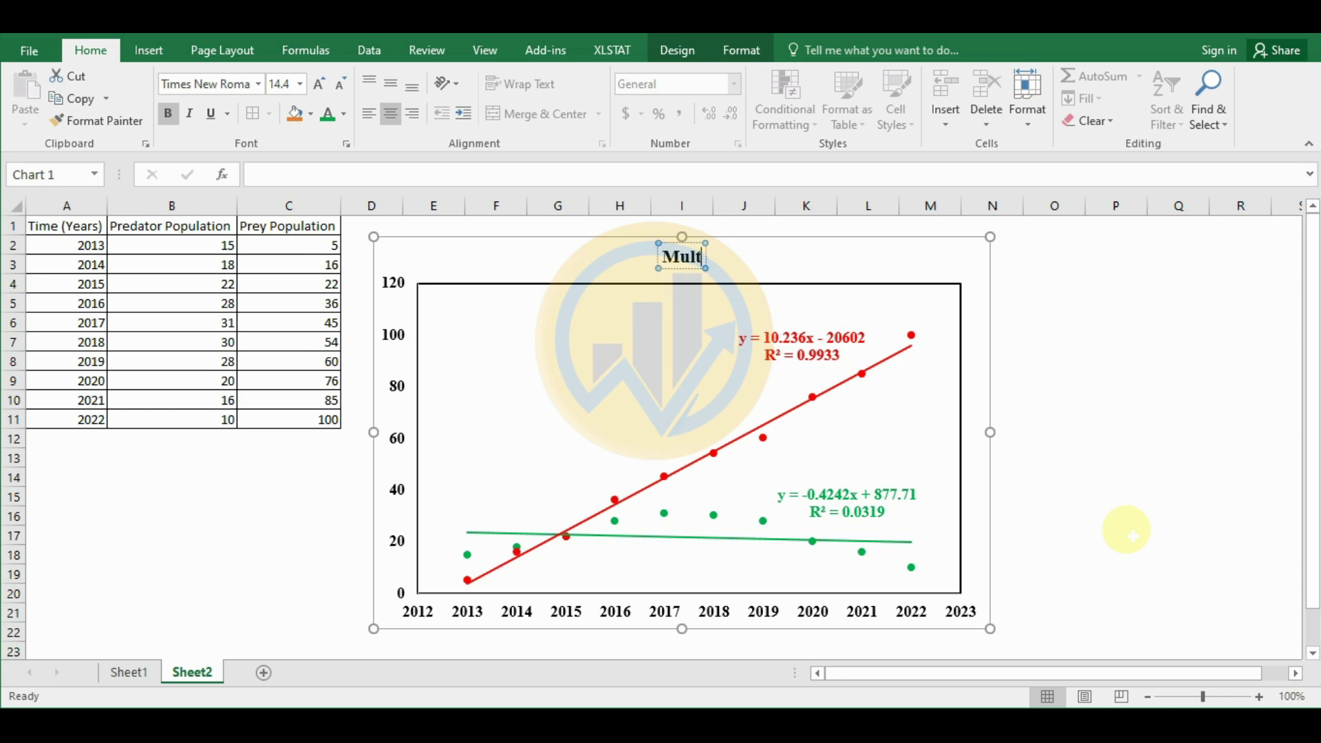
pyautogui.write('iple')
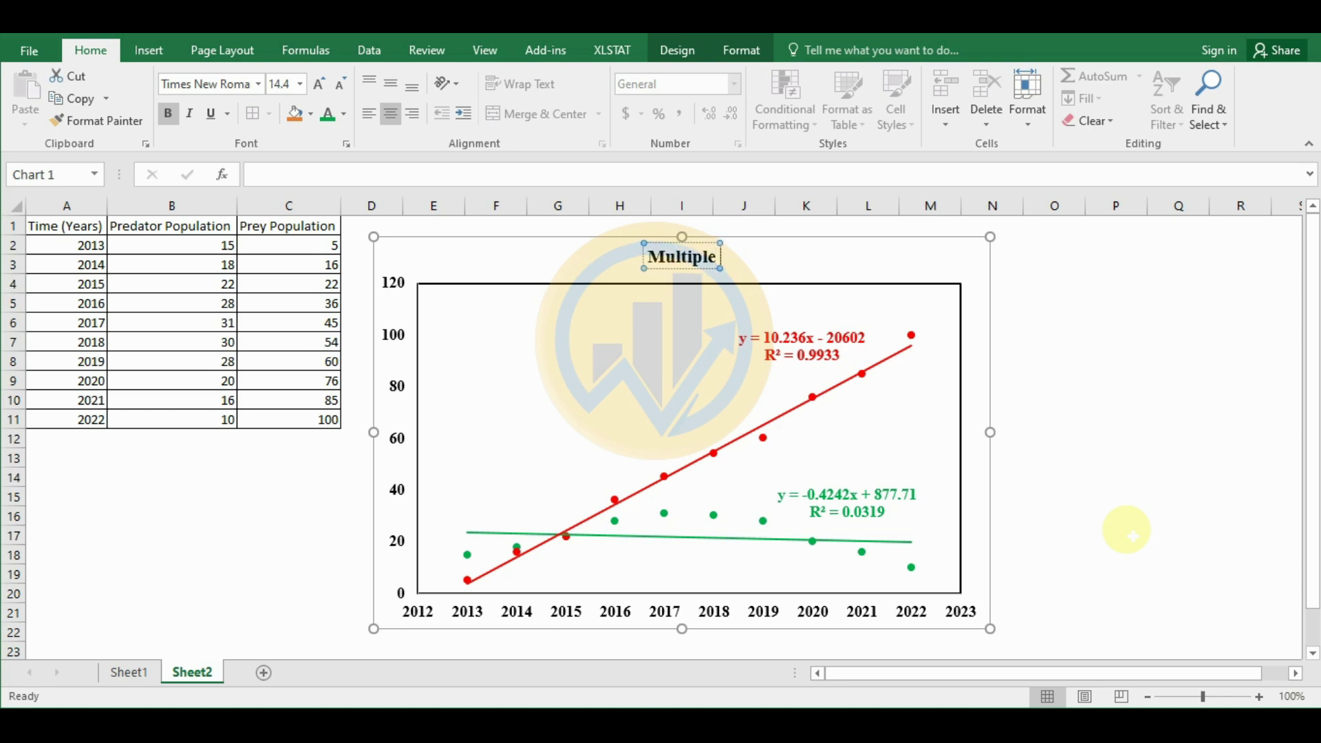
pyautogui.write(' Regression and')
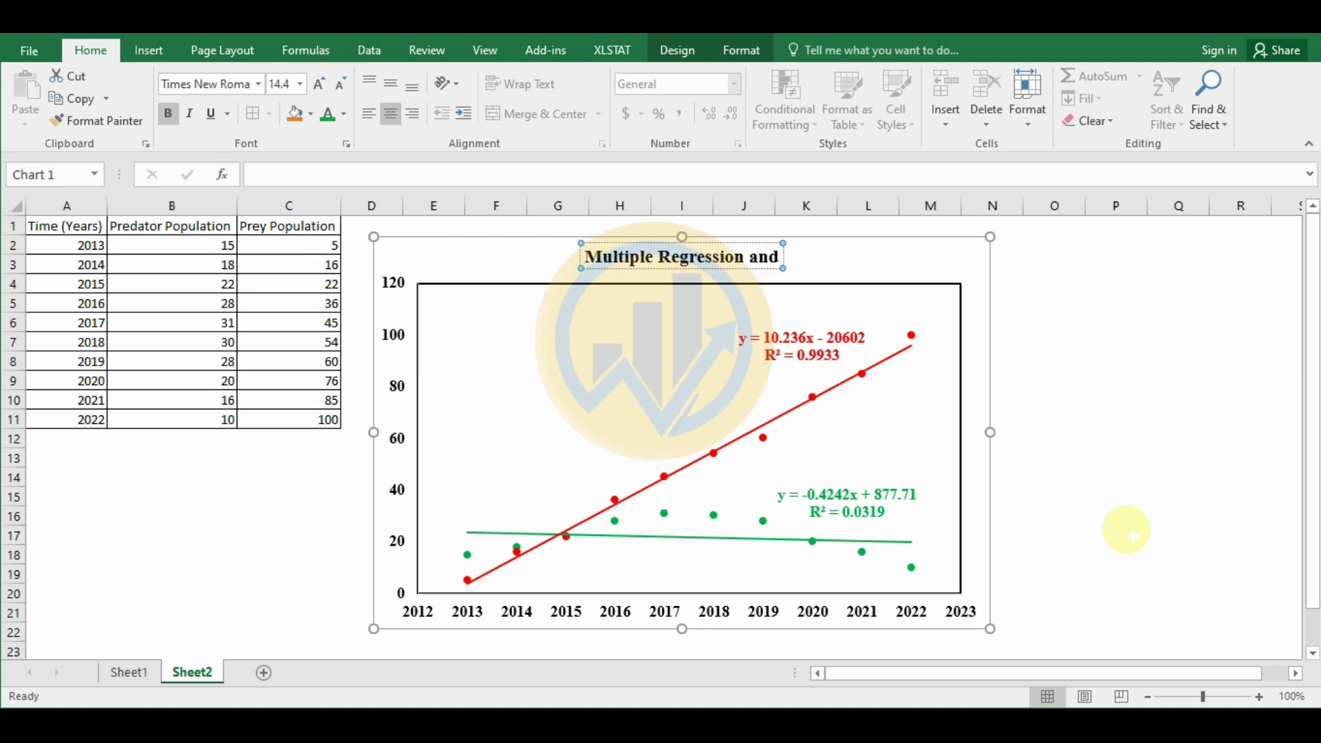
pyautogui.write(' Scatte')
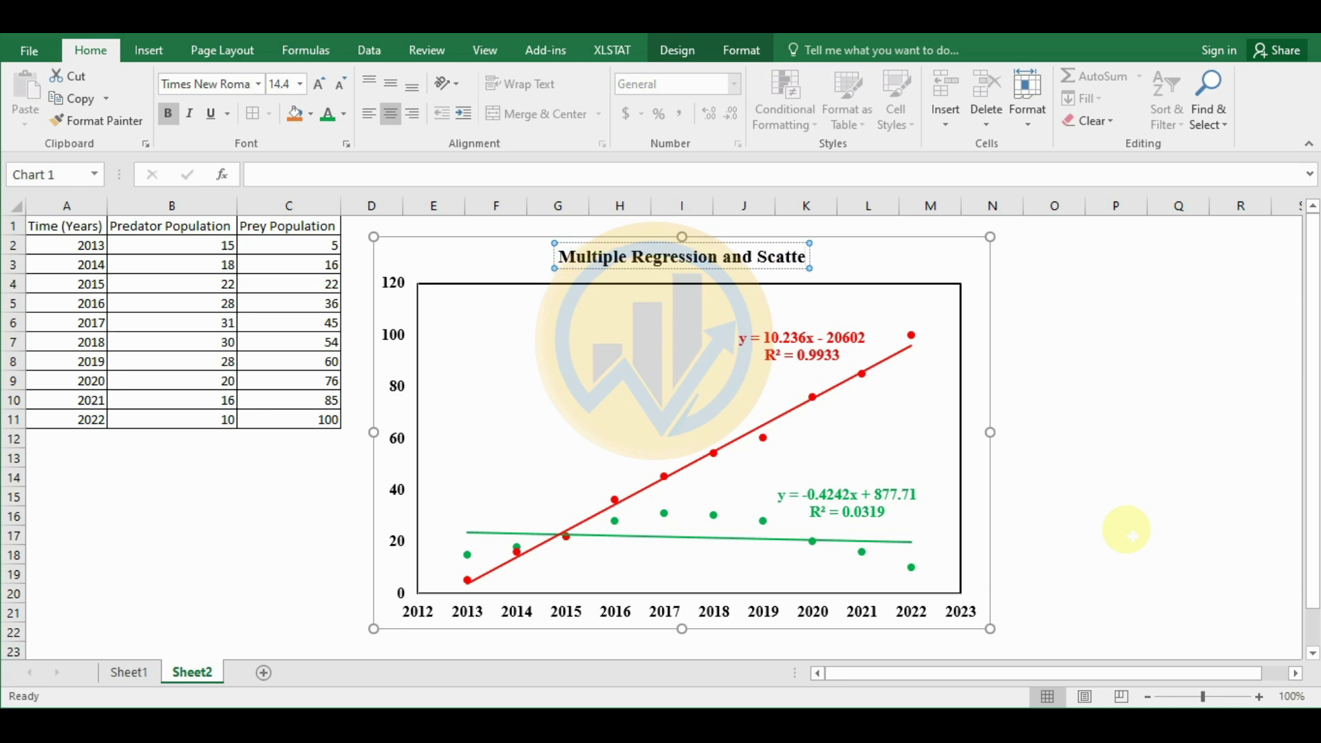
pyautogui.write('r Pl')
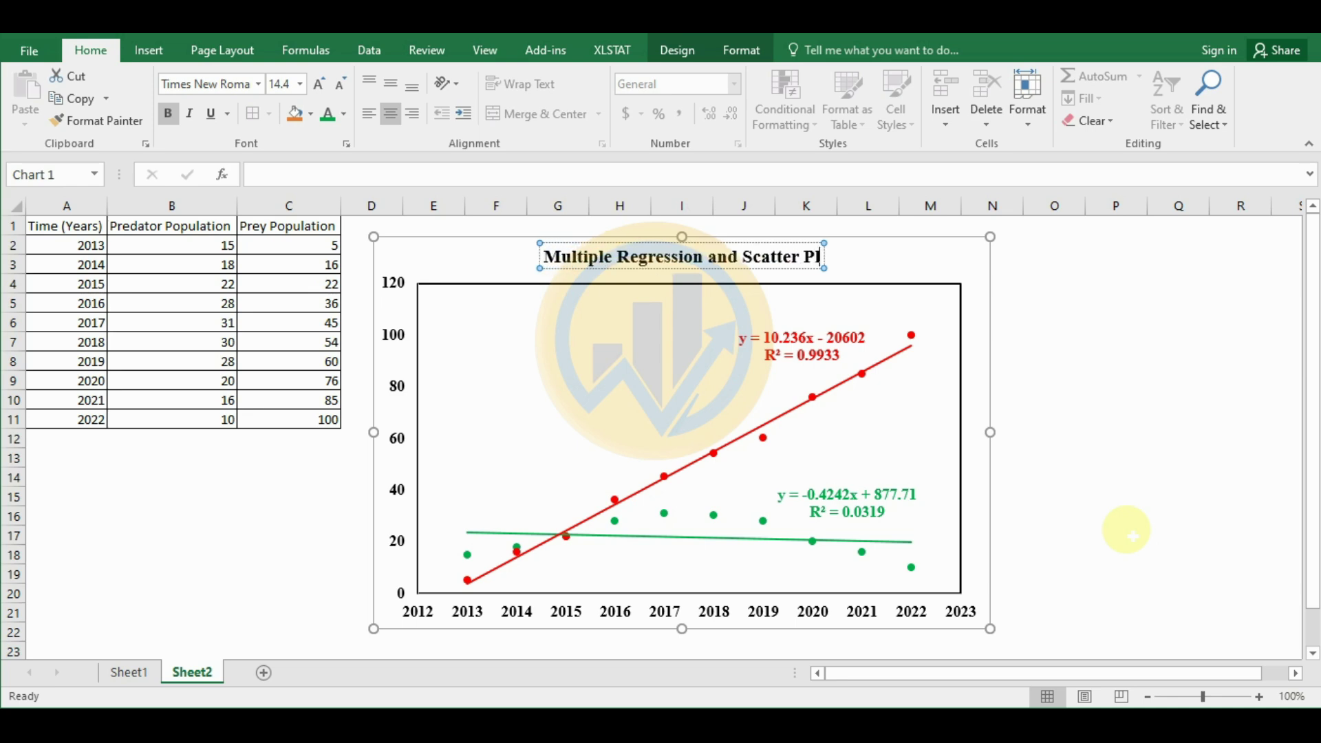
pyautogui.write('ot with')
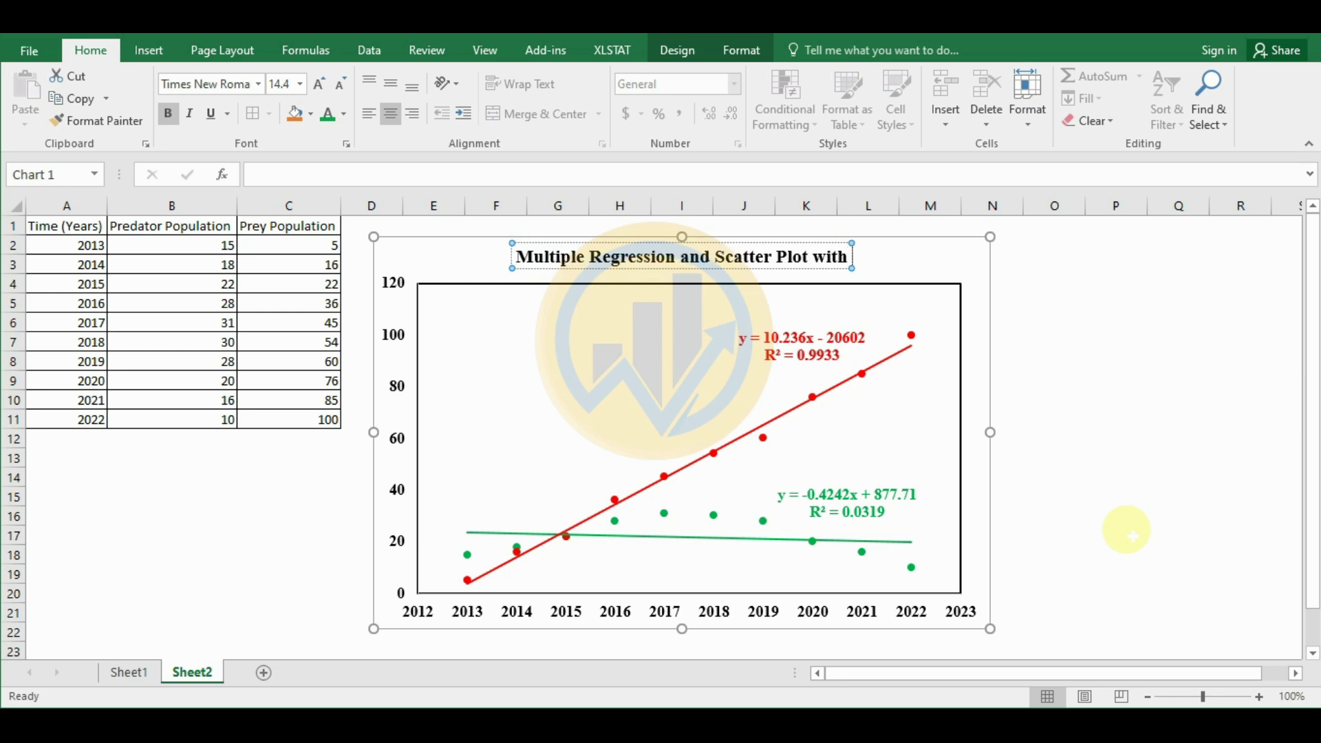
pyautogui.write(' Two T')
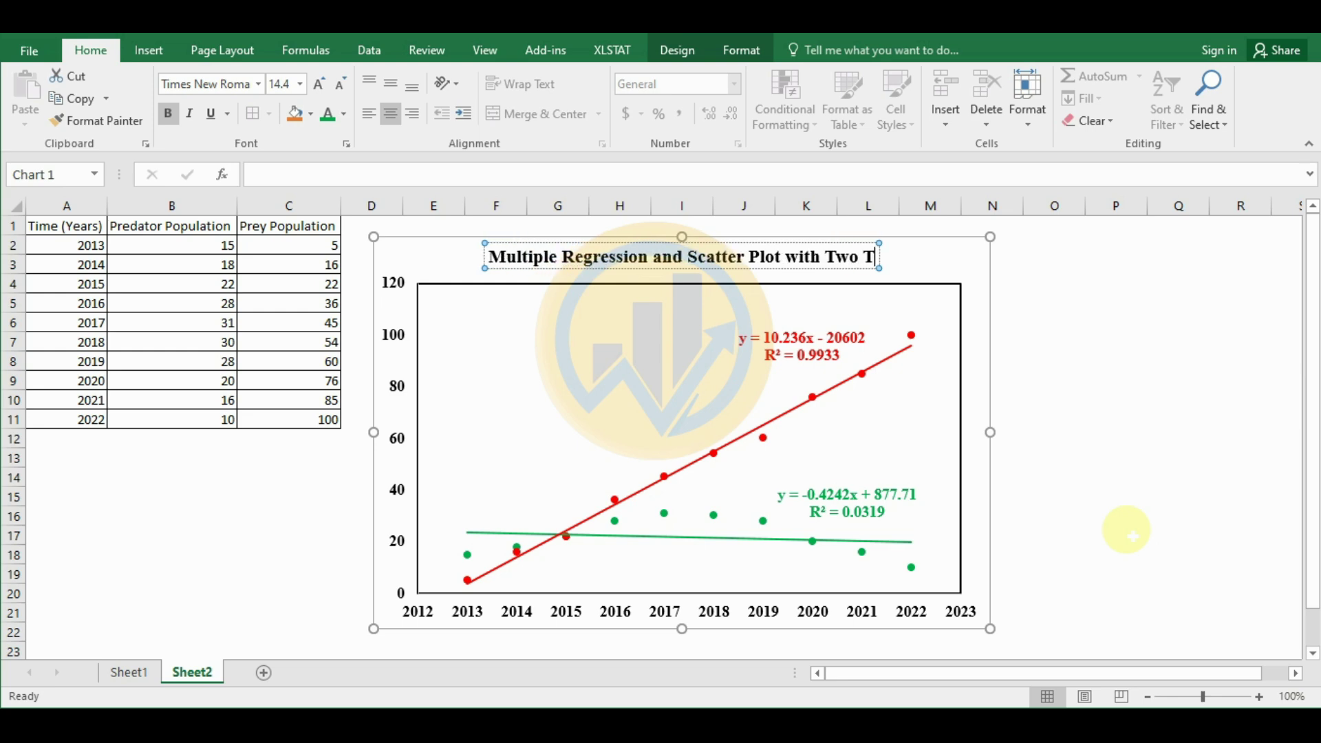
pyautogui.write('rend')
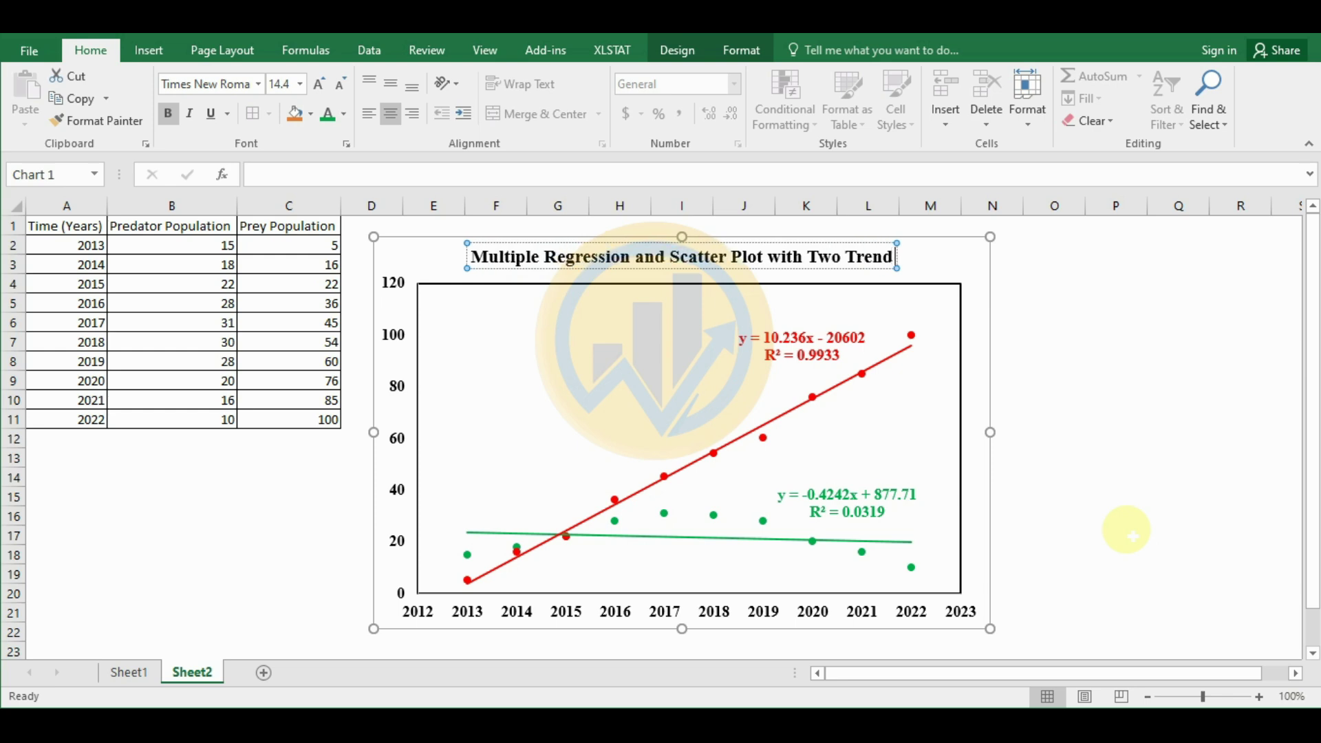
pyautogui.write(' Lines')
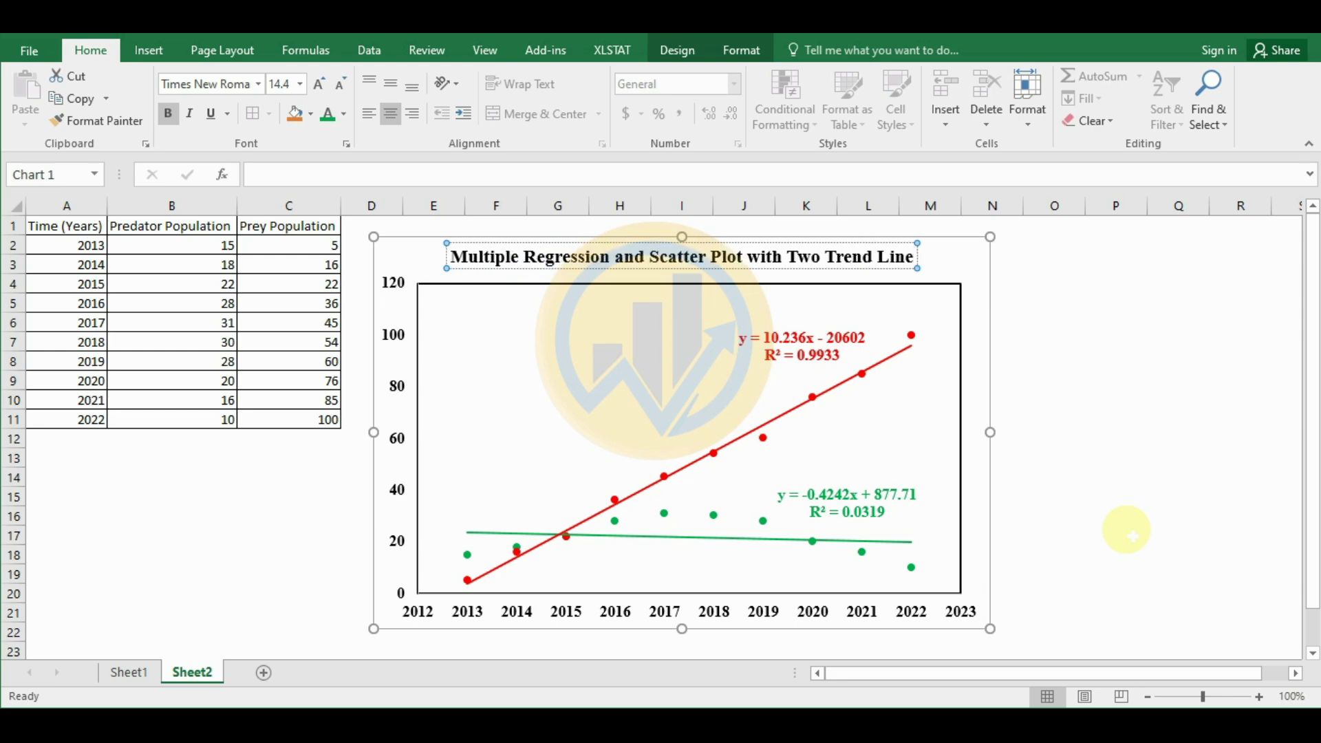
pyautogui.click(1042, 398)
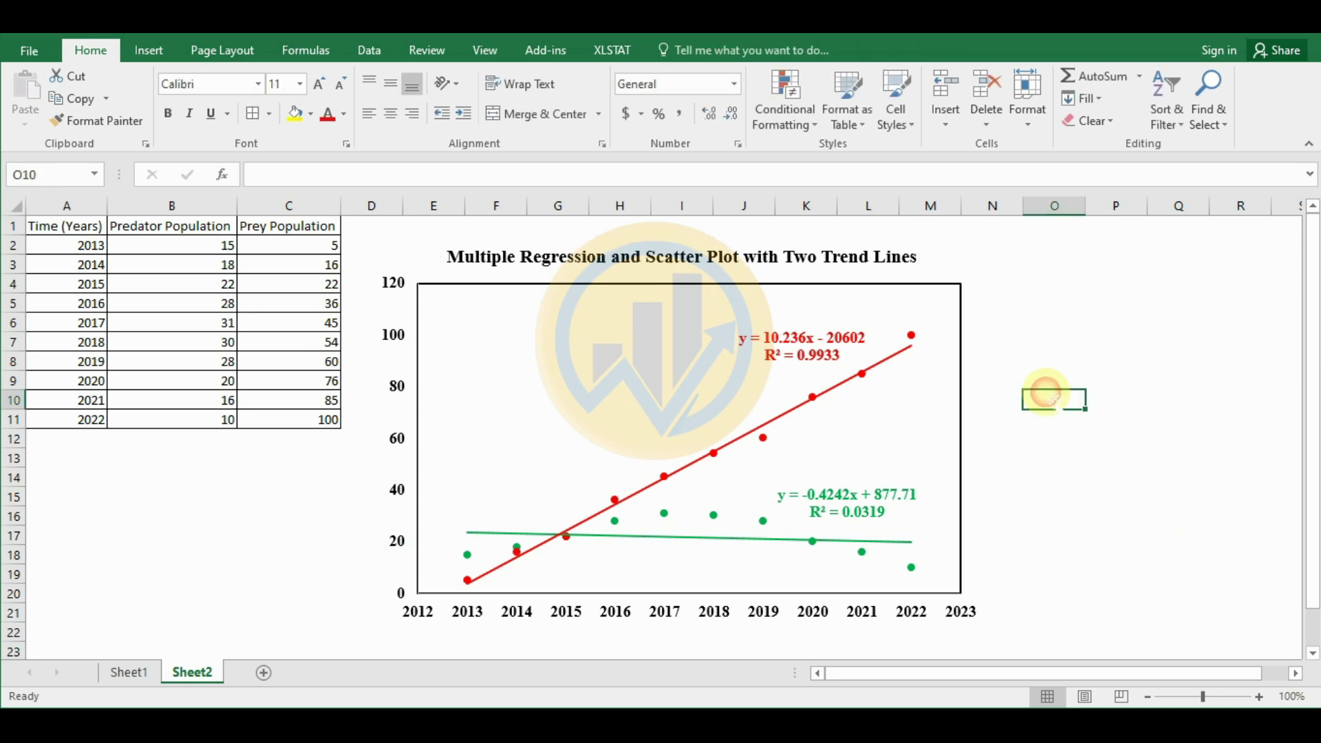
# Move the chart title slightly down so it sits closer to the plot area's upper border
pyautogui.click(678, 250)
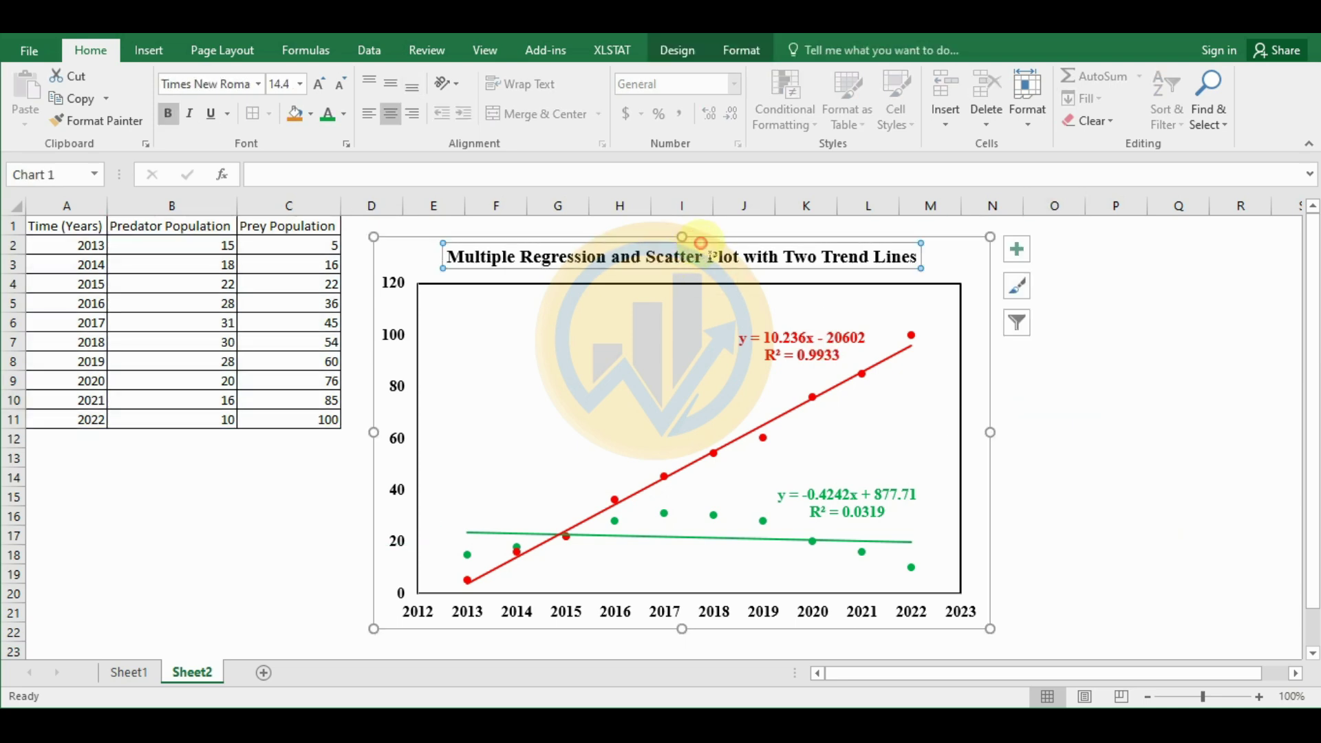
pyautogui.moveTo(708, 259); pyautogui.dragTo(709, 267)
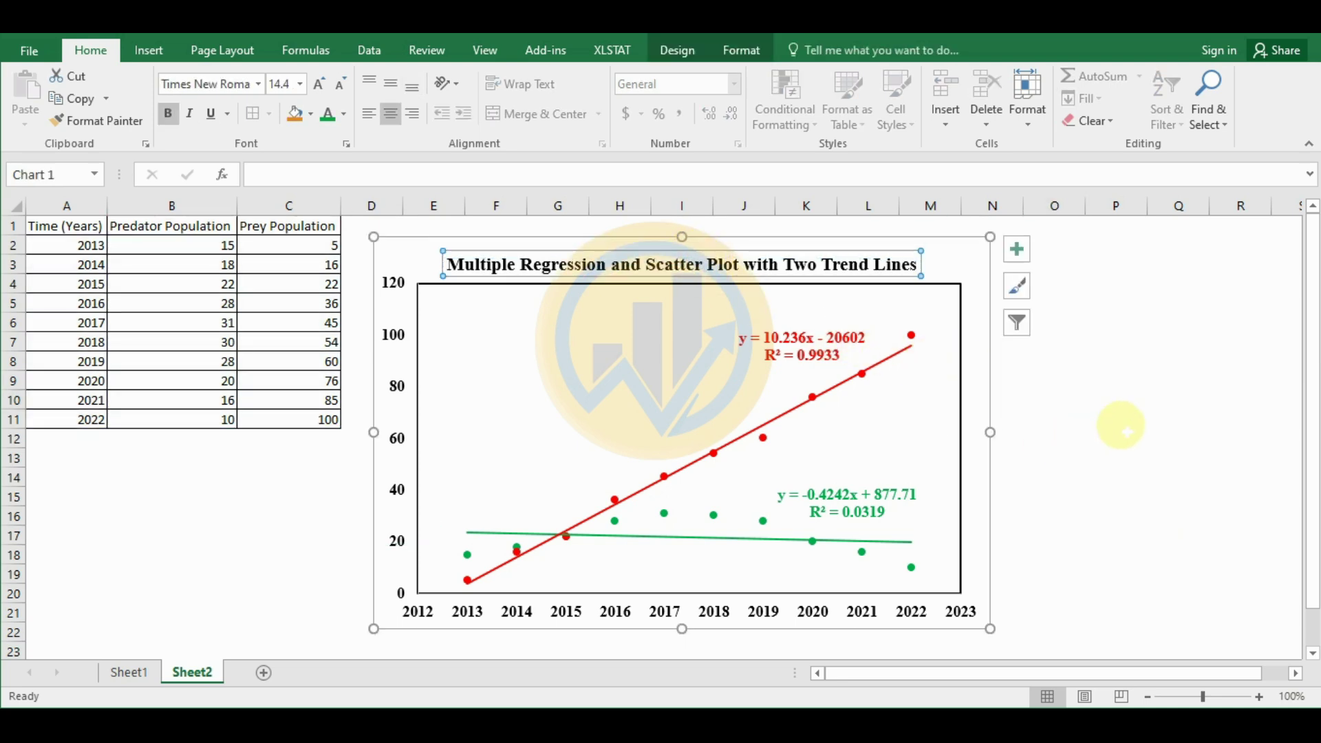
pyautogui.click(1121, 428)
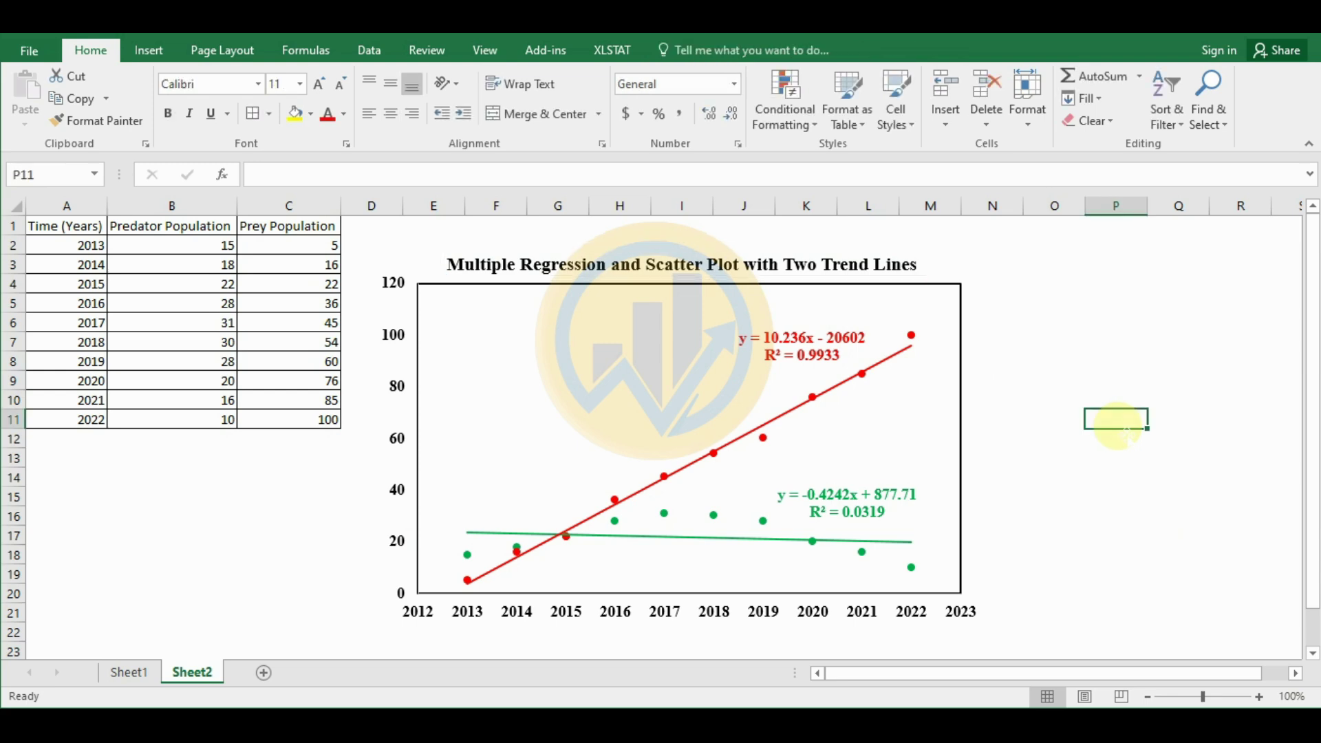